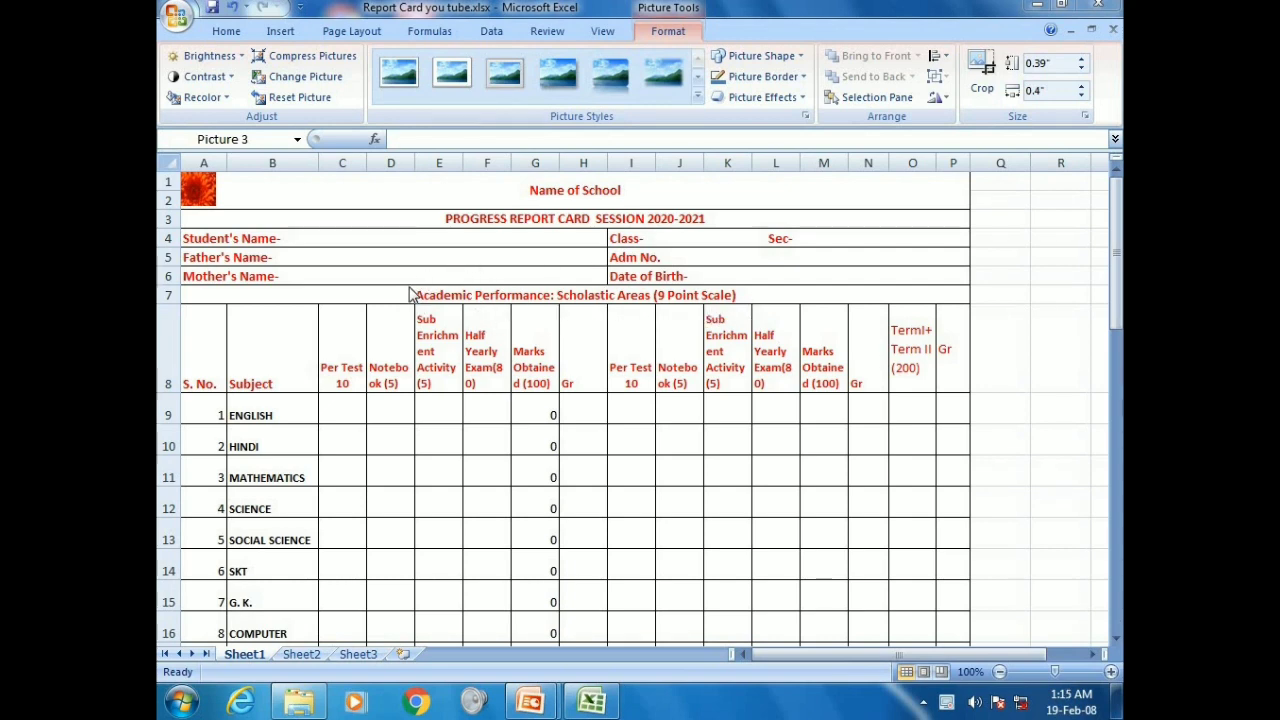
Type the student's, father's and mother's names after their labels in cells A4, A5 and A6
left_click(336, 409)
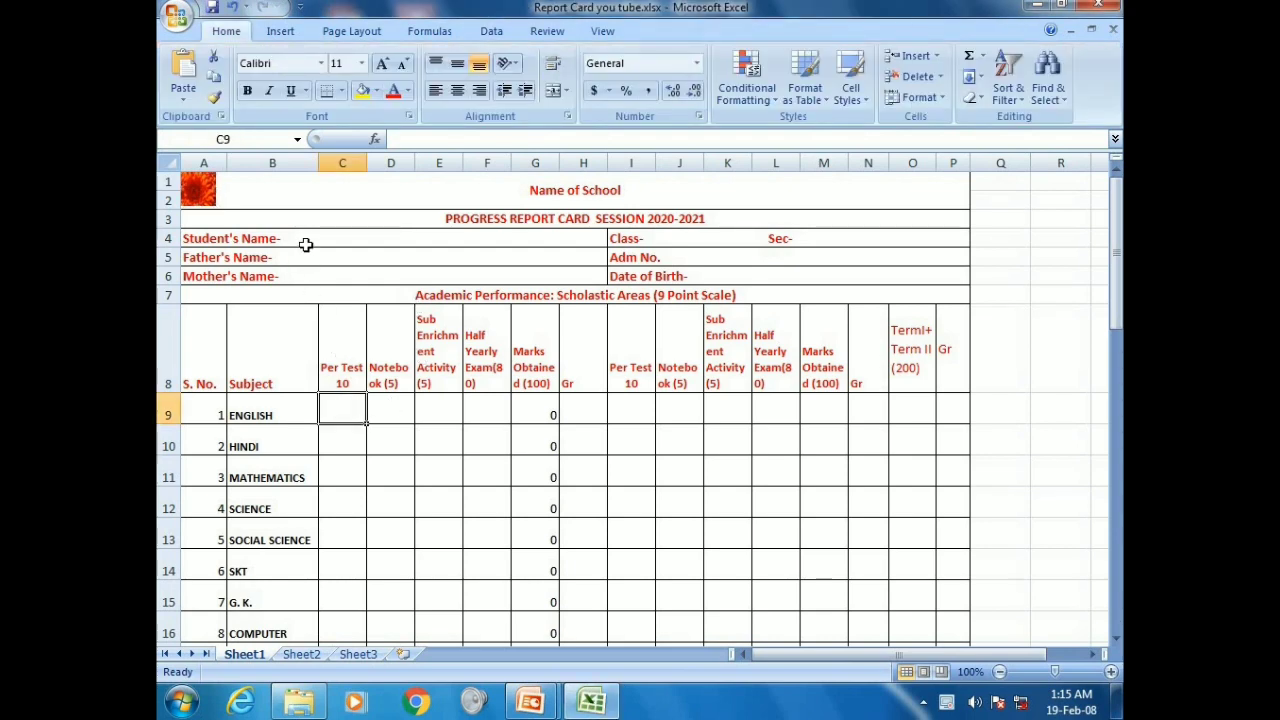
left_click(305, 242)
left_click(505, 139)
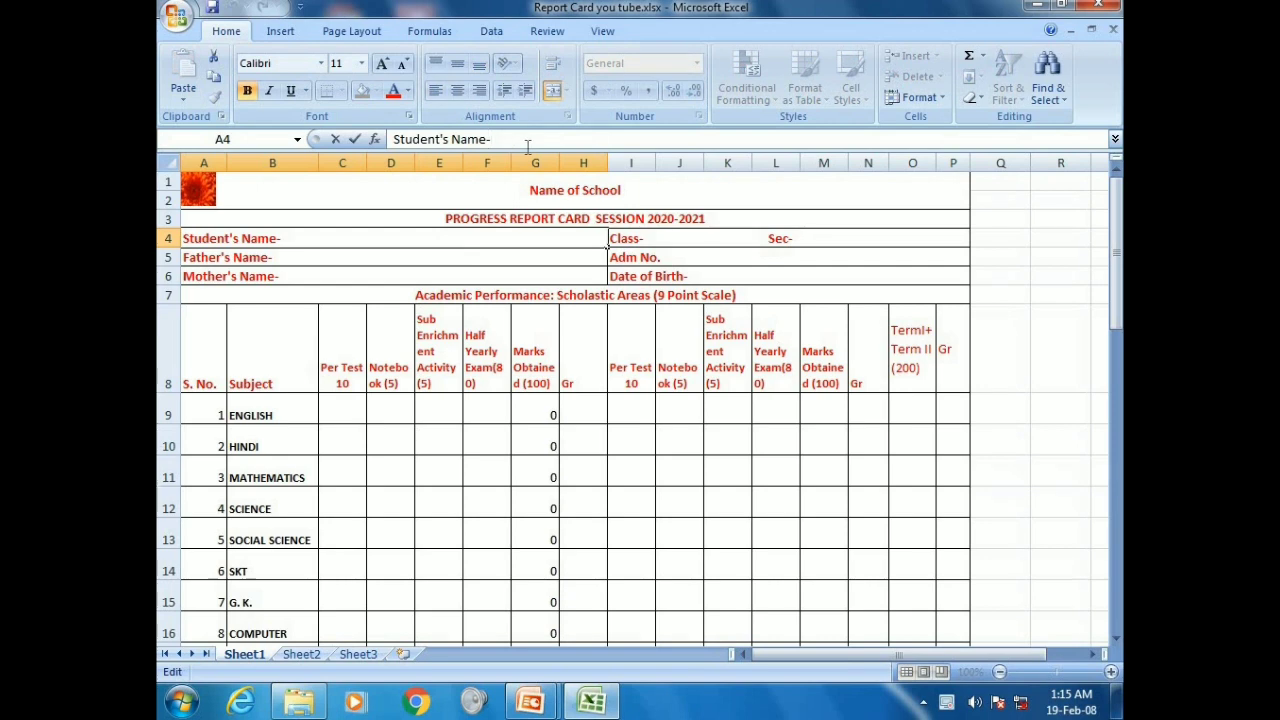
type("Abhishe")
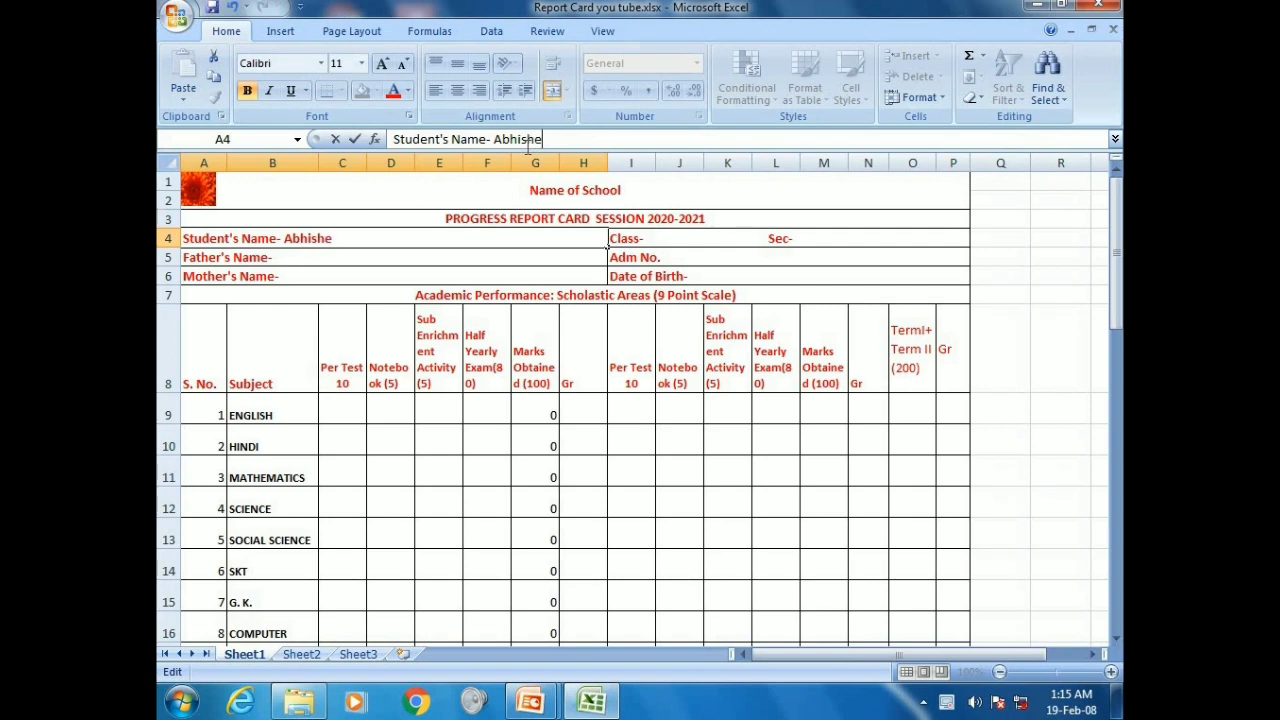
type("k")
left_click(300, 260)
left_click(500, 140)
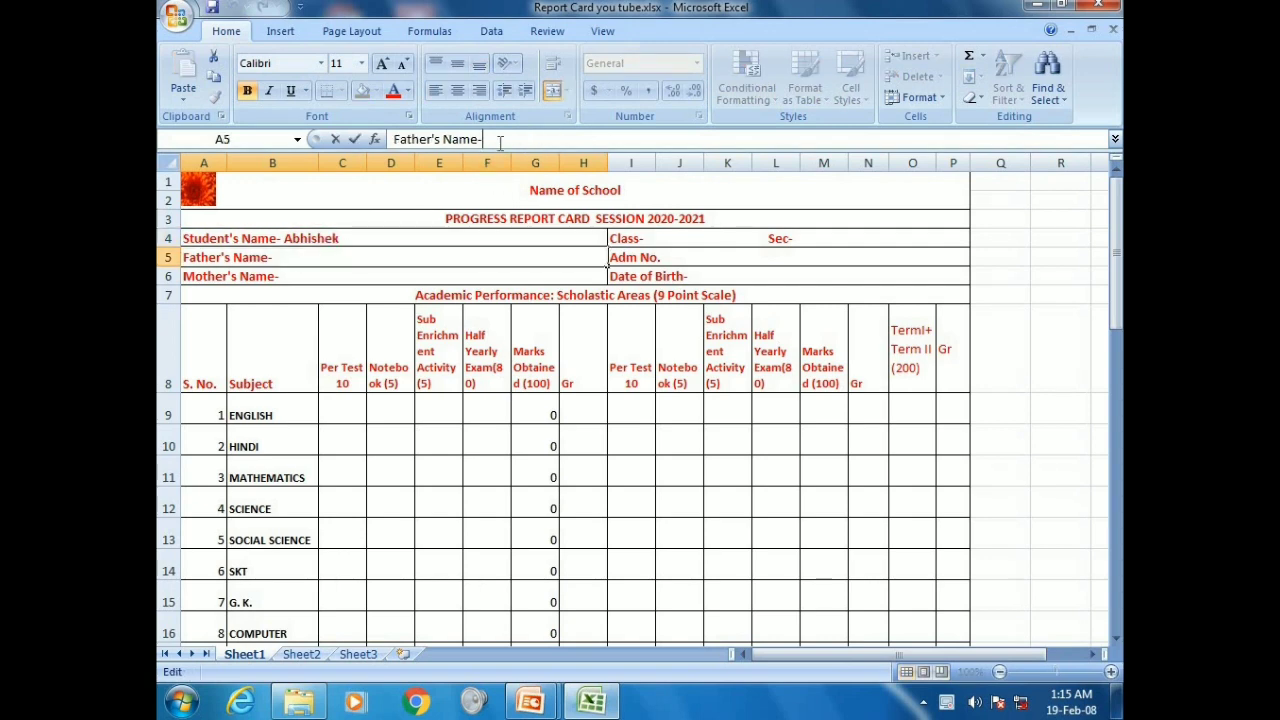
type("Prabin")
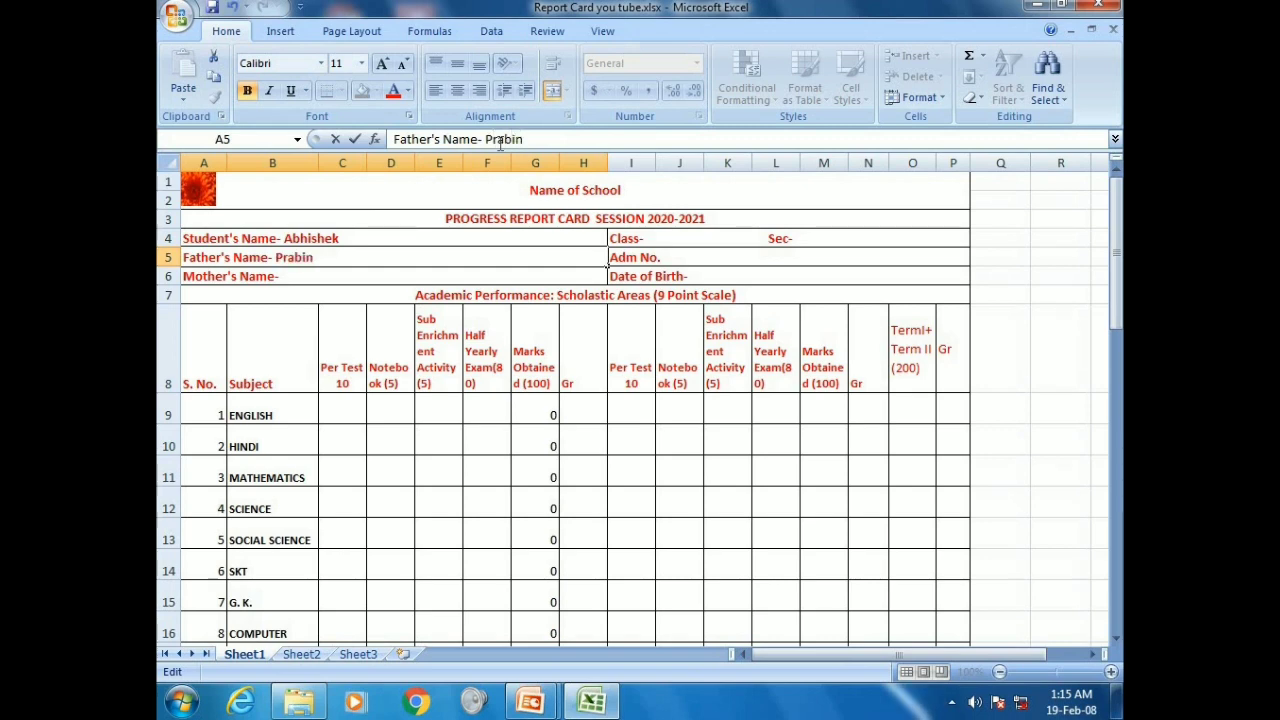
left_click(350, 277)
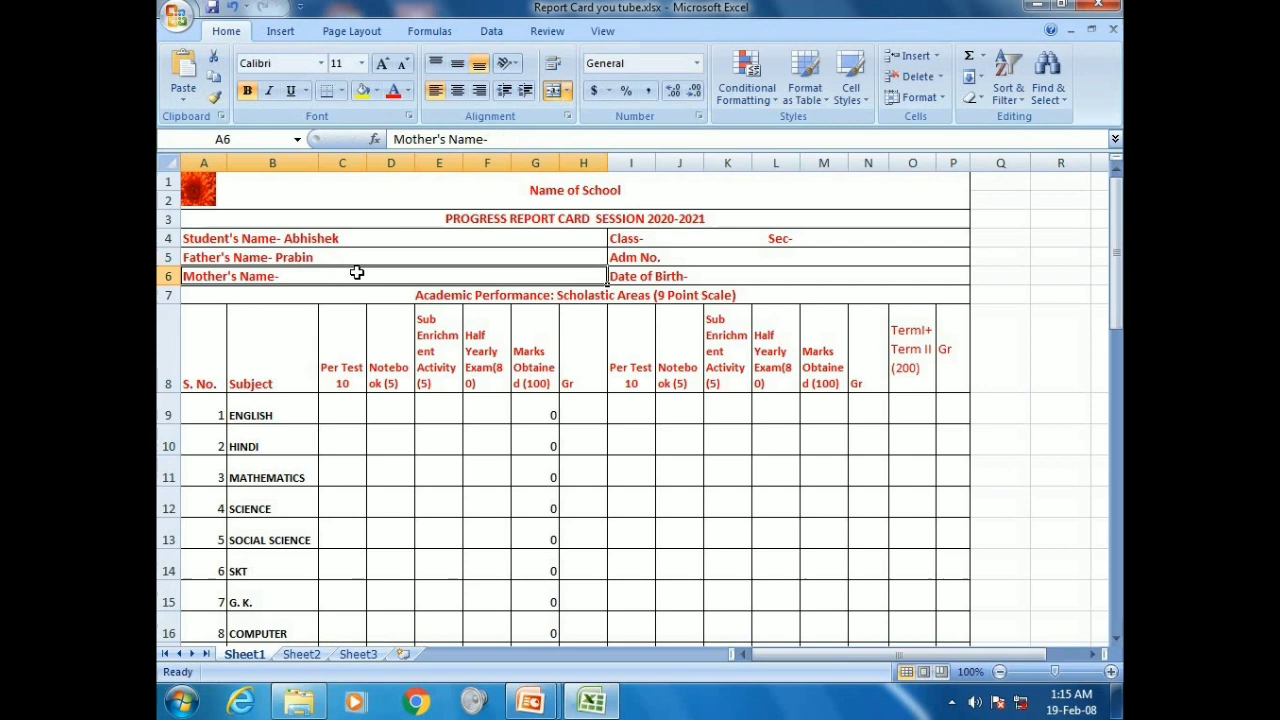
left_click(508, 141)
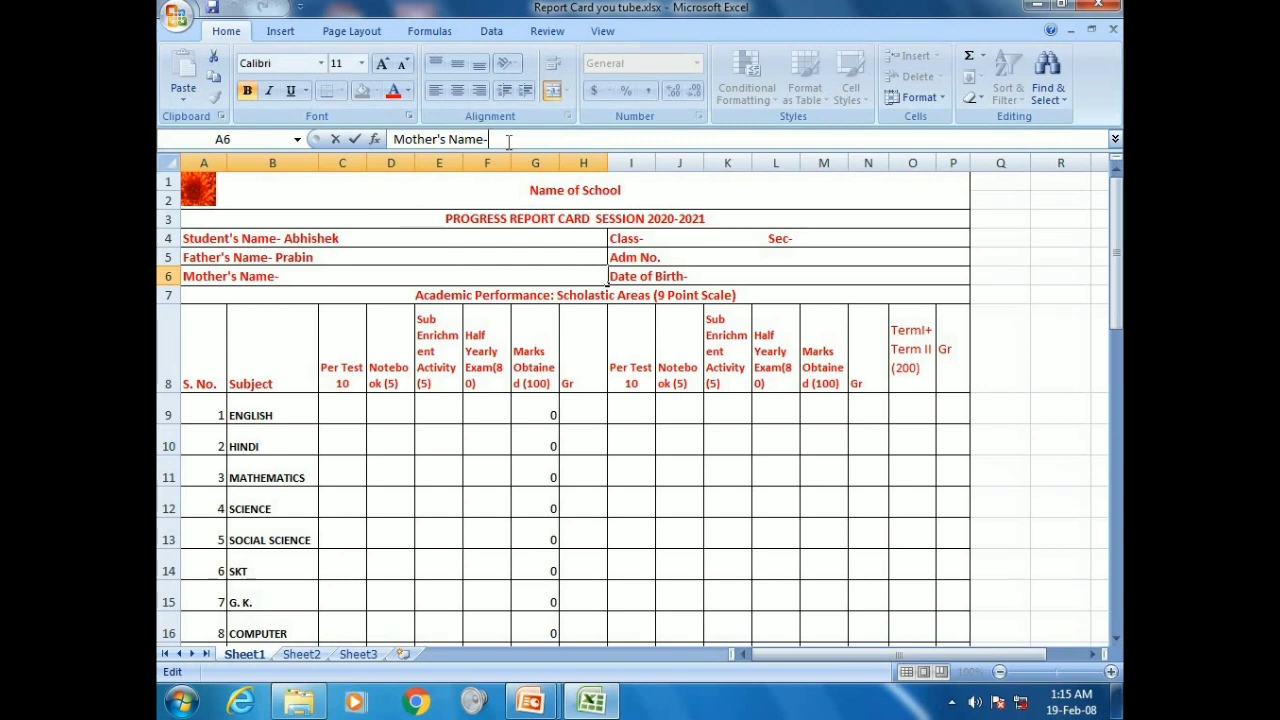
type("Minat")
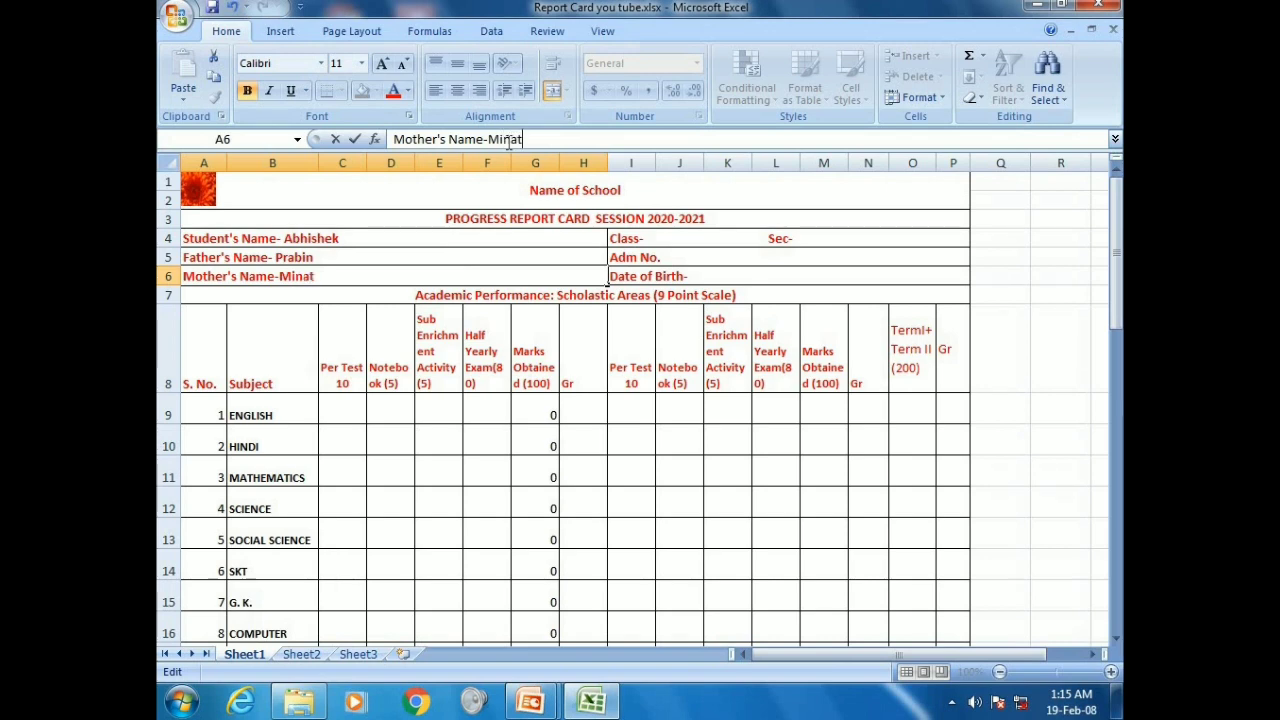
type("i")
left_click(660, 242)
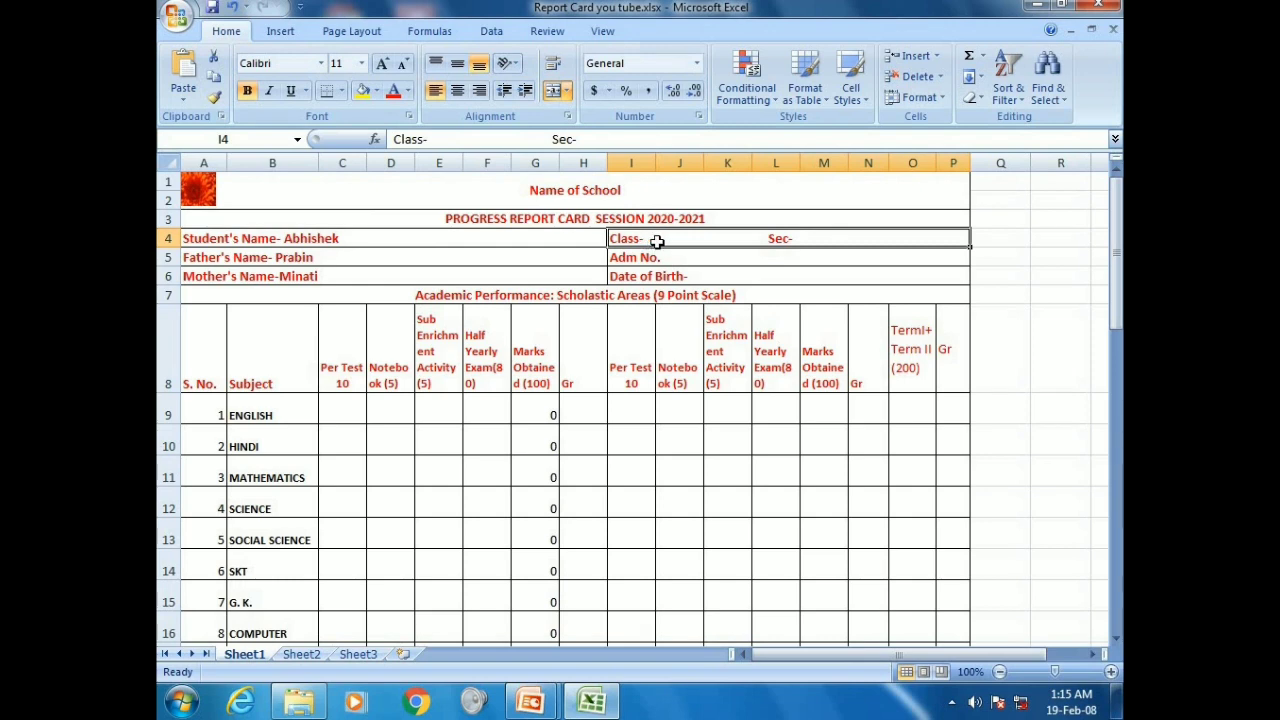
Add class and section XA, the admission number and the date of birth to the header
left_click(432, 139)
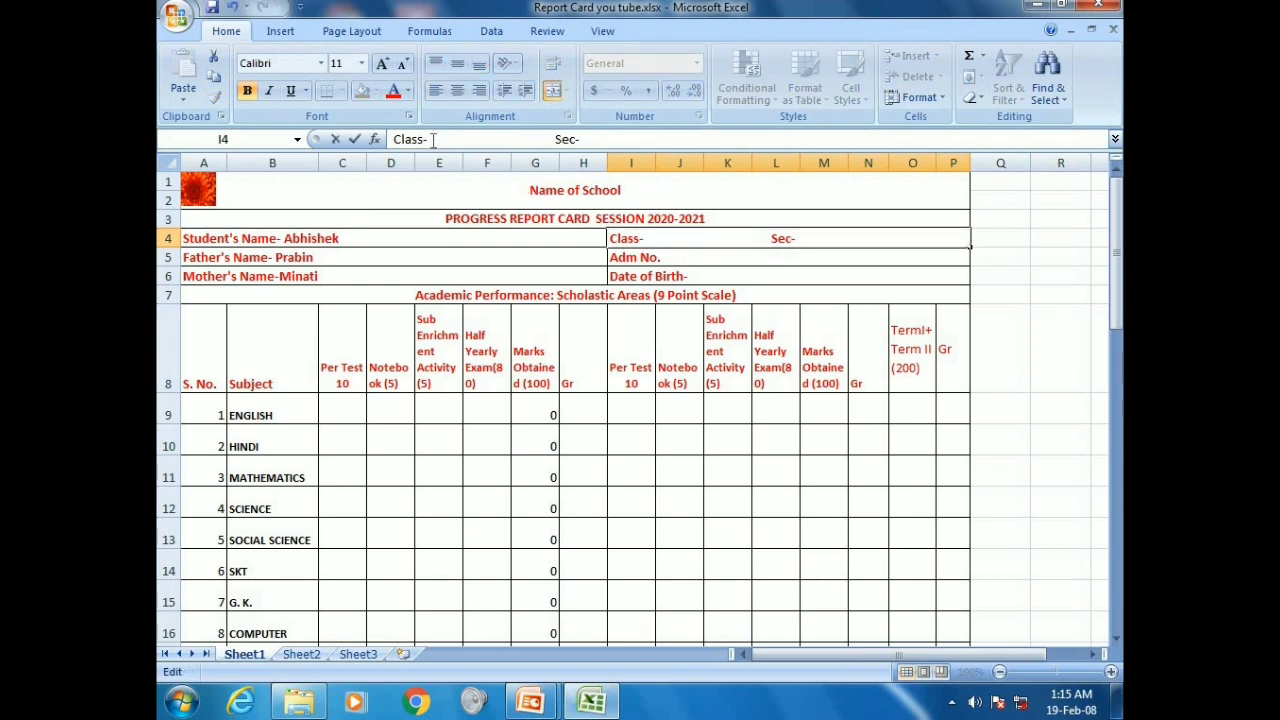
type("X")
type("A")
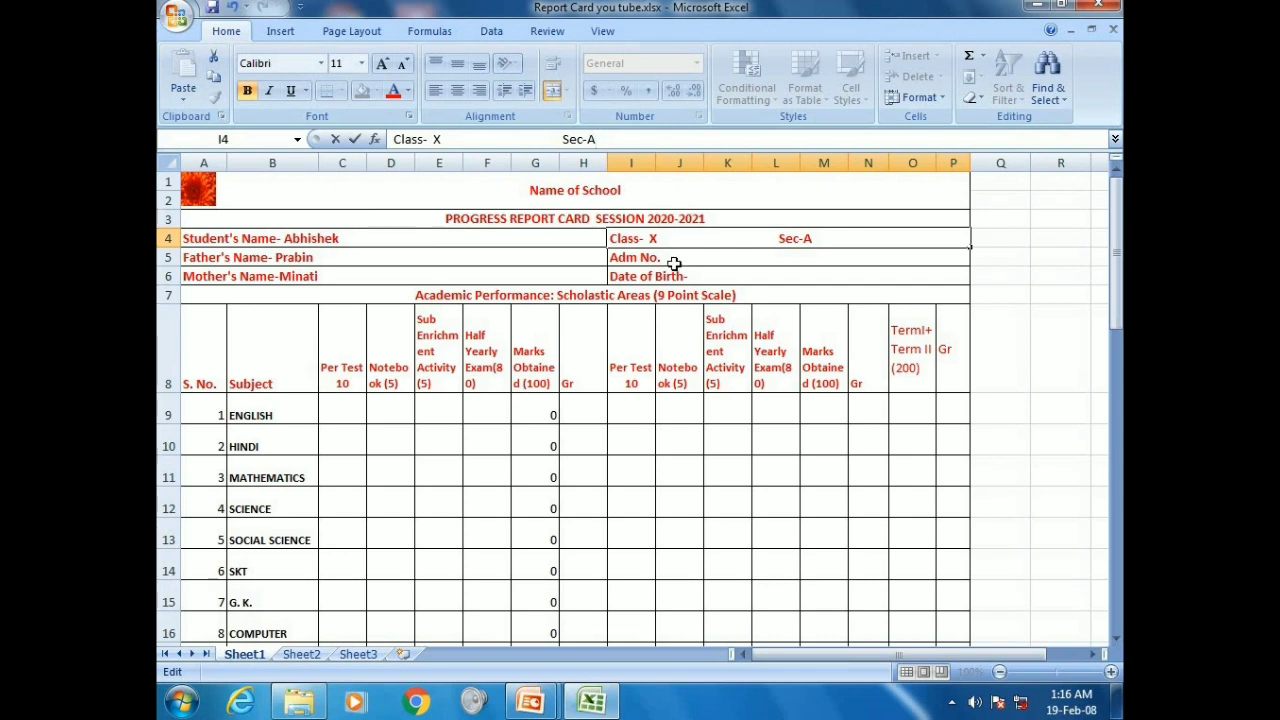
left_click(675, 262)
left_click(465, 142)
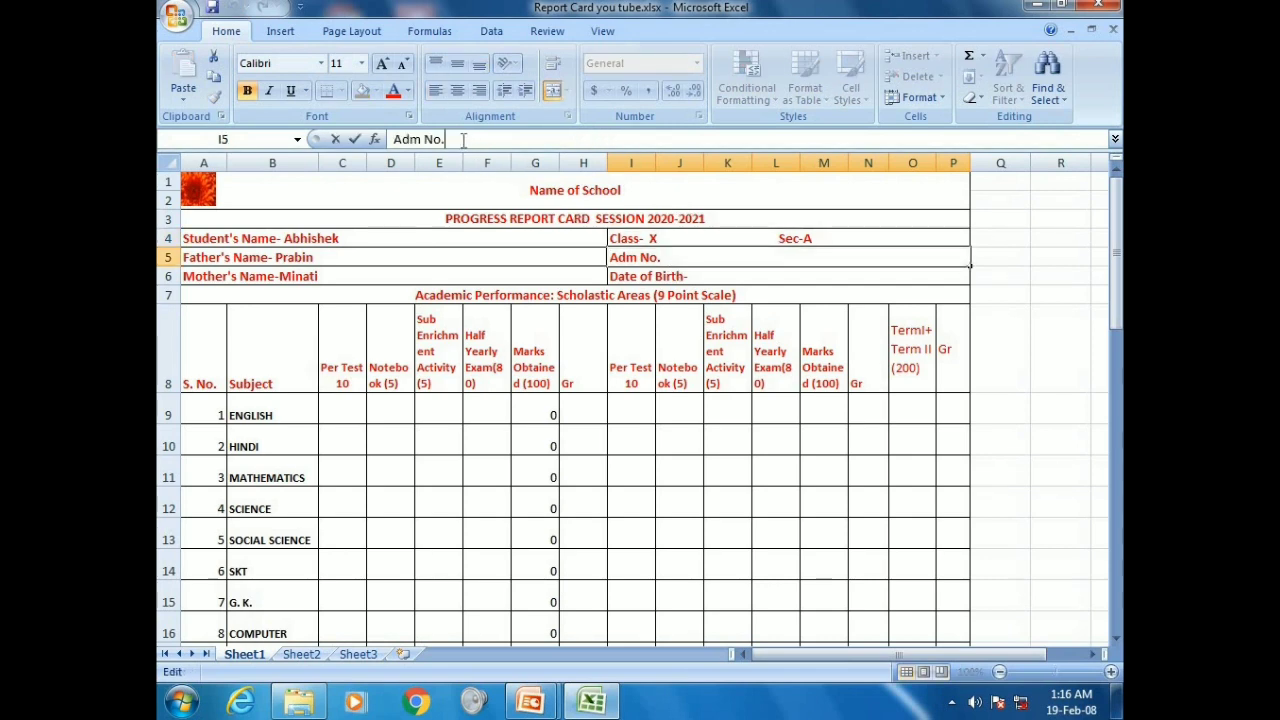
type("123")
left_click(654, 275)
left_click(478, 140)
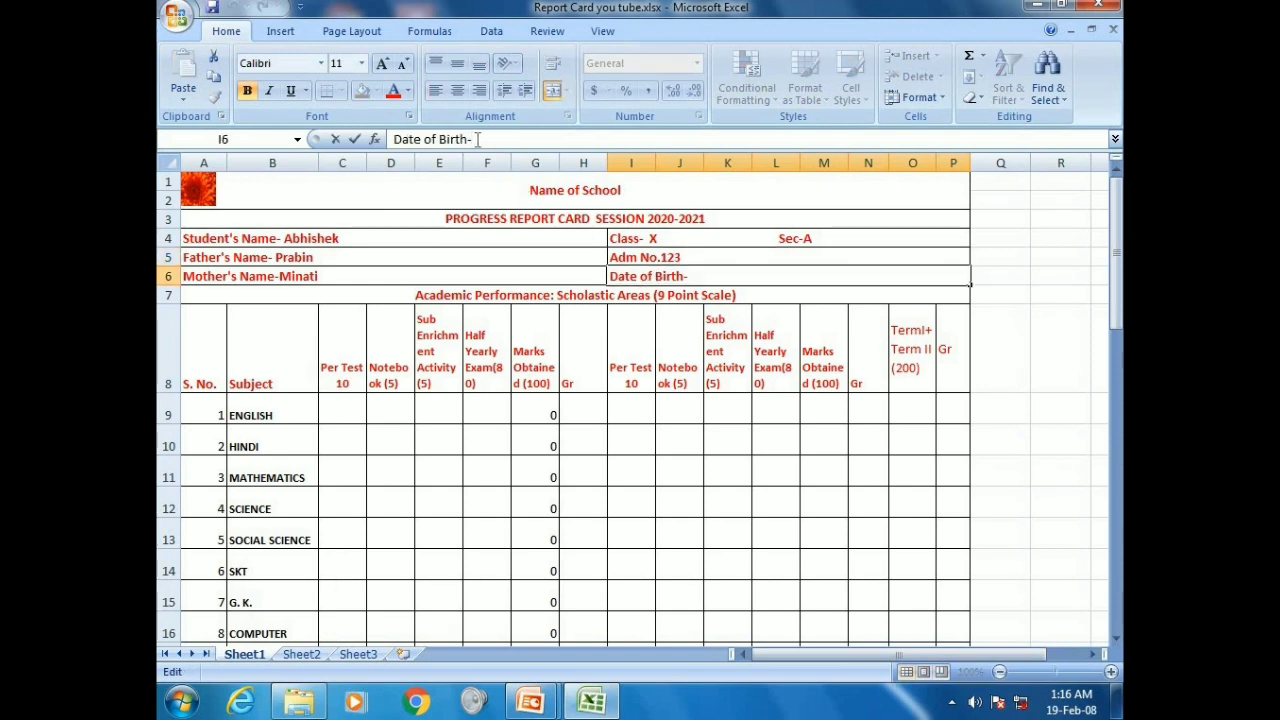
type("5/01/200")
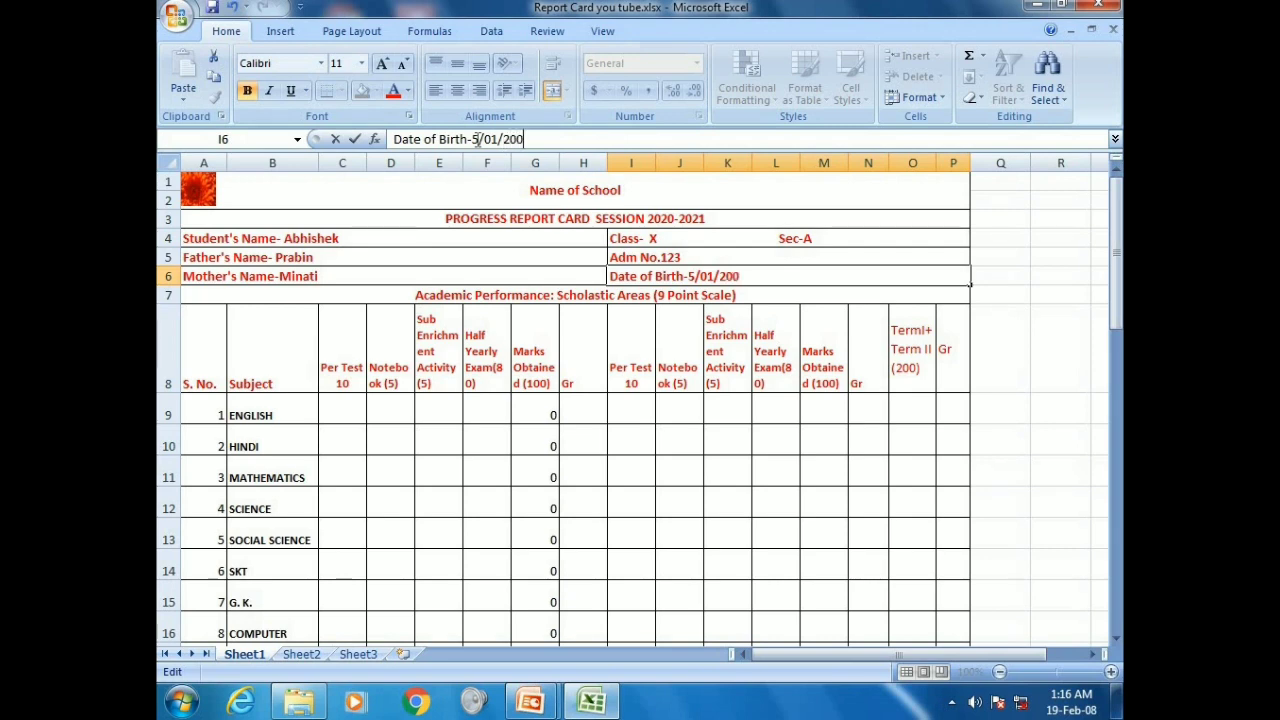
type("5")
Enter Per Test marks: English 10, Hindi 10, Mathematics 9.5, Science 9.5
left_click(340, 408)
type("10")
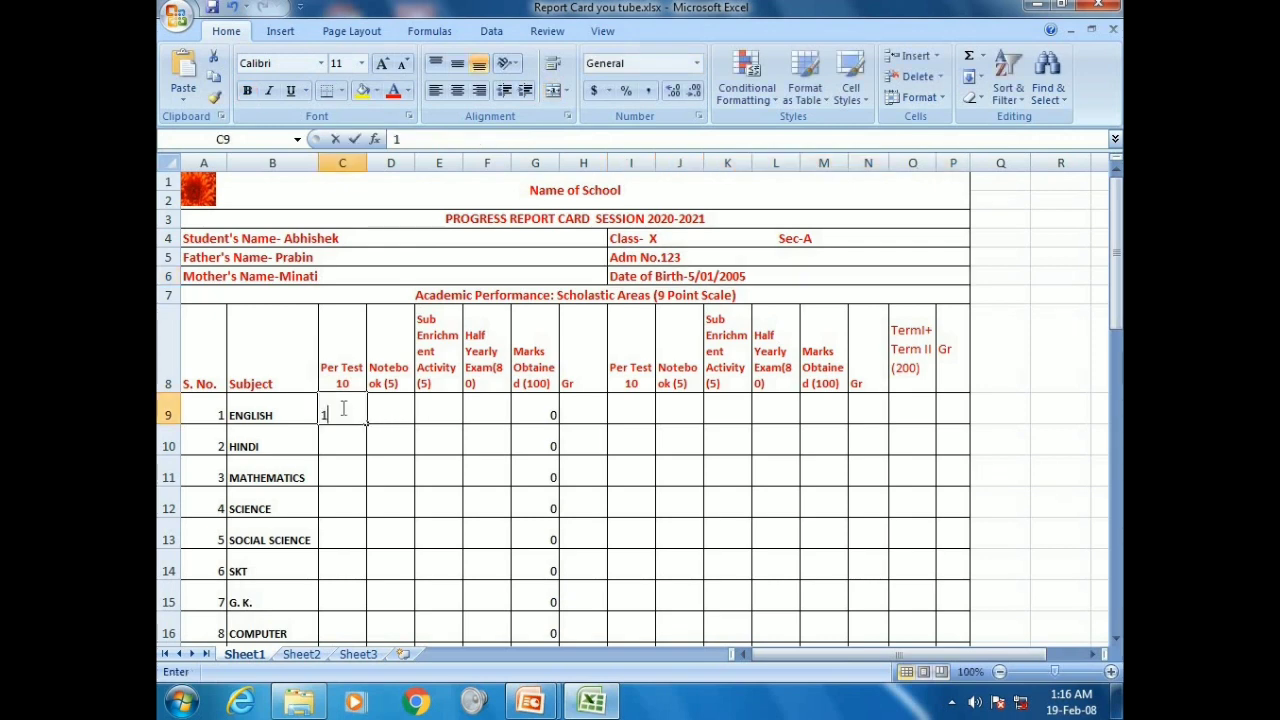
left_click(340, 437)
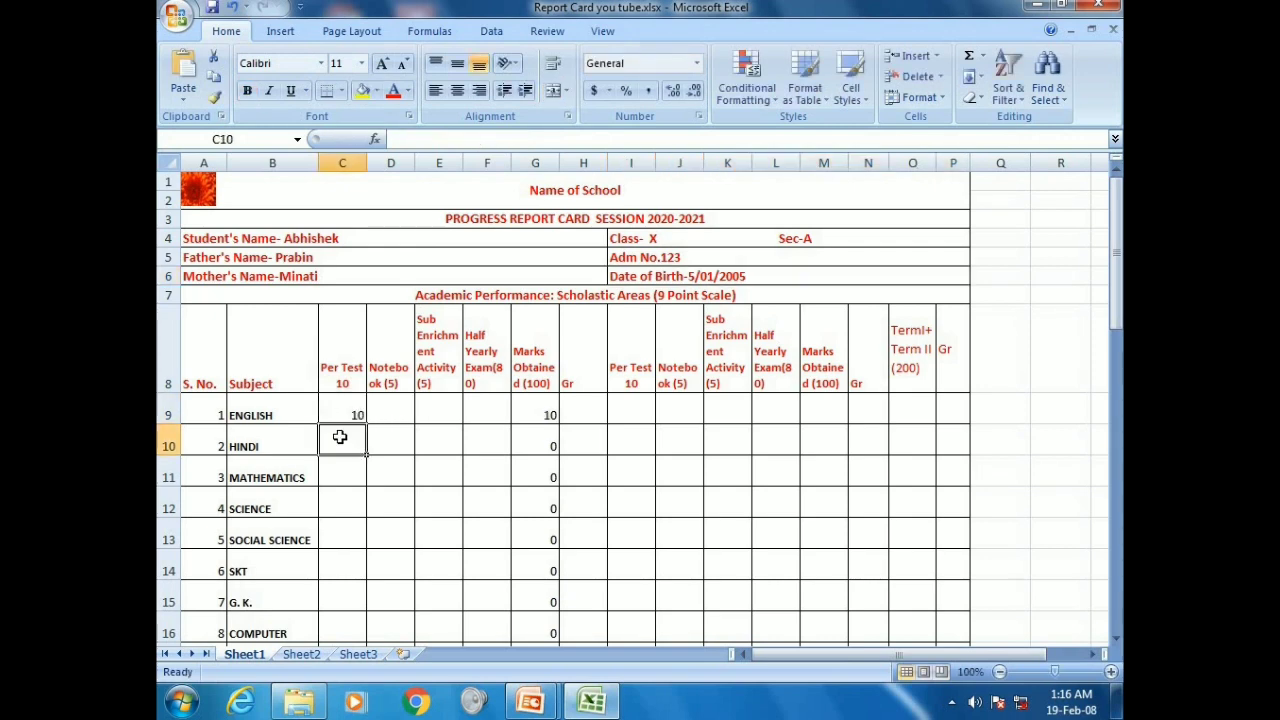
type("10")
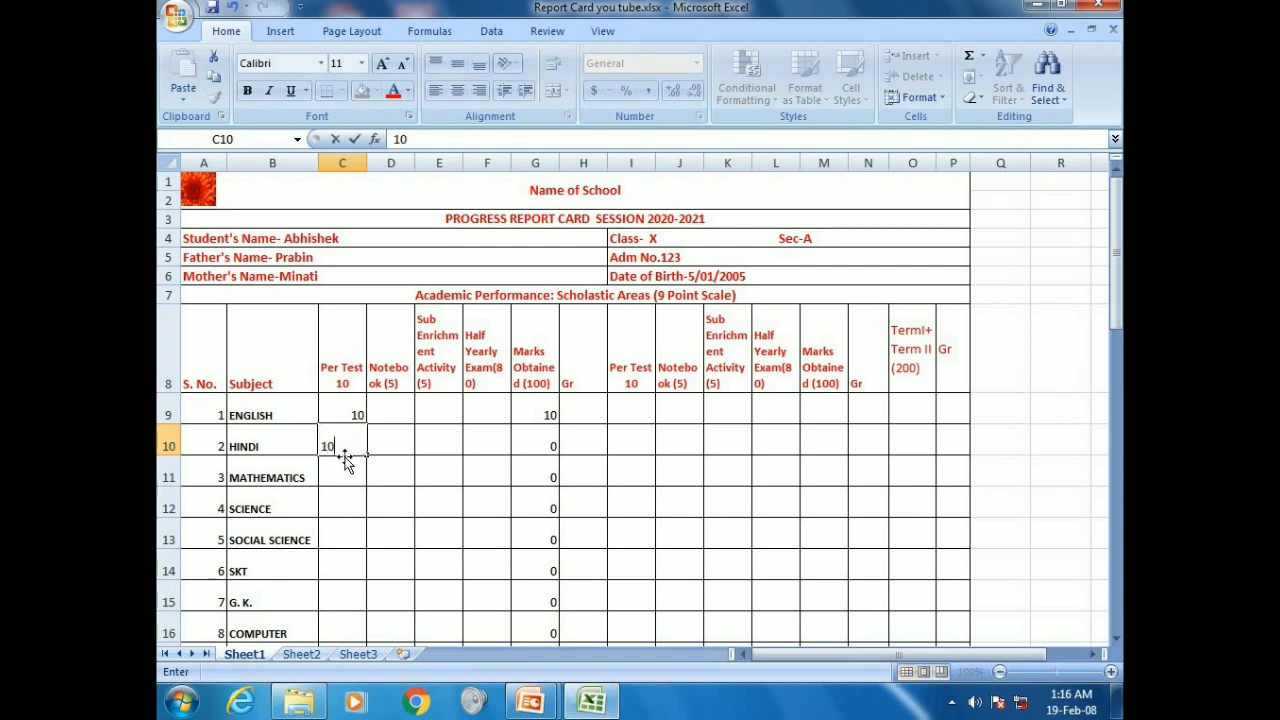
left_click(343, 465)
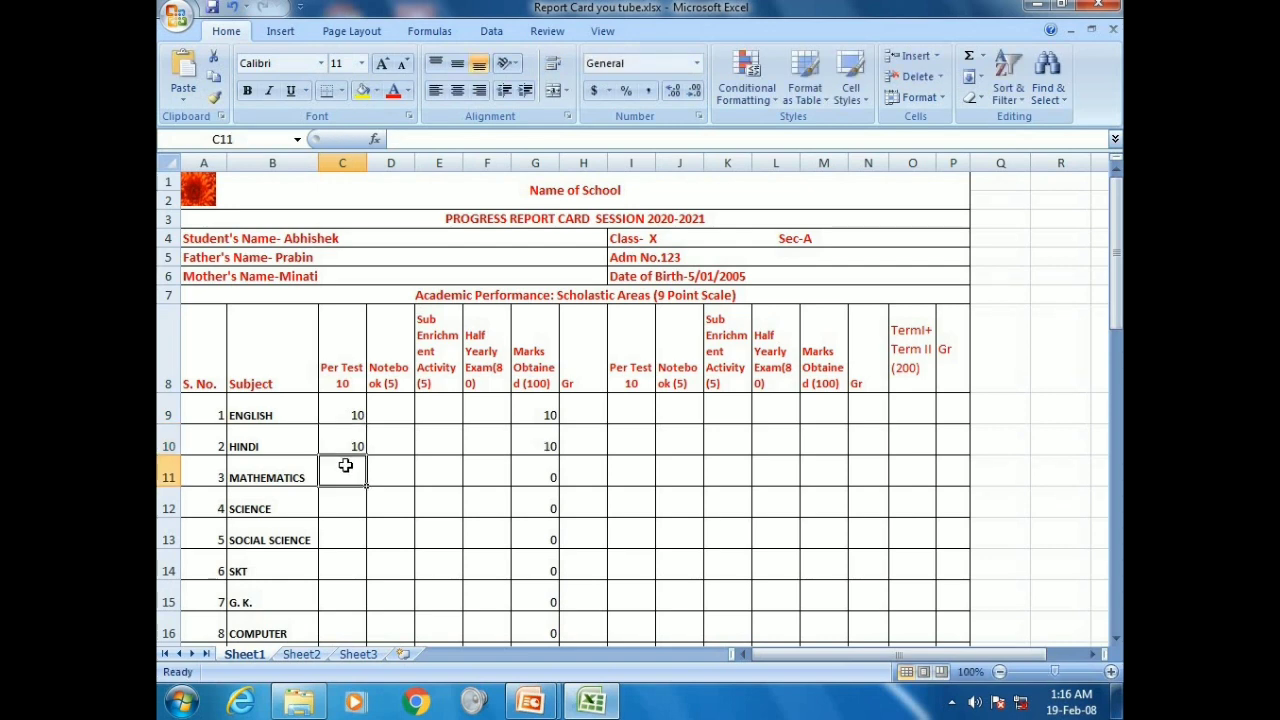
type("9.")
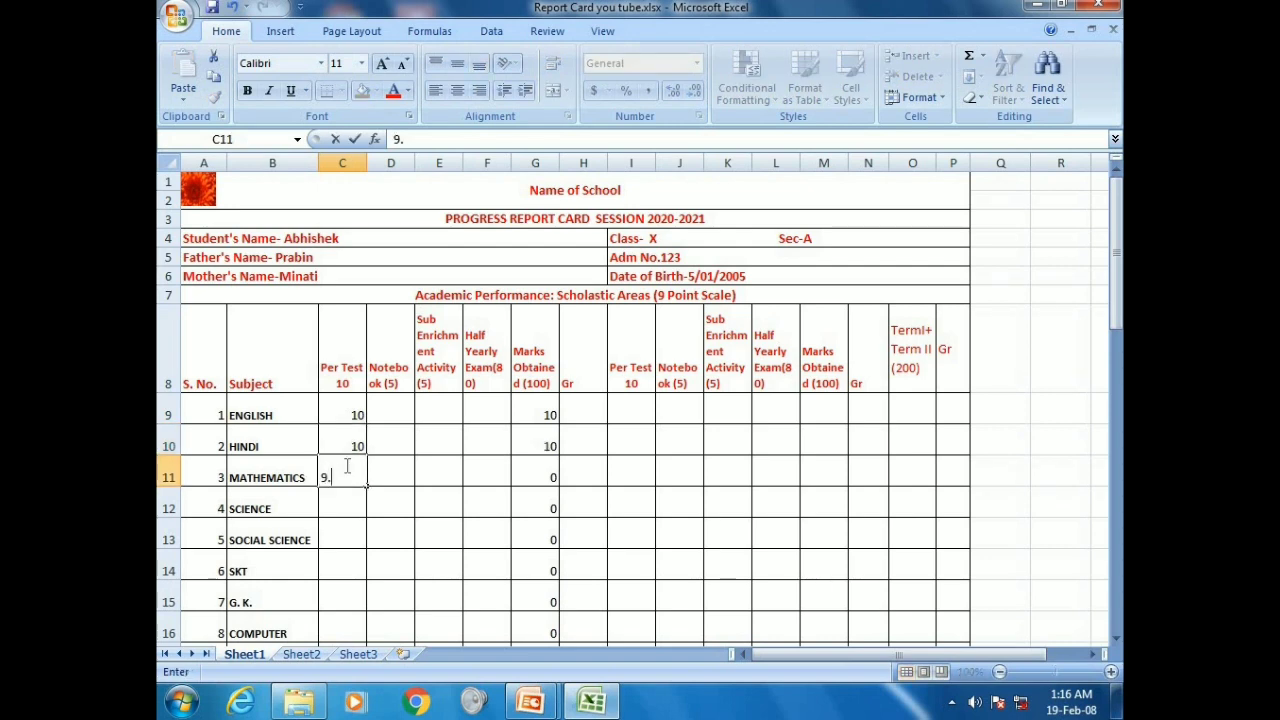
type("5")
left_click(355, 505)
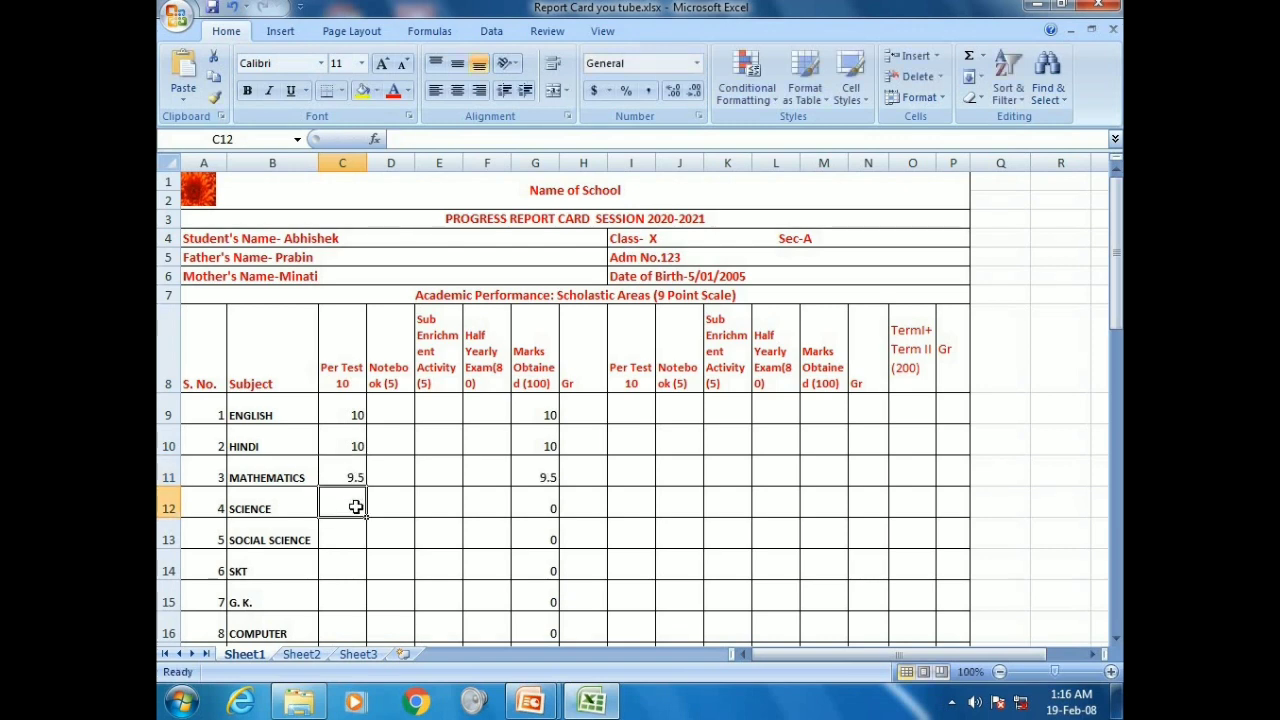
type("7")
key("BackSpace")
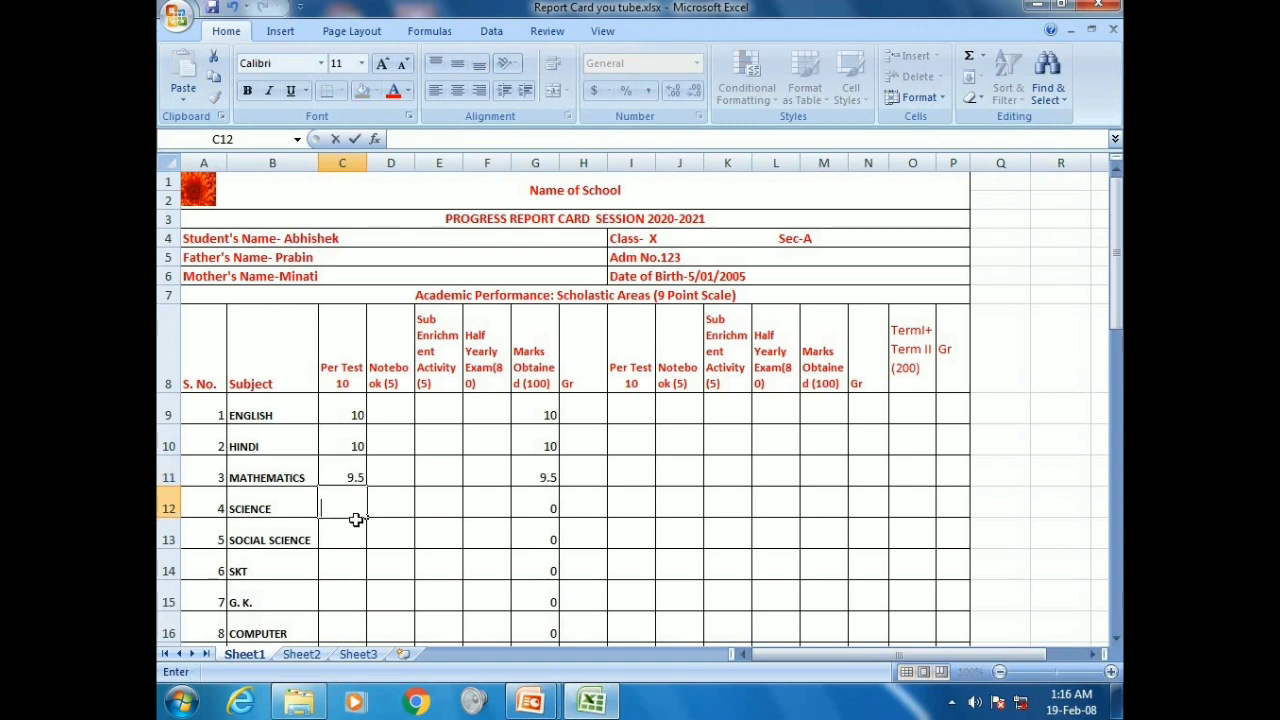
type("9.5")
Enter Per Test marks of 10 for Social Science, SKT, G.K. and Computer
key("Return")
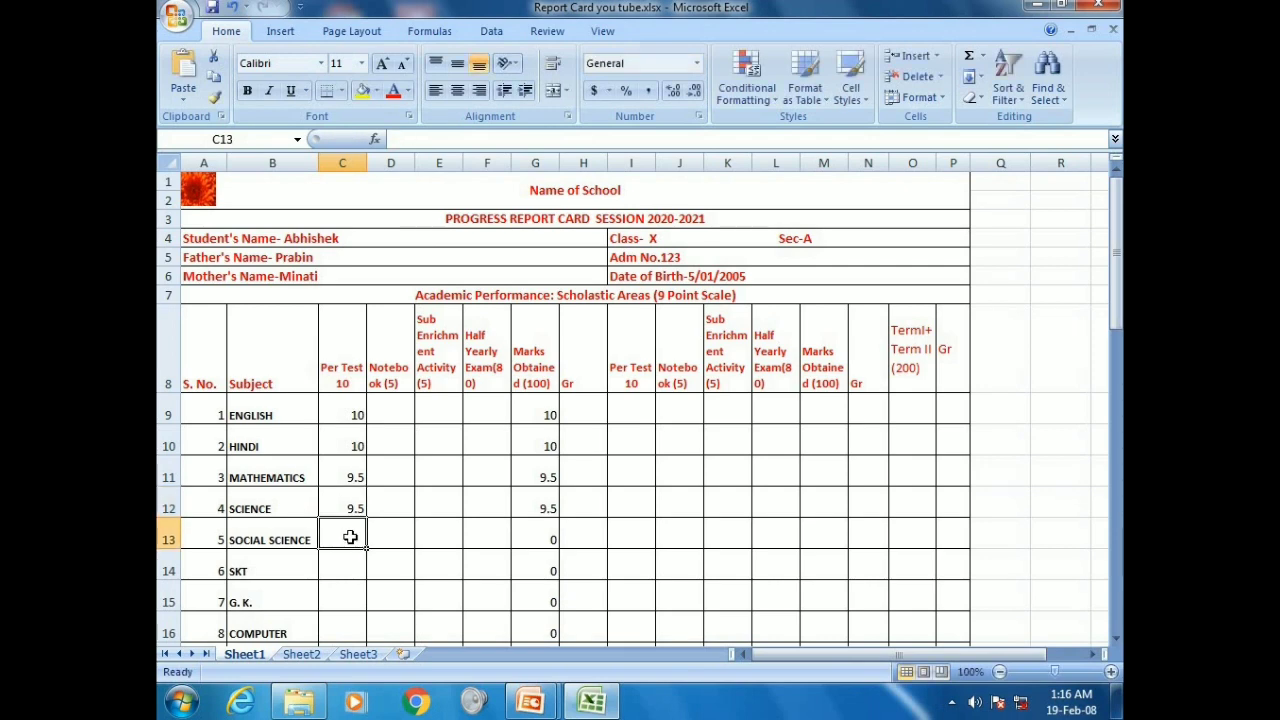
type("10")
key("Return")
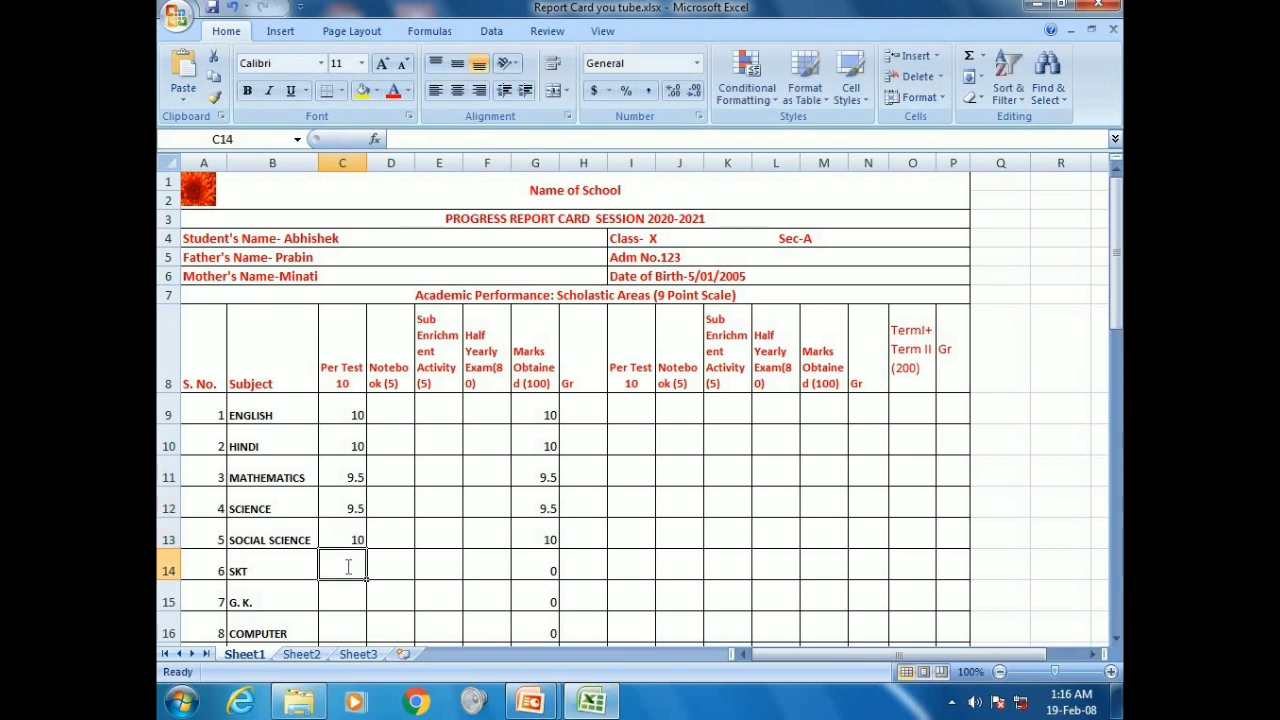
type("10")
key("Return")
type("1")
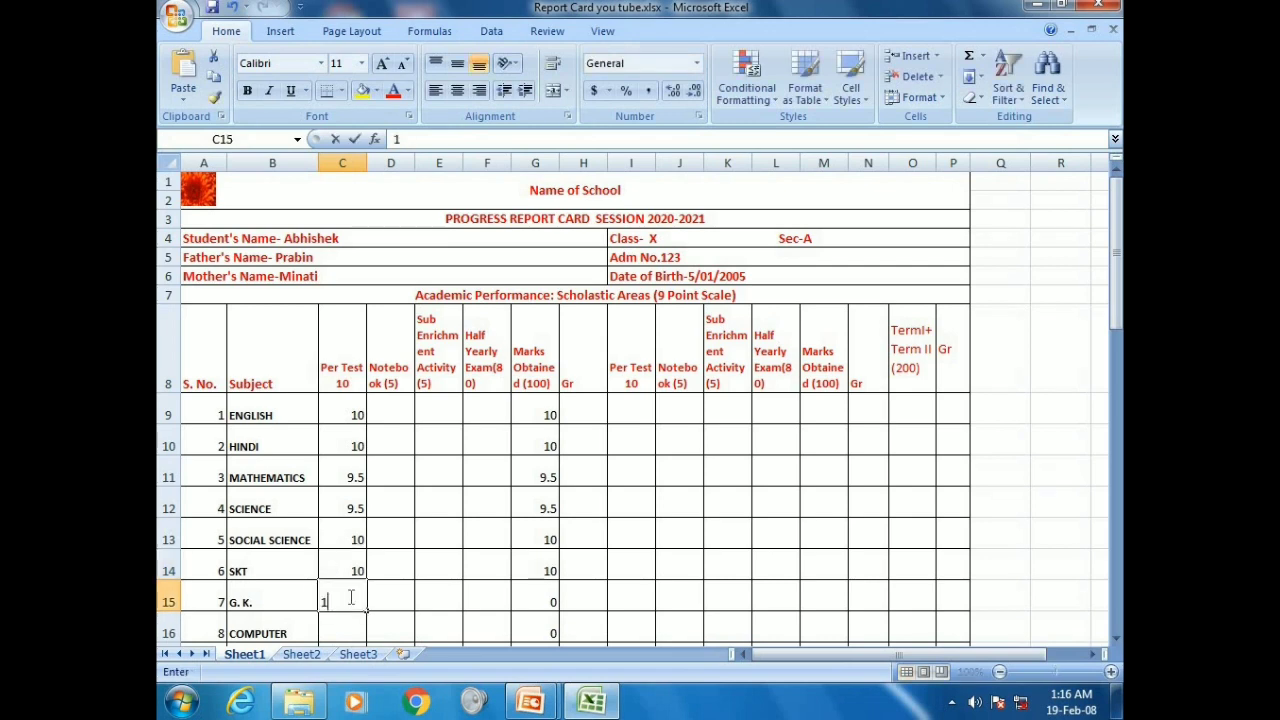
type("0")
key("Return")
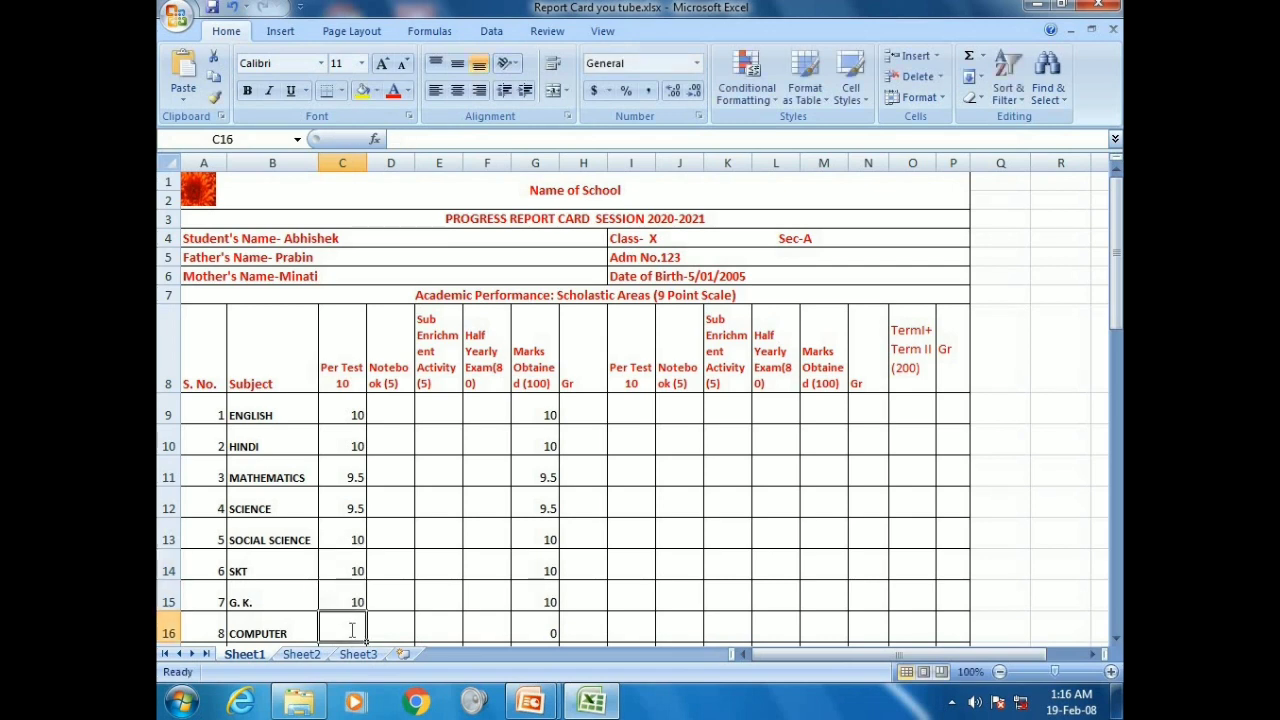
type("10")
scroll(352, 630, "down", 1)
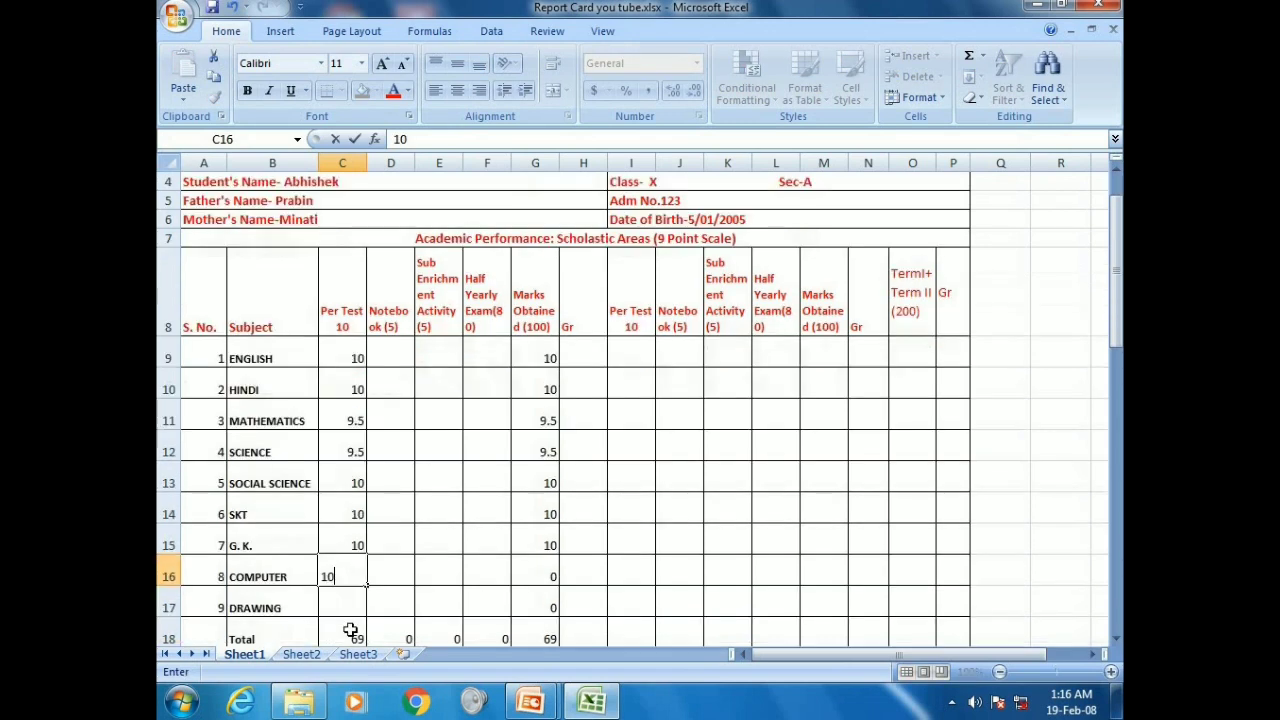
key("Return")
type("10")
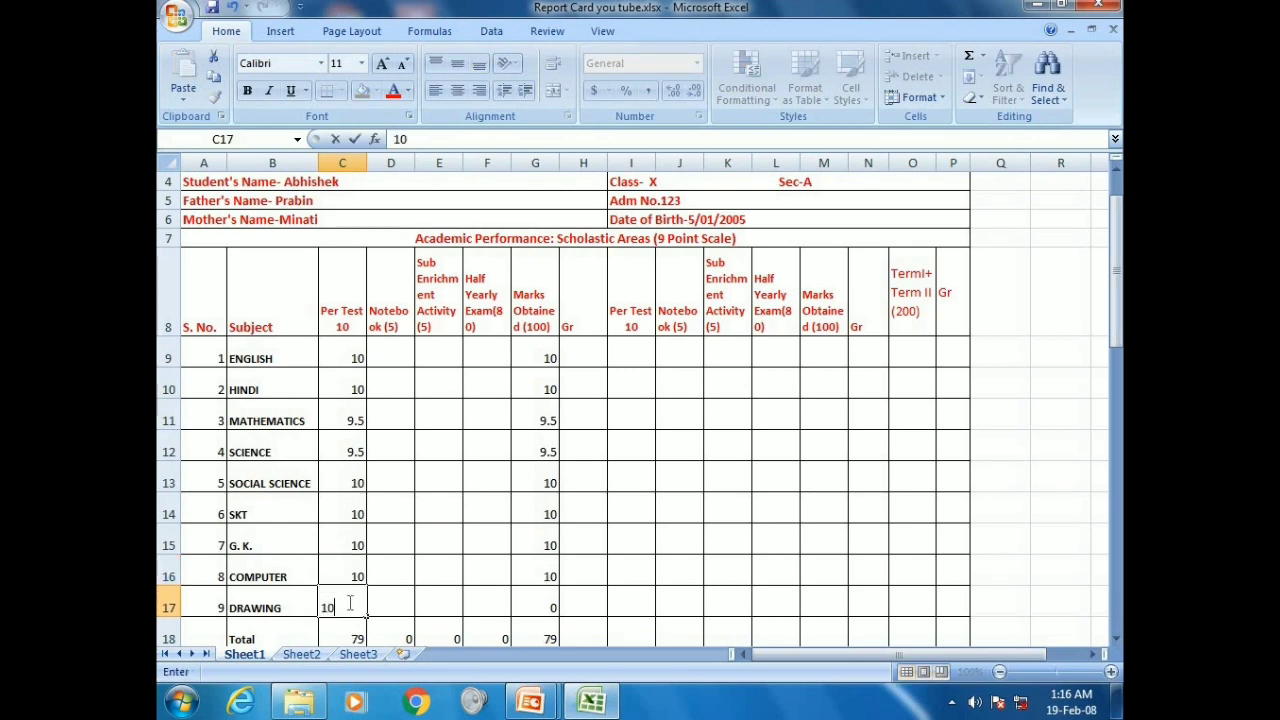
Give every subject a Notebook mark of 5 and a Sub Enrichment mark of 5
left_click(404, 352)
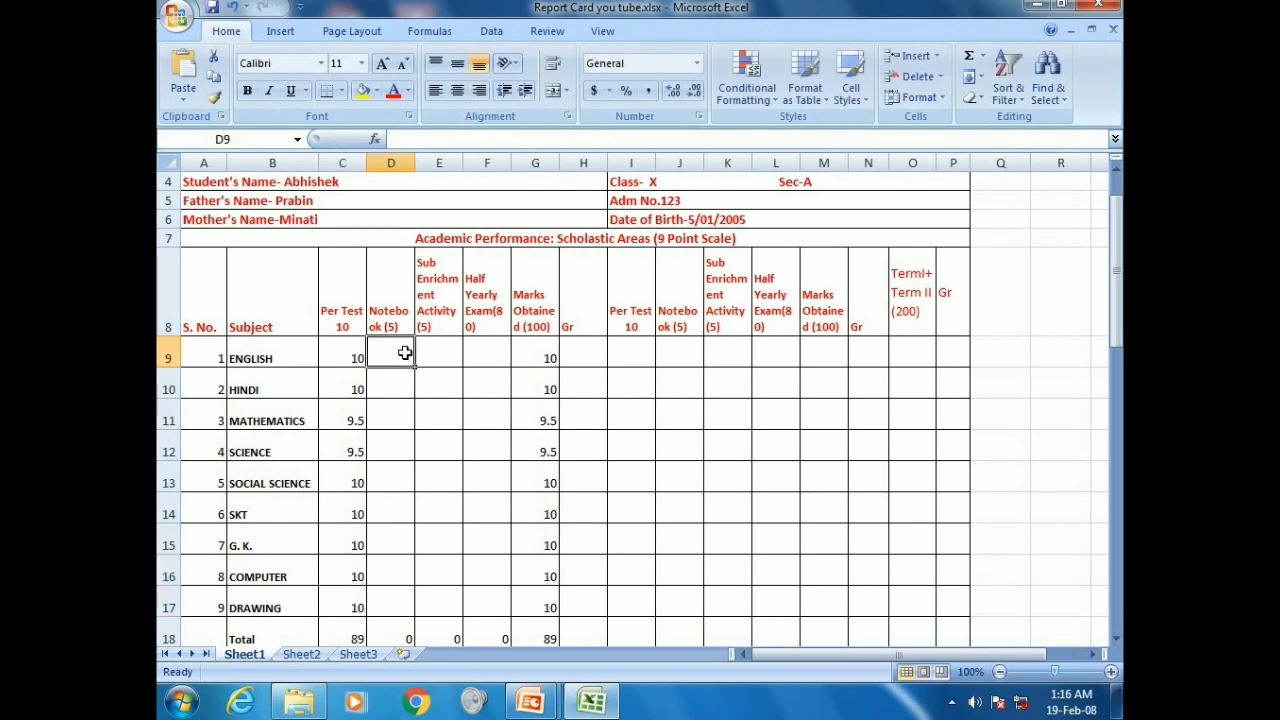
type("5")
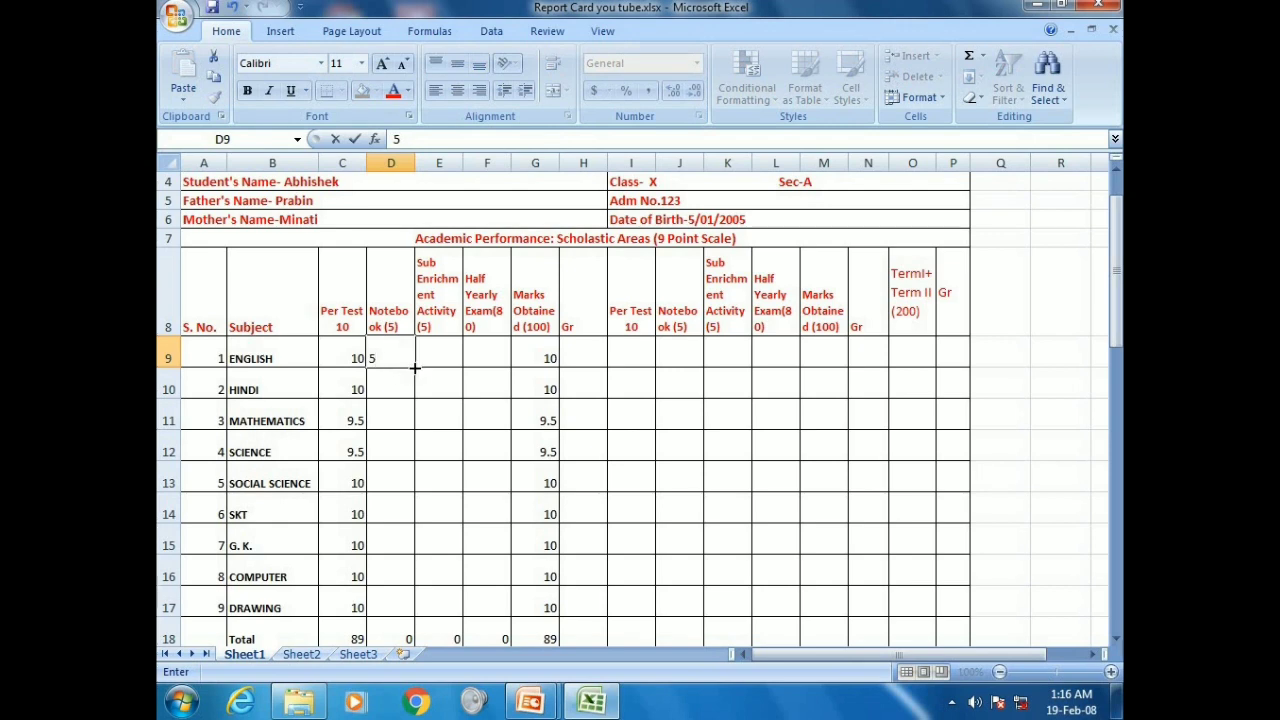
key("Return")
left_click(402, 358)
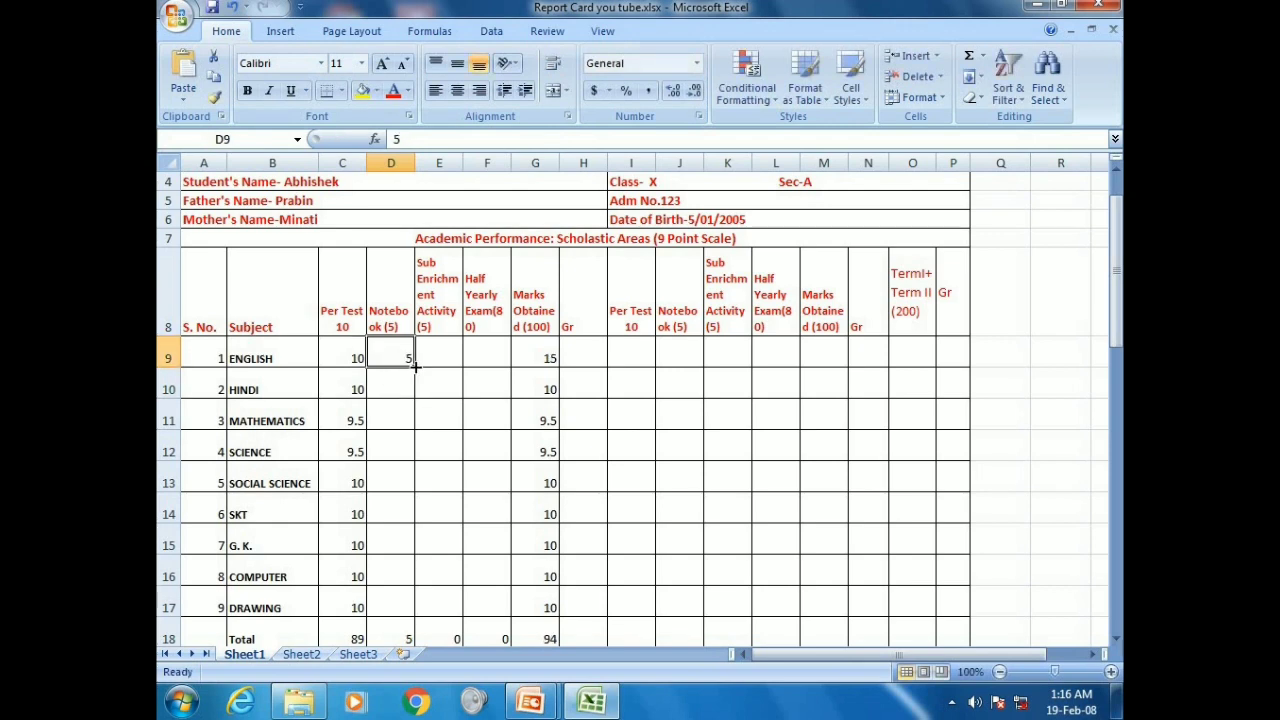
left_click_drag(414, 366, 414, 611)
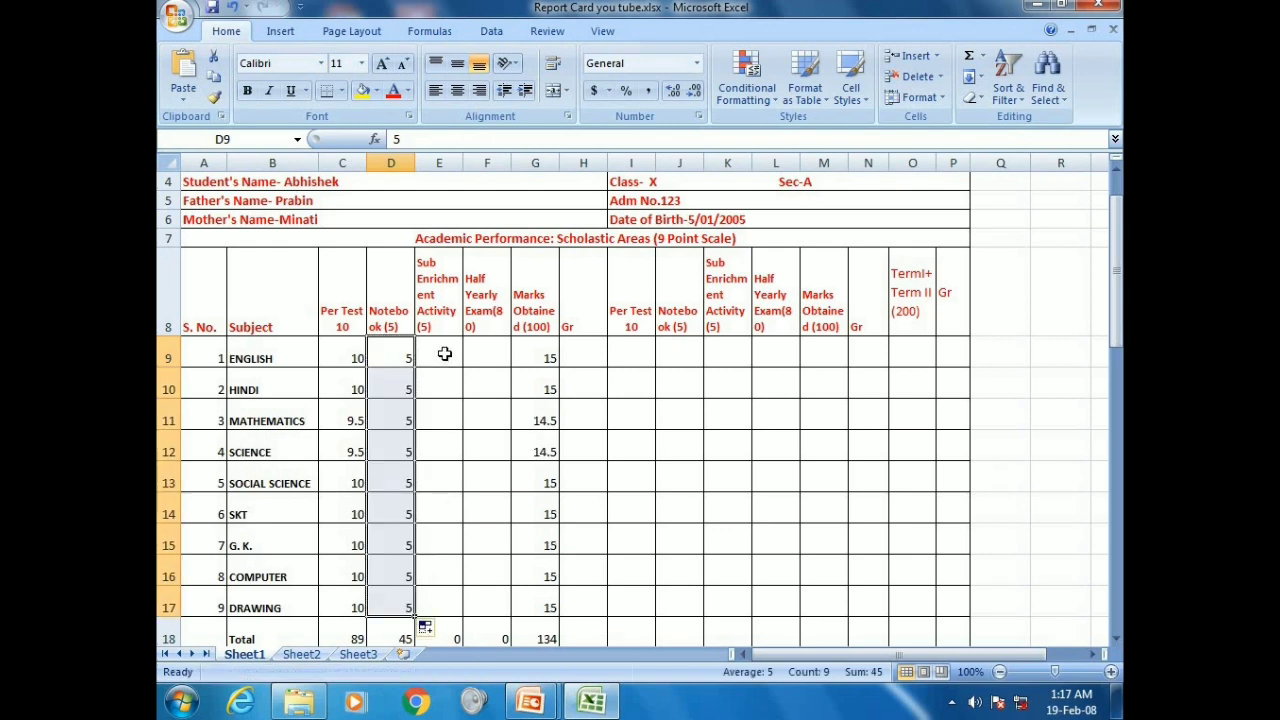
left_click(444, 354)
type("5")
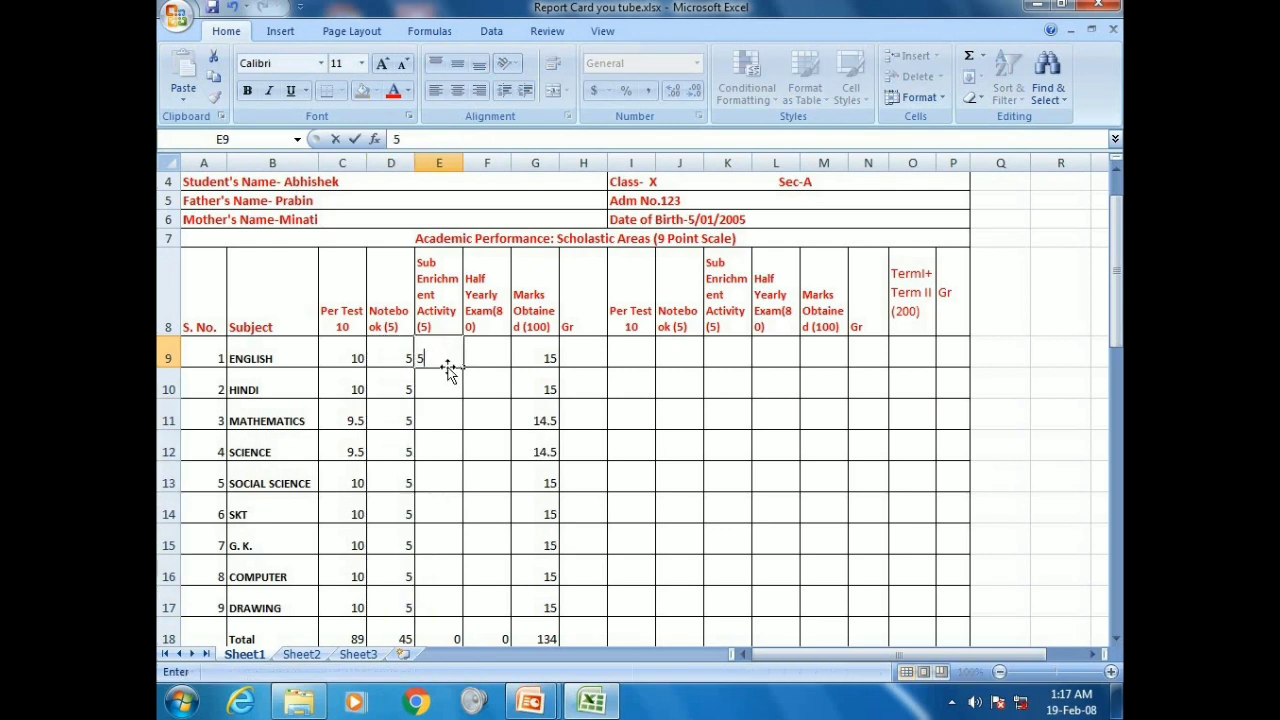
key("Return")
left_click(462, 358)
left_click_drag(463, 367, 463, 613)
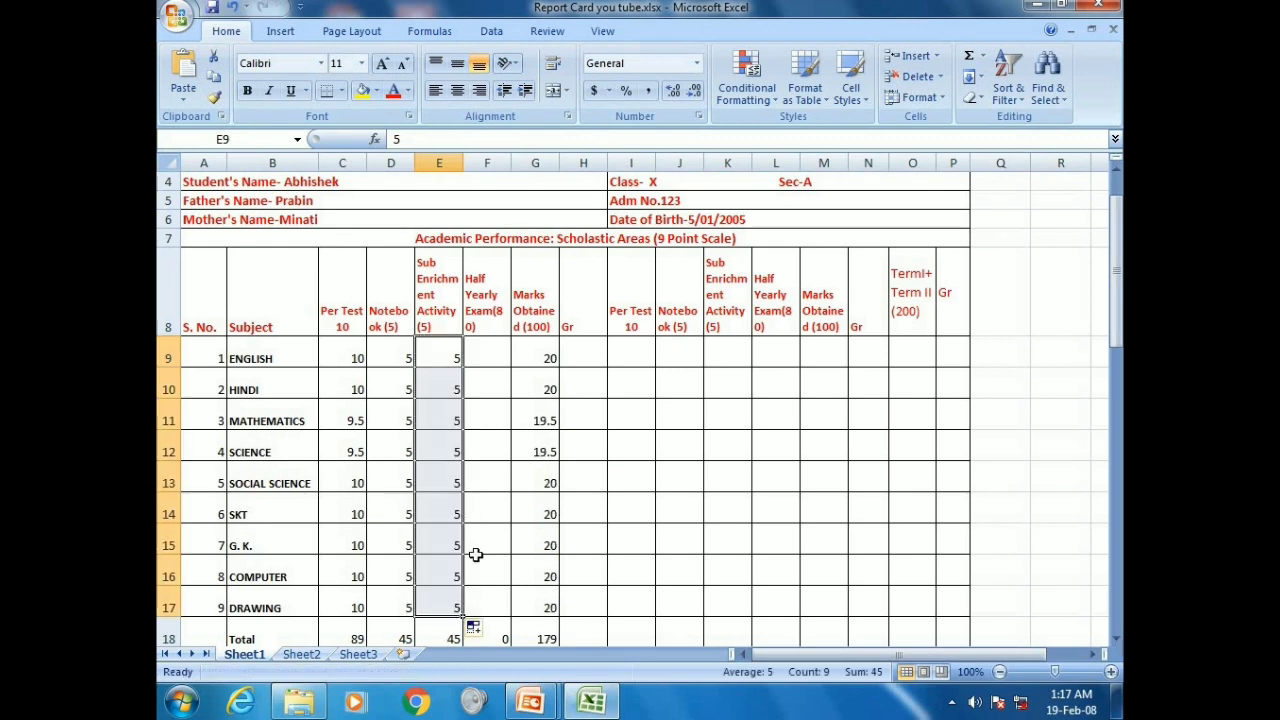
Enter Half Yearly marks: English 78, Hindi 77, Mathematics 79, Science 67, Social Science 78
left_click(494, 353)
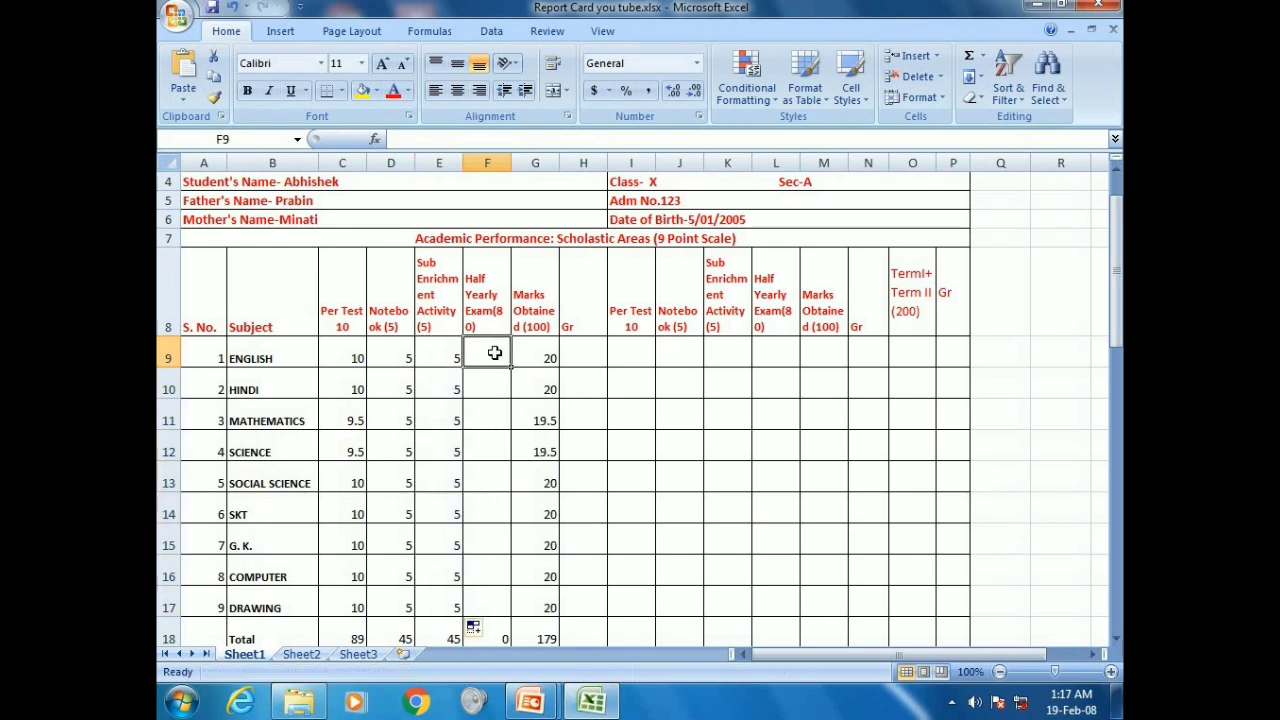
type("78")
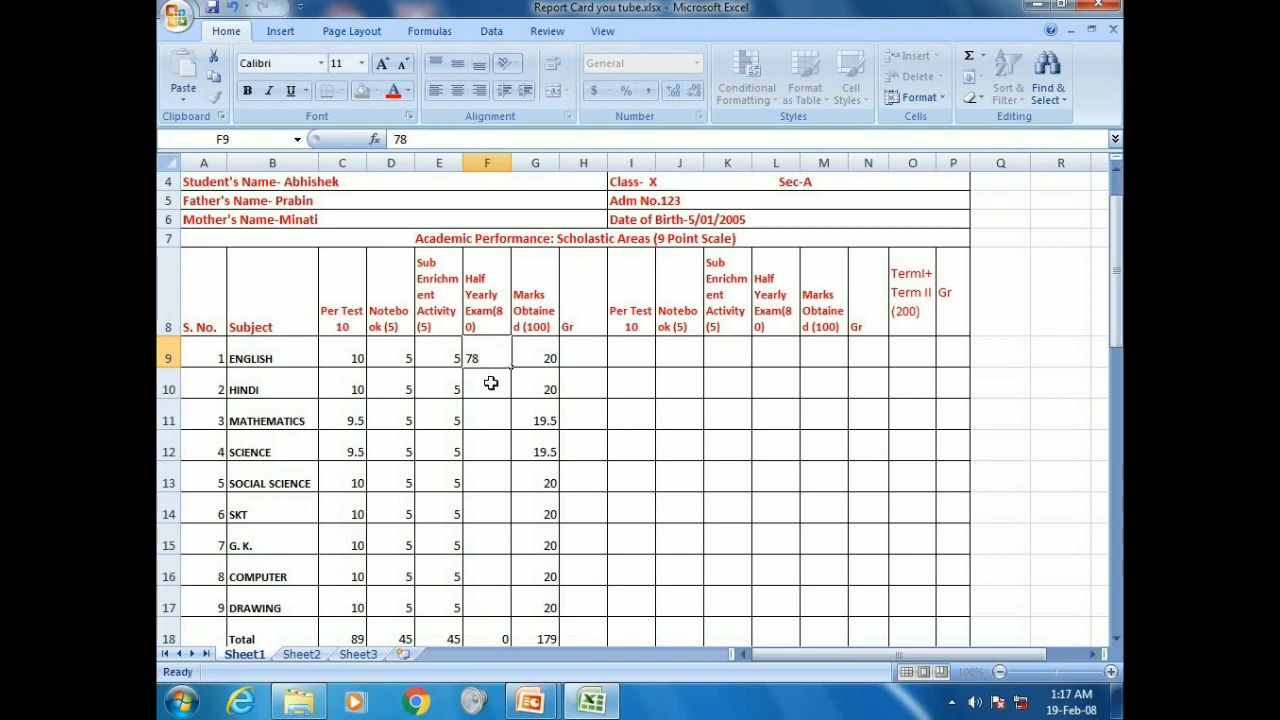
left_click(491, 383)
type("77")
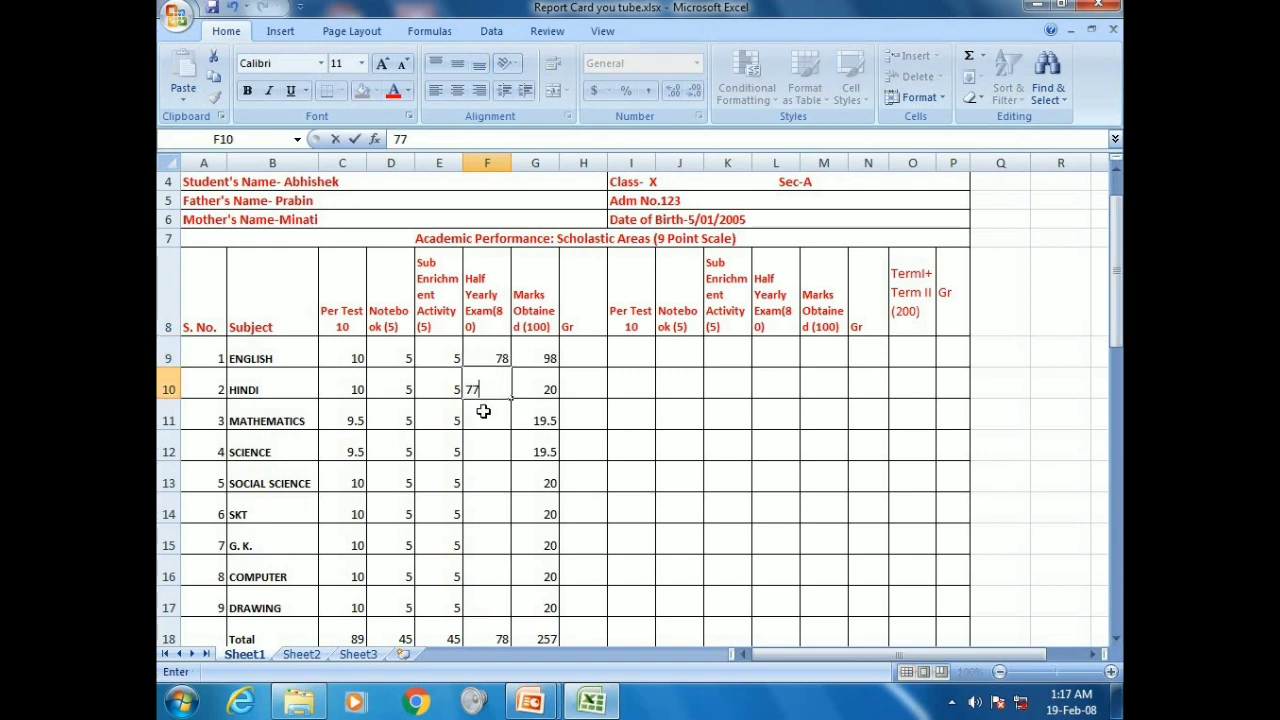
left_click(483, 411)
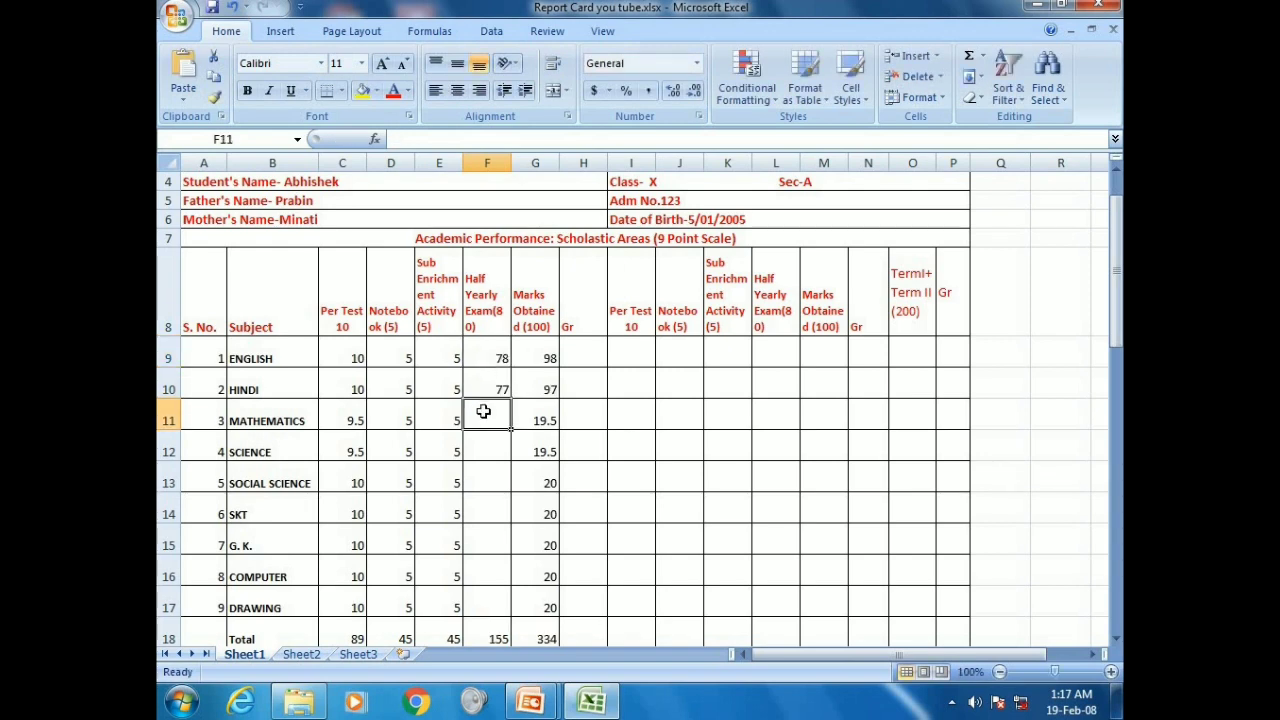
type("79")
left_click(484, 439)
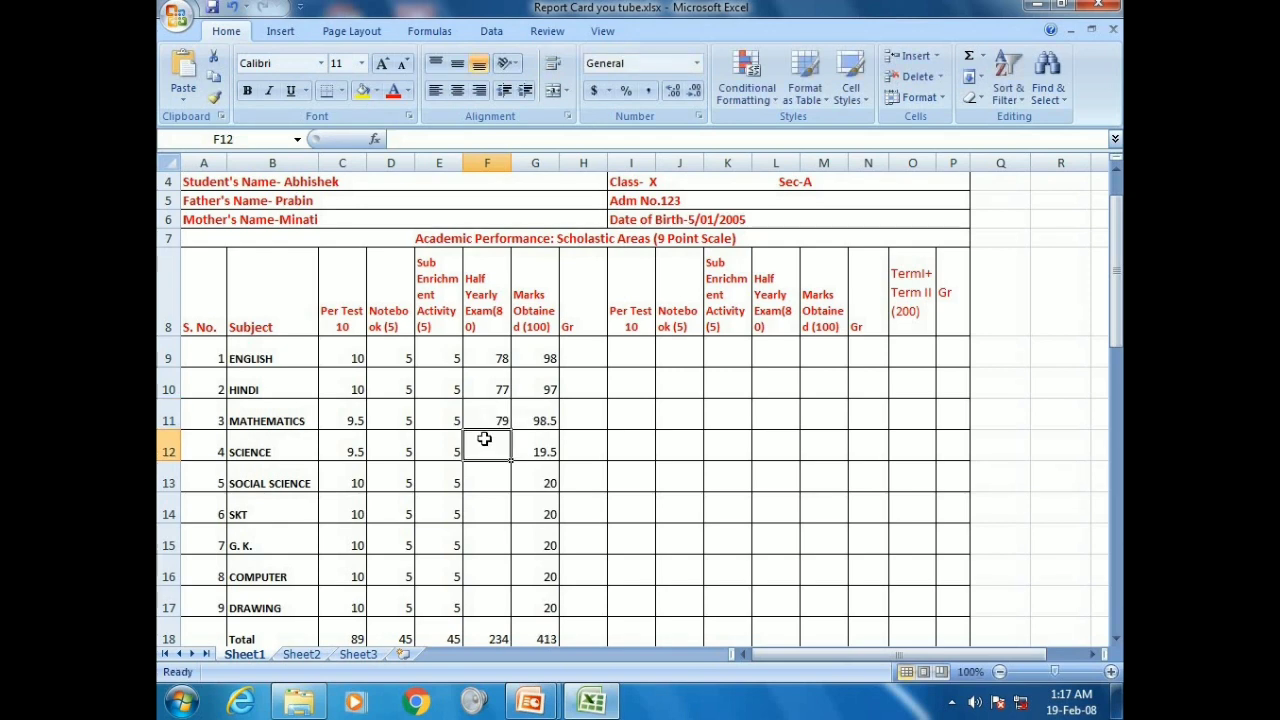
type("67")
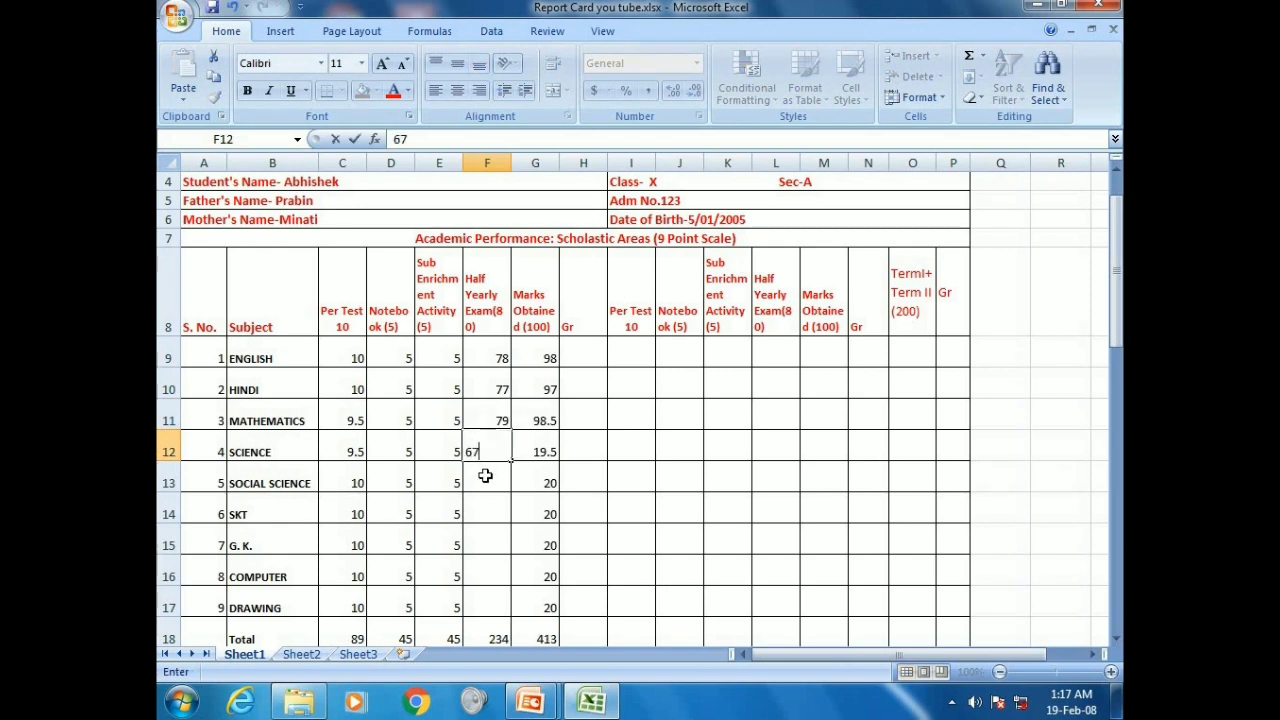
left_click(485, 476)
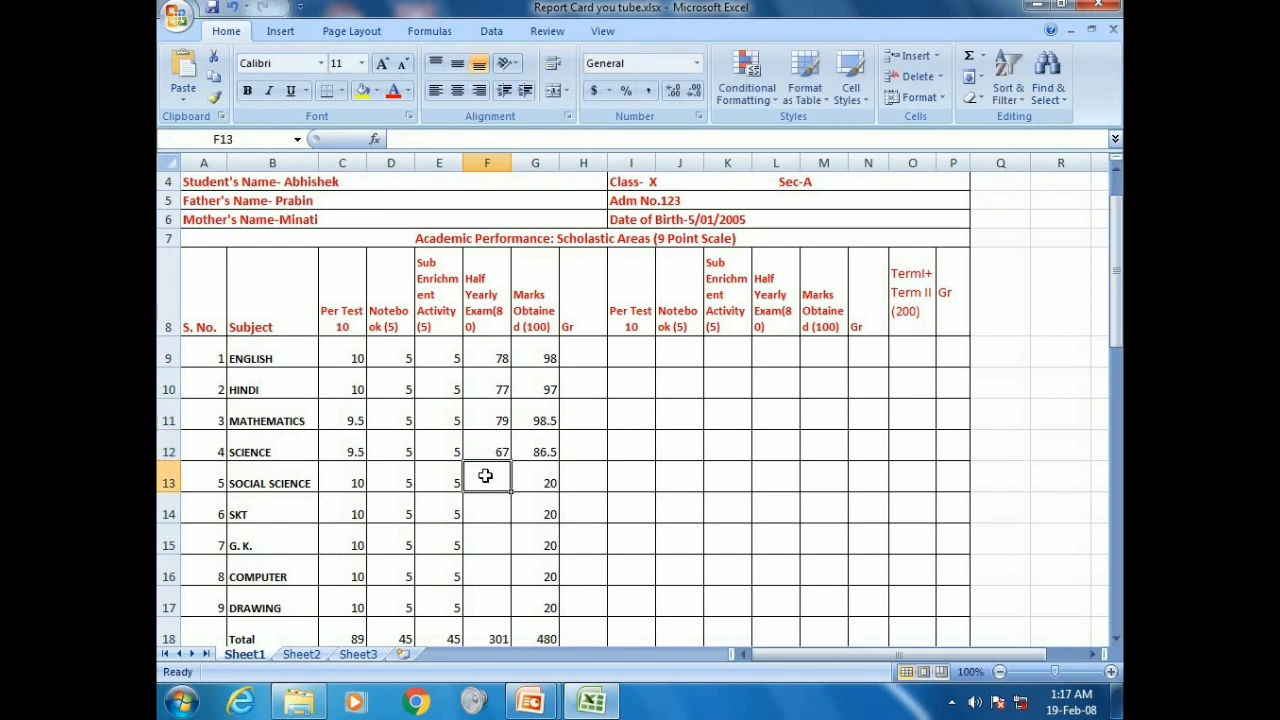
type("78")
Enter Half Yearly marks: SKT 77, G.K. 74, Computer 76, Drawing 67
left_click(487, 513)
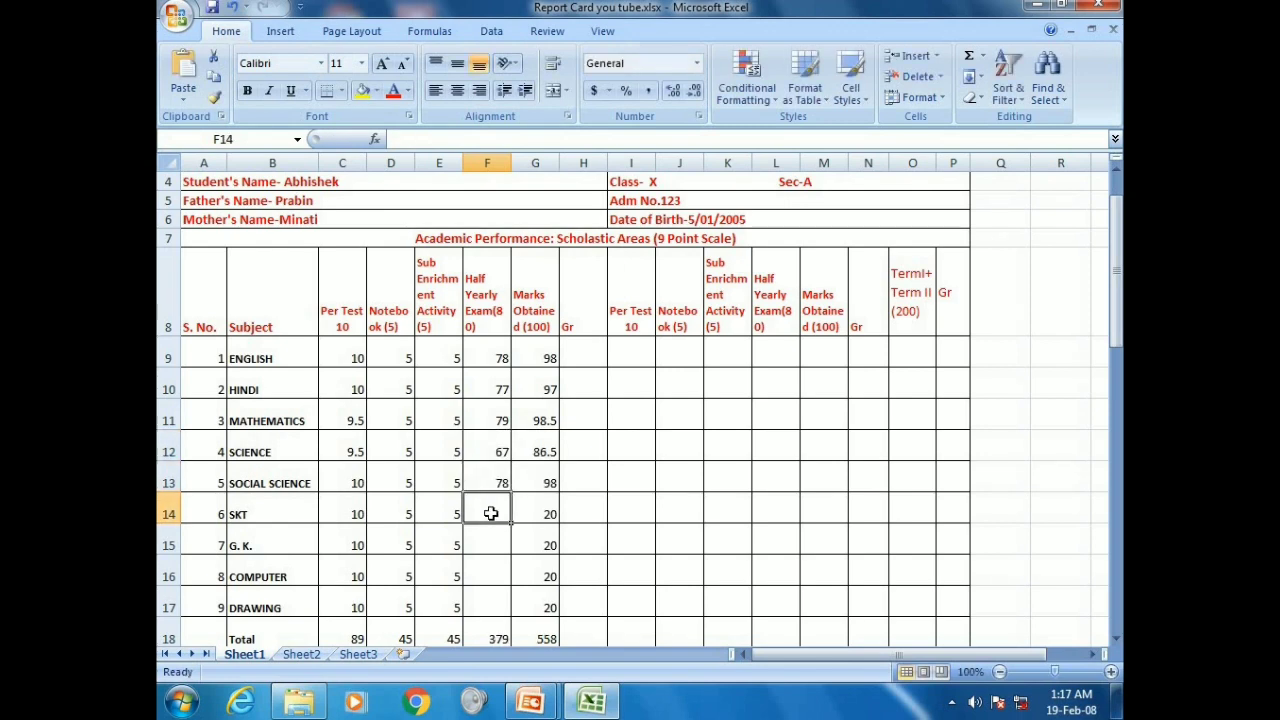
type("77")
left_click(494, 538)
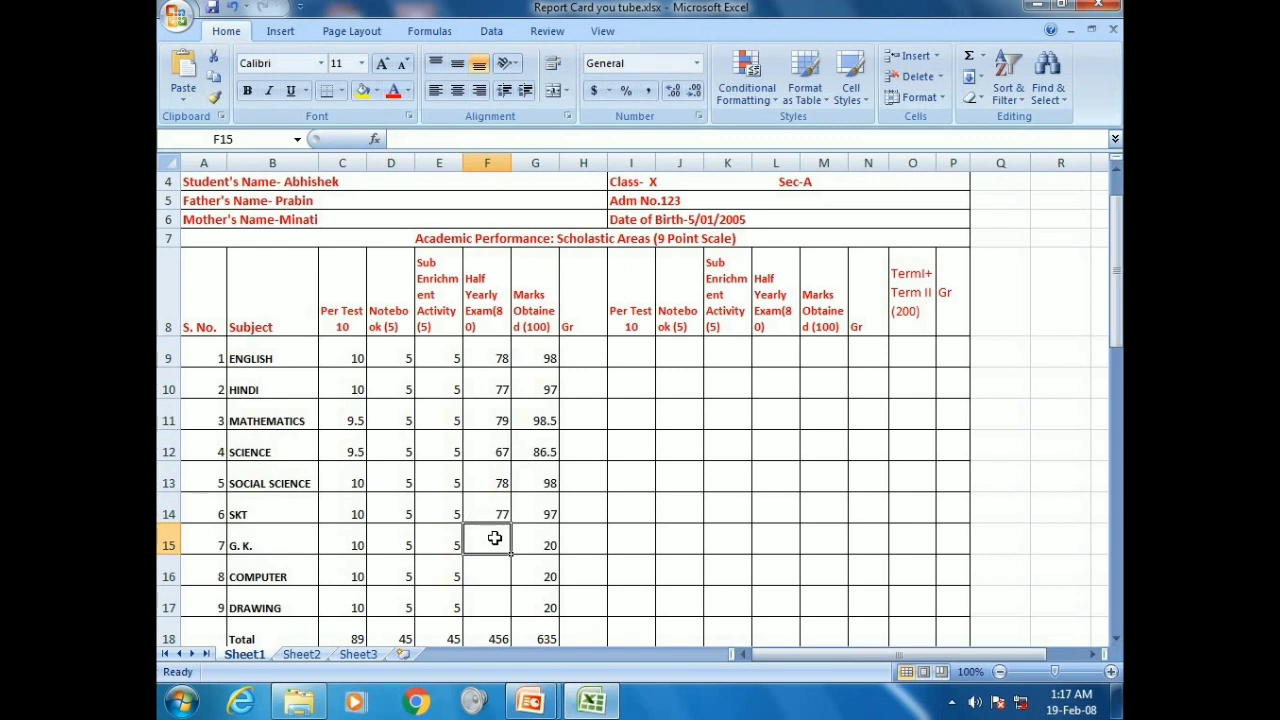
type("7")
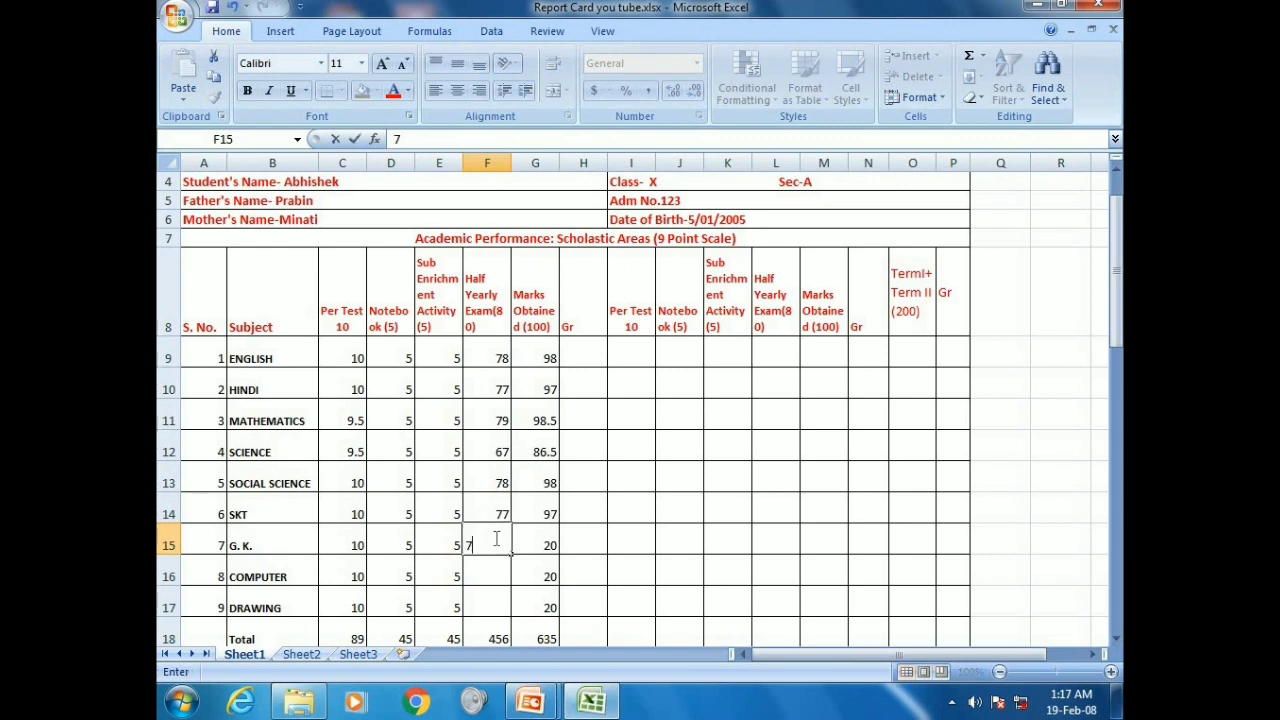
type("4")
left_click(494, 562)
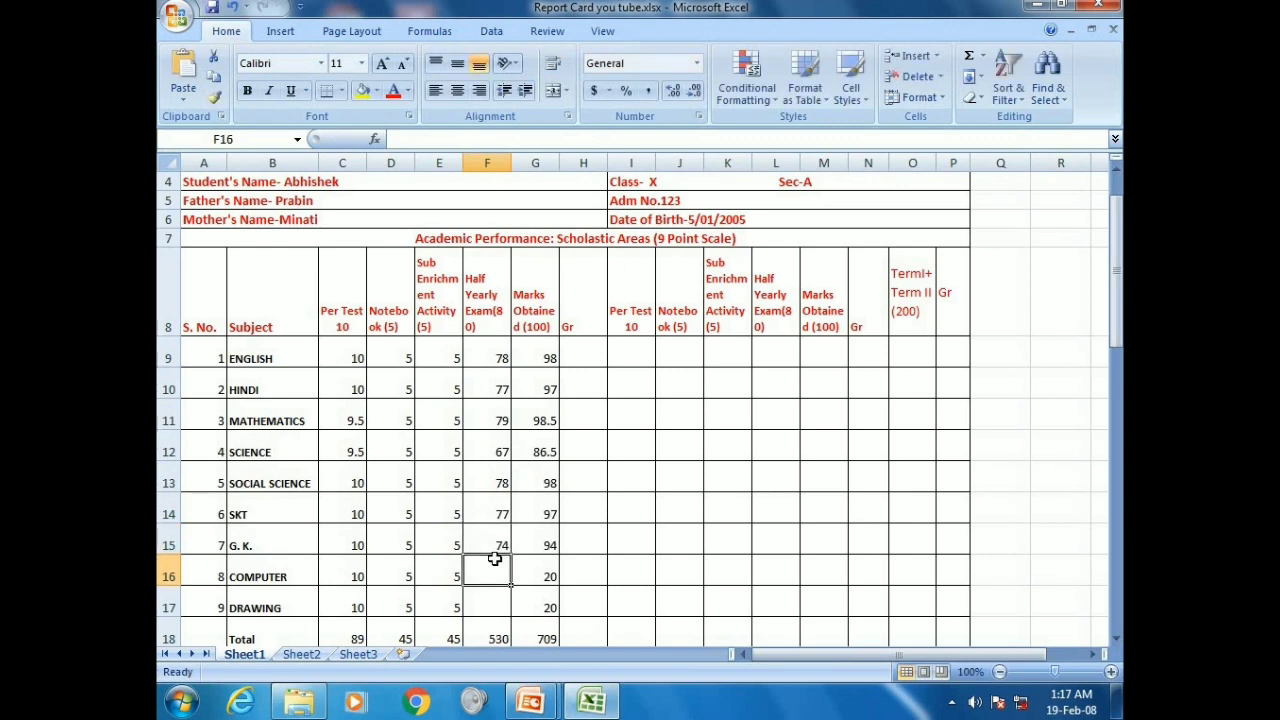
type("76")
left_click(502, 594)
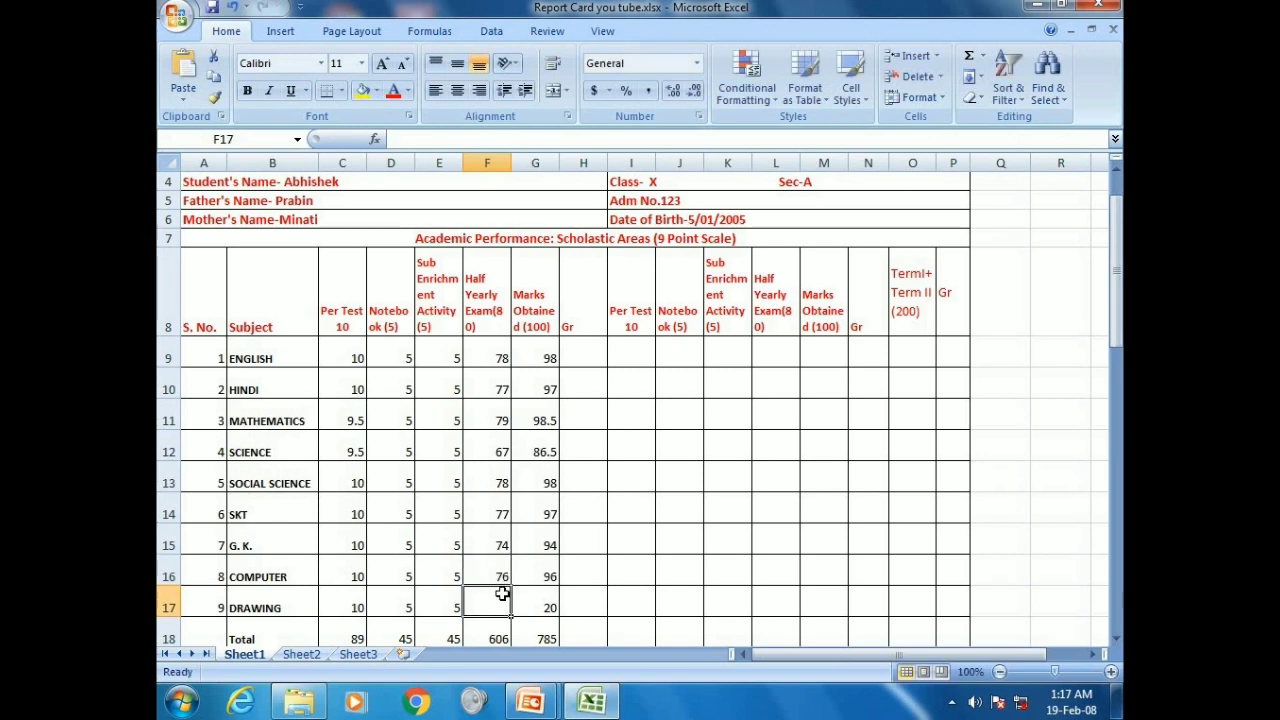
type("67")
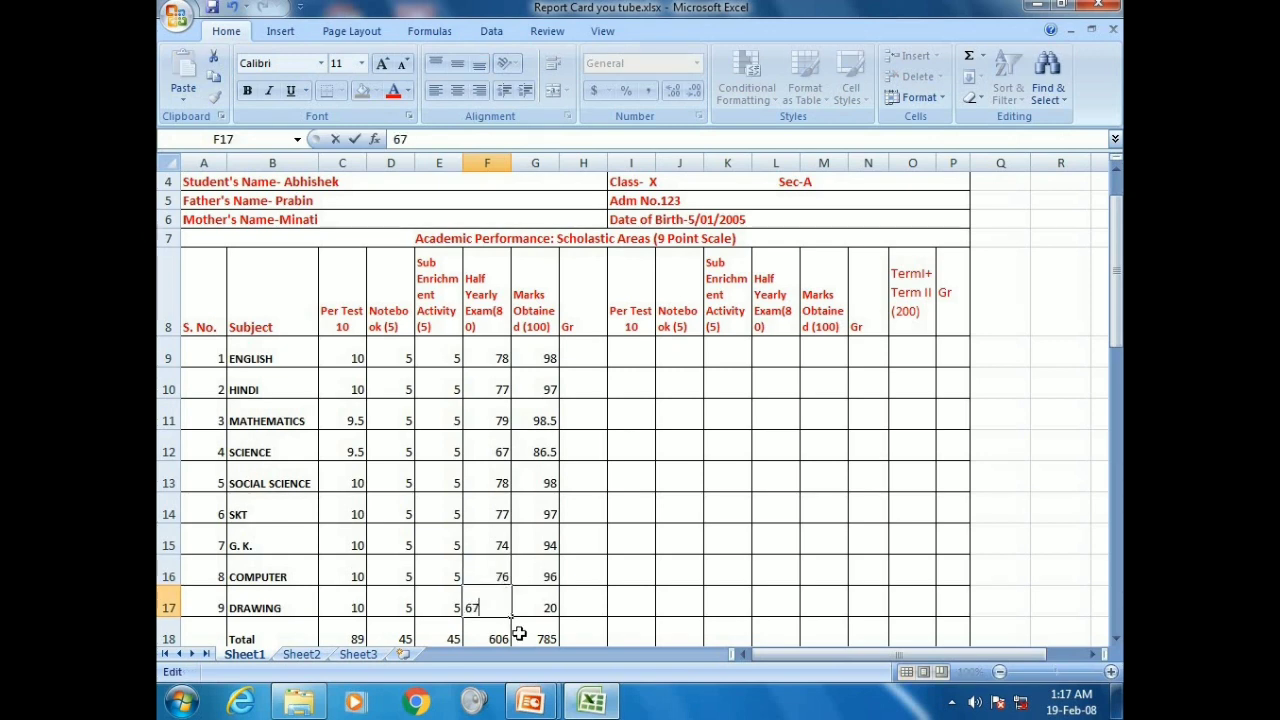
left_click(519, 633)
scroll(520, 628, "down", 2)
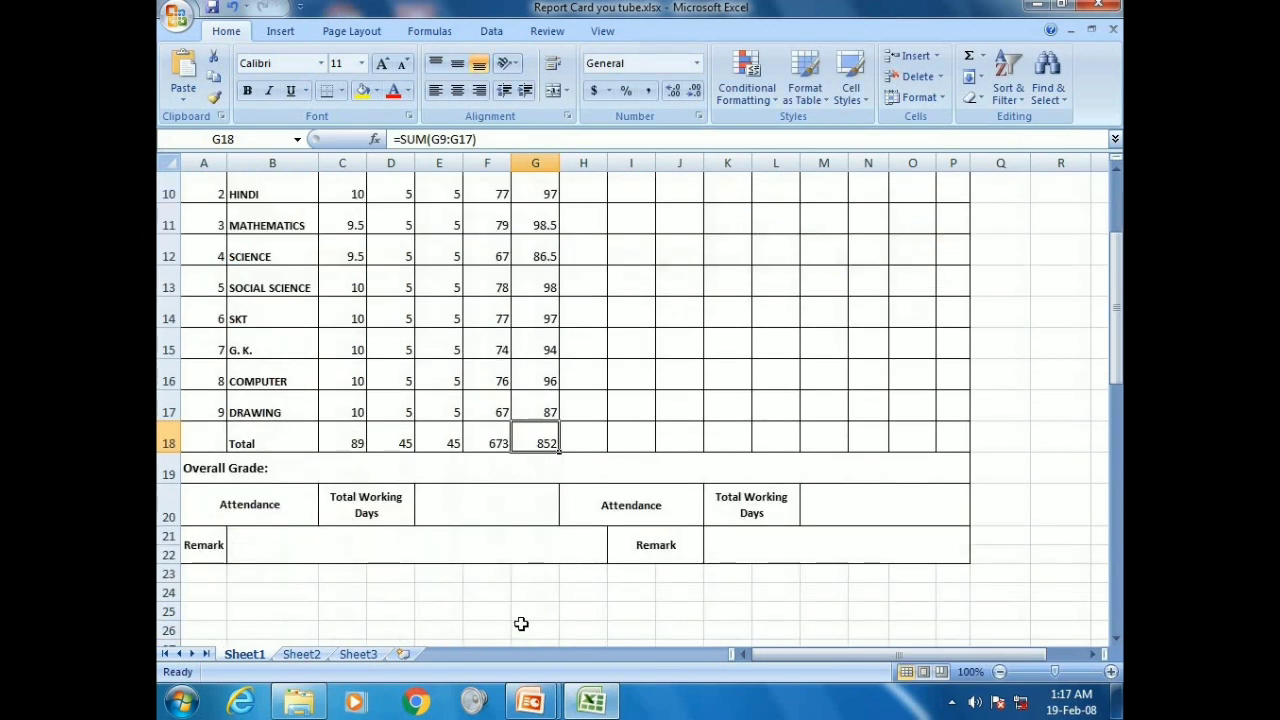
scroll(521, 624, "up", 2)
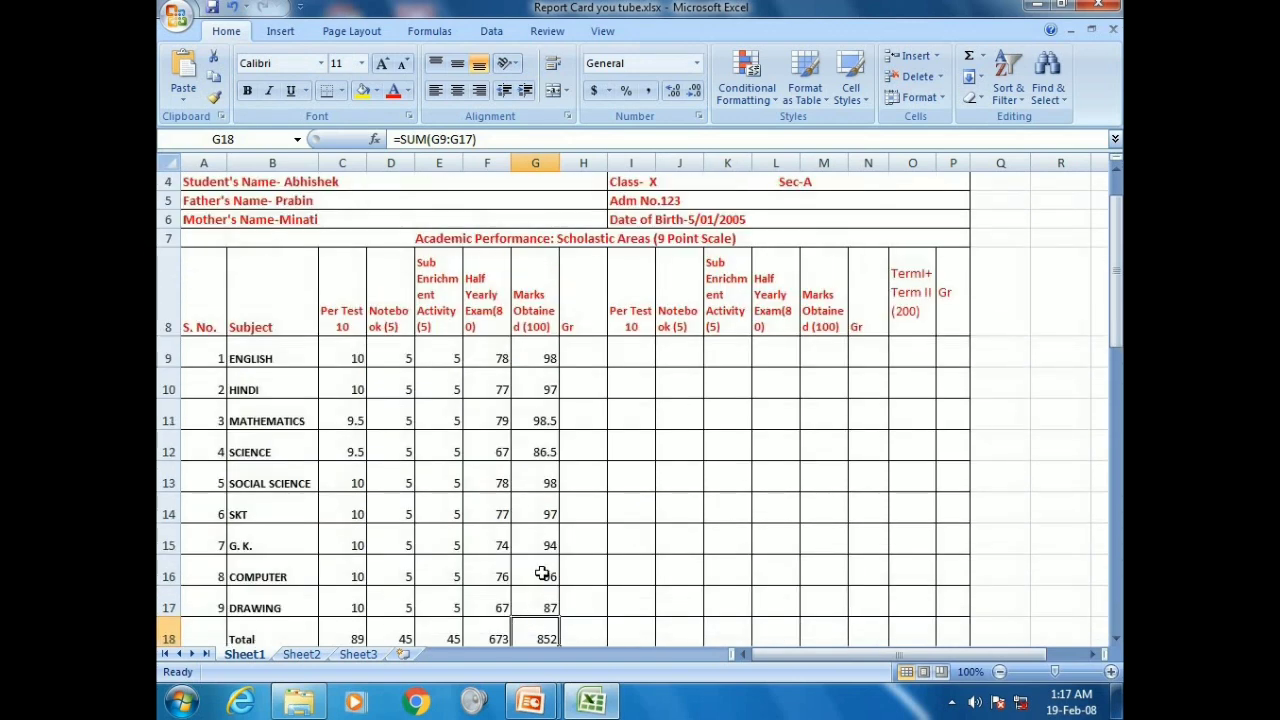
Give English and Hindi the grade A1 in capital letters
left_click(586, 356)
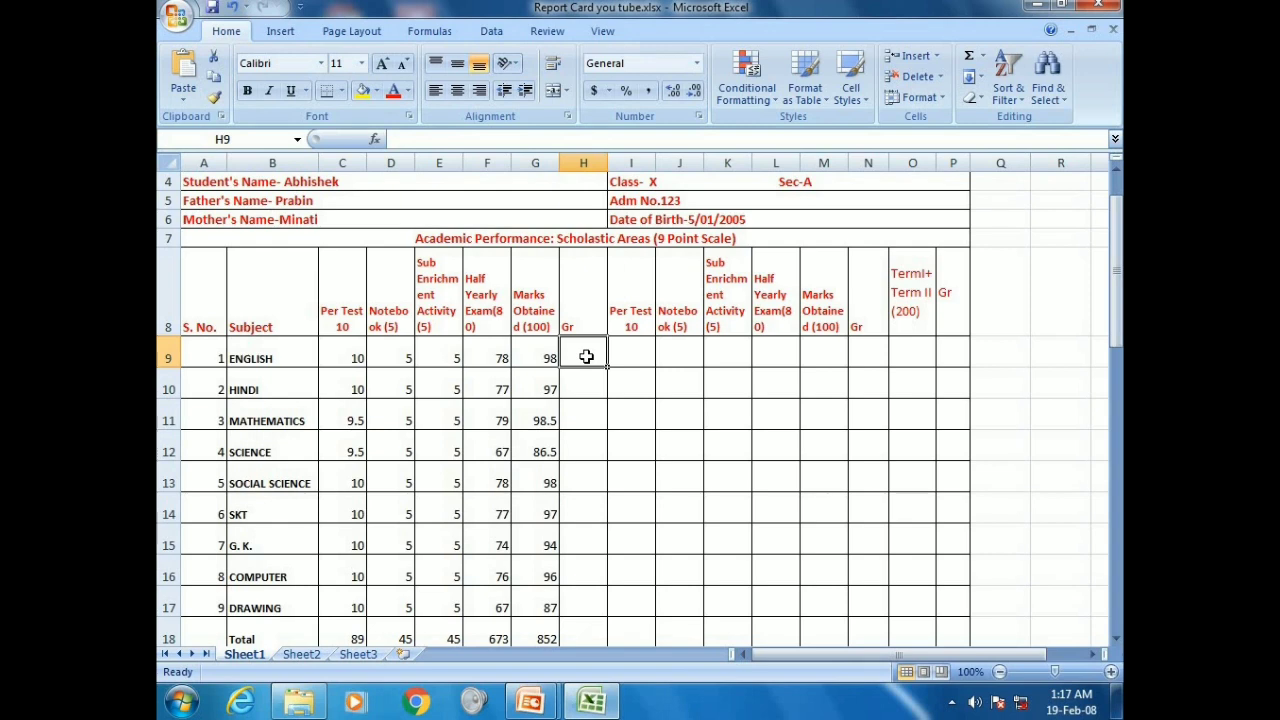
type("a")
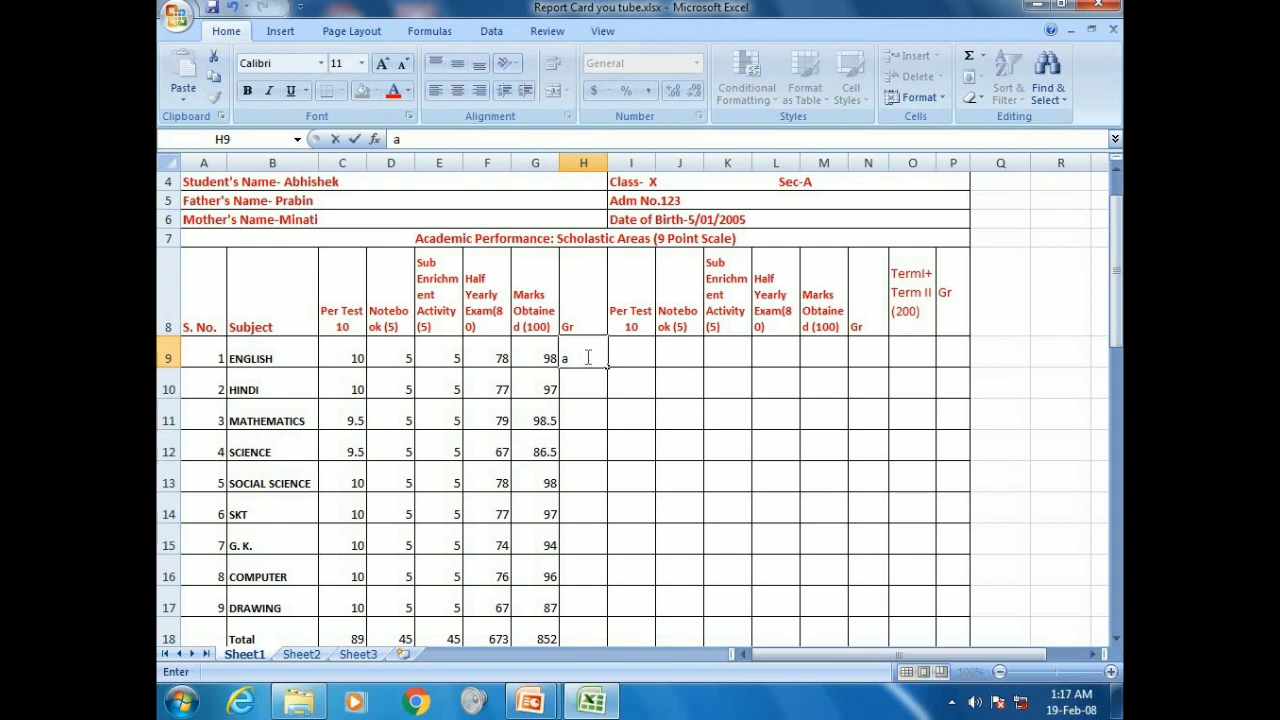
key("BackSpace")
type("A1")
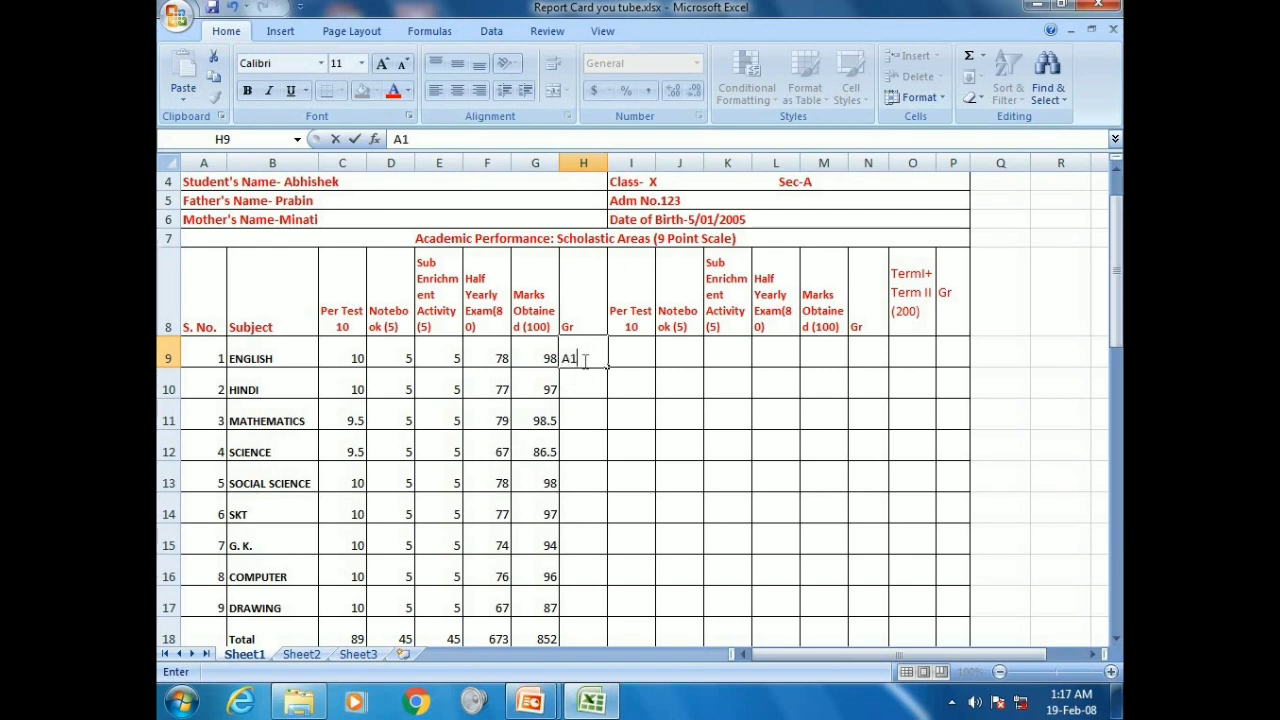
left_click(581, 393)
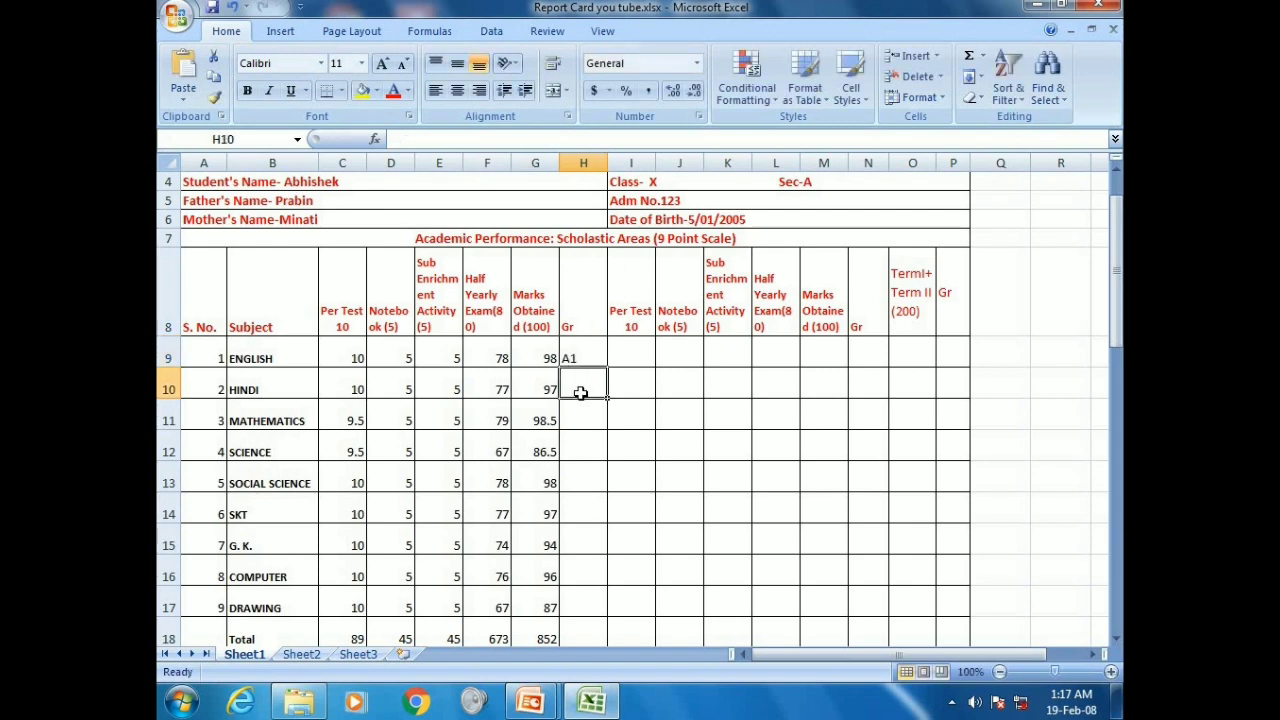
type("a1")
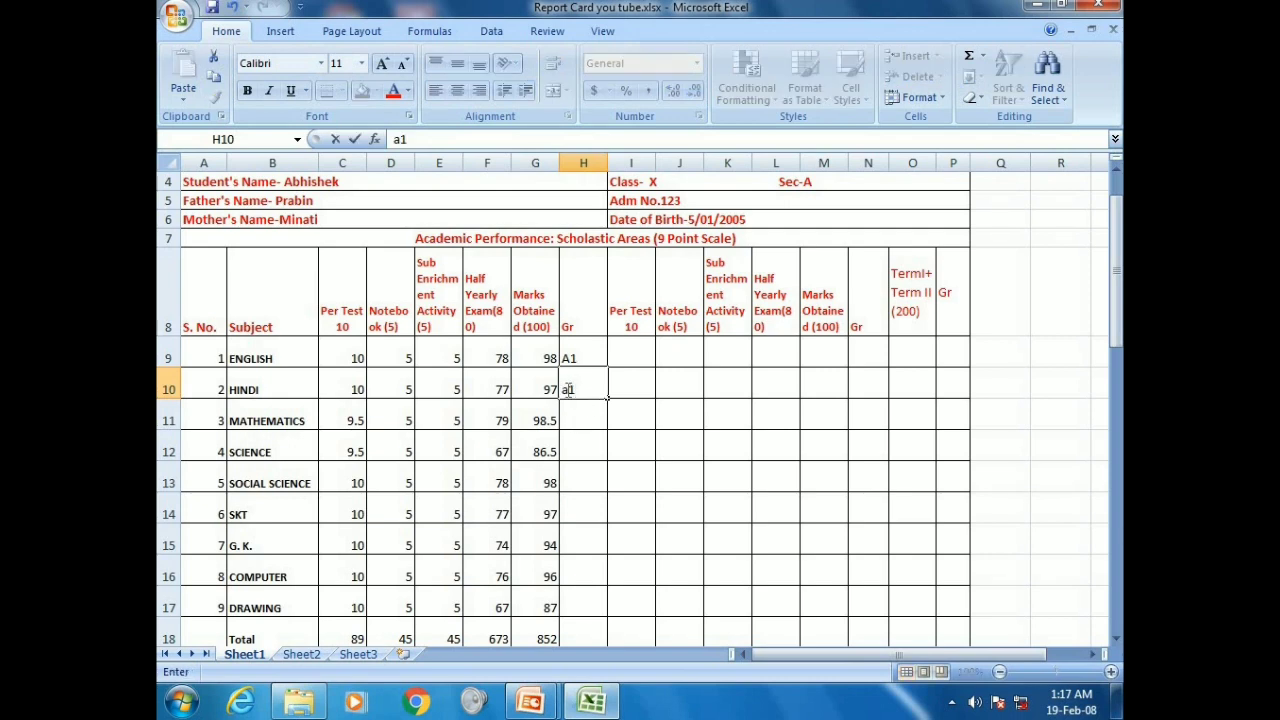
left_click(567, 390)
key("BackSpace")
key("BackSpace")
type("A1")
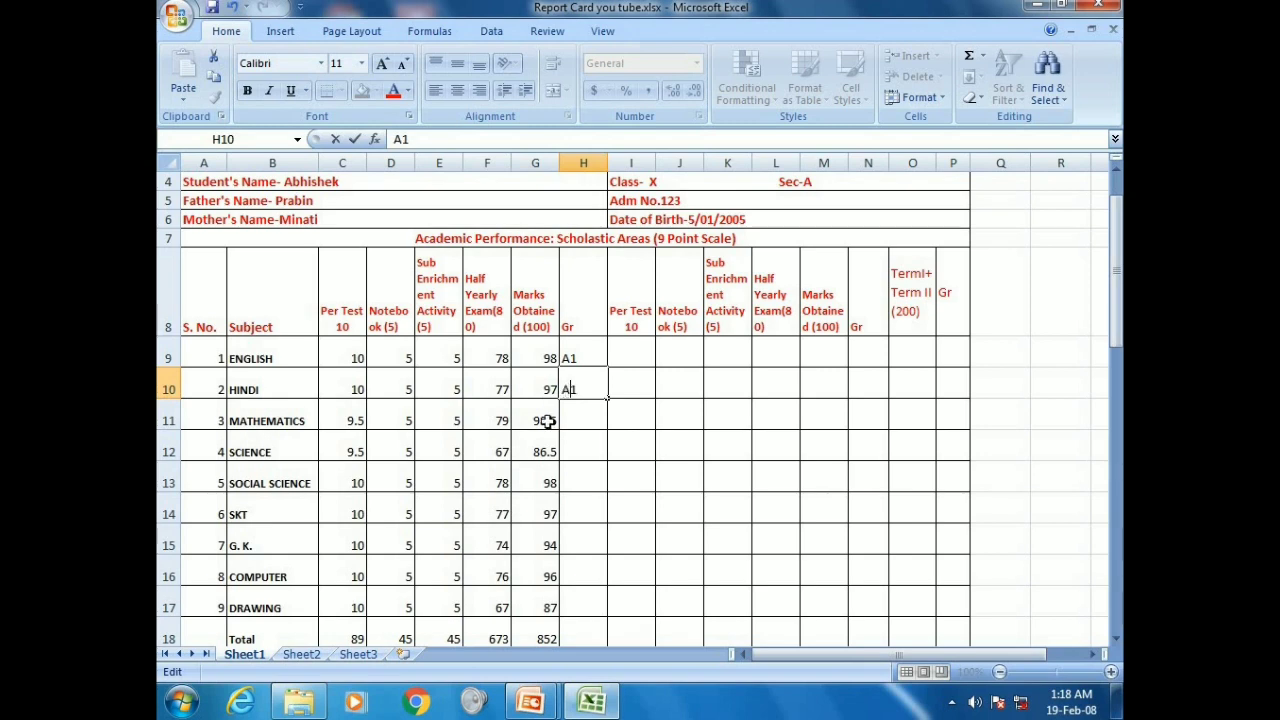
left_click(581, 421)
Grade Mathematics A1, Science A2, Social Science A1 and SKT A1
type("A1")
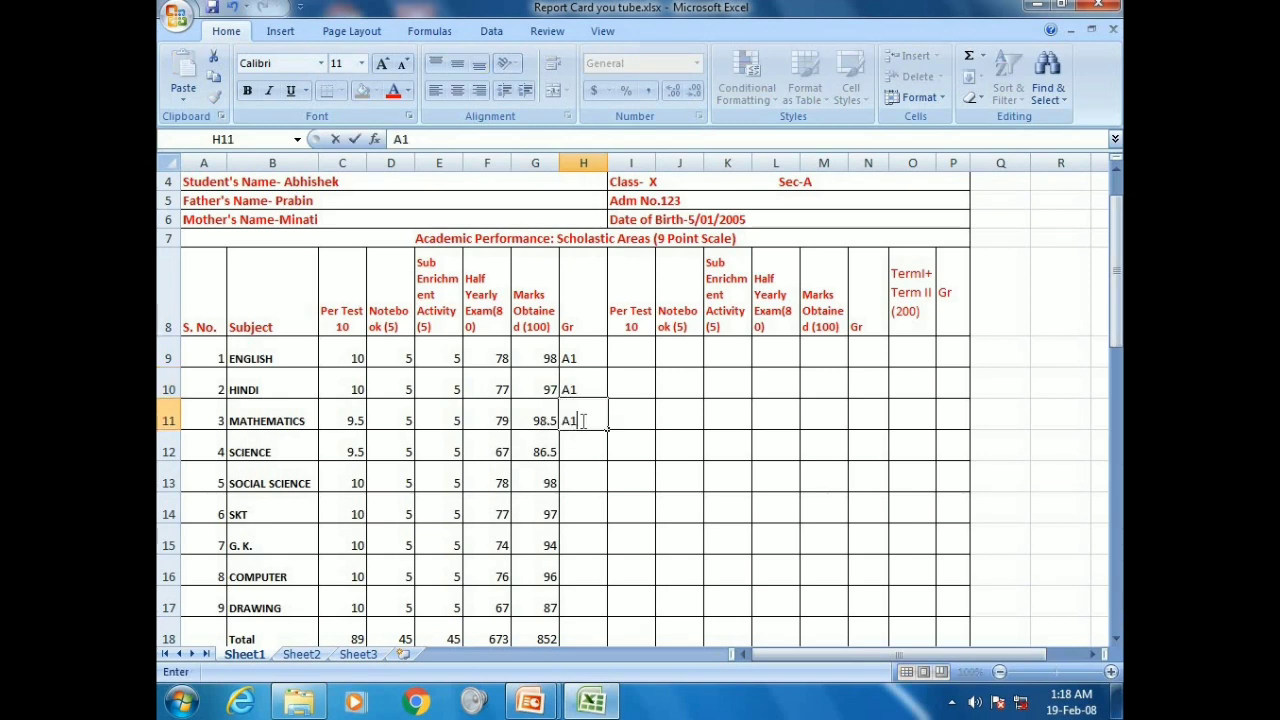
left_click(577, 452)
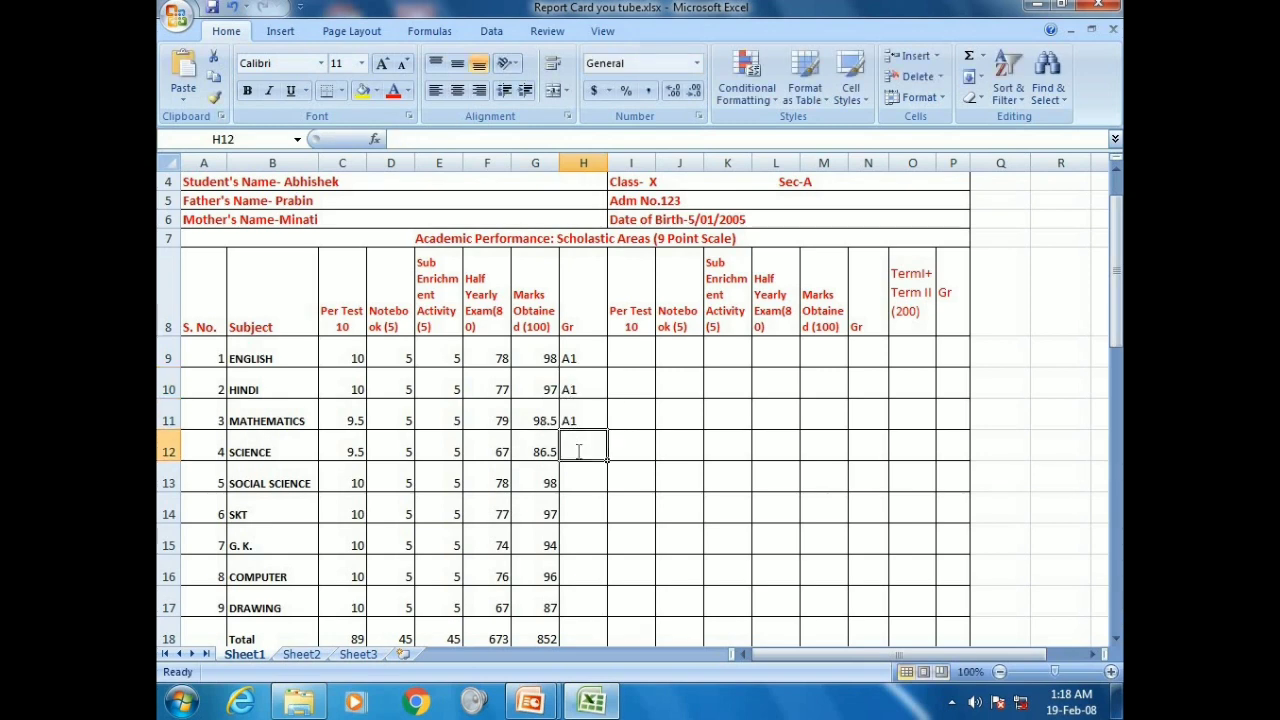
type("A1")
key("BackSpace")
type("2")
left_click(575, 486)
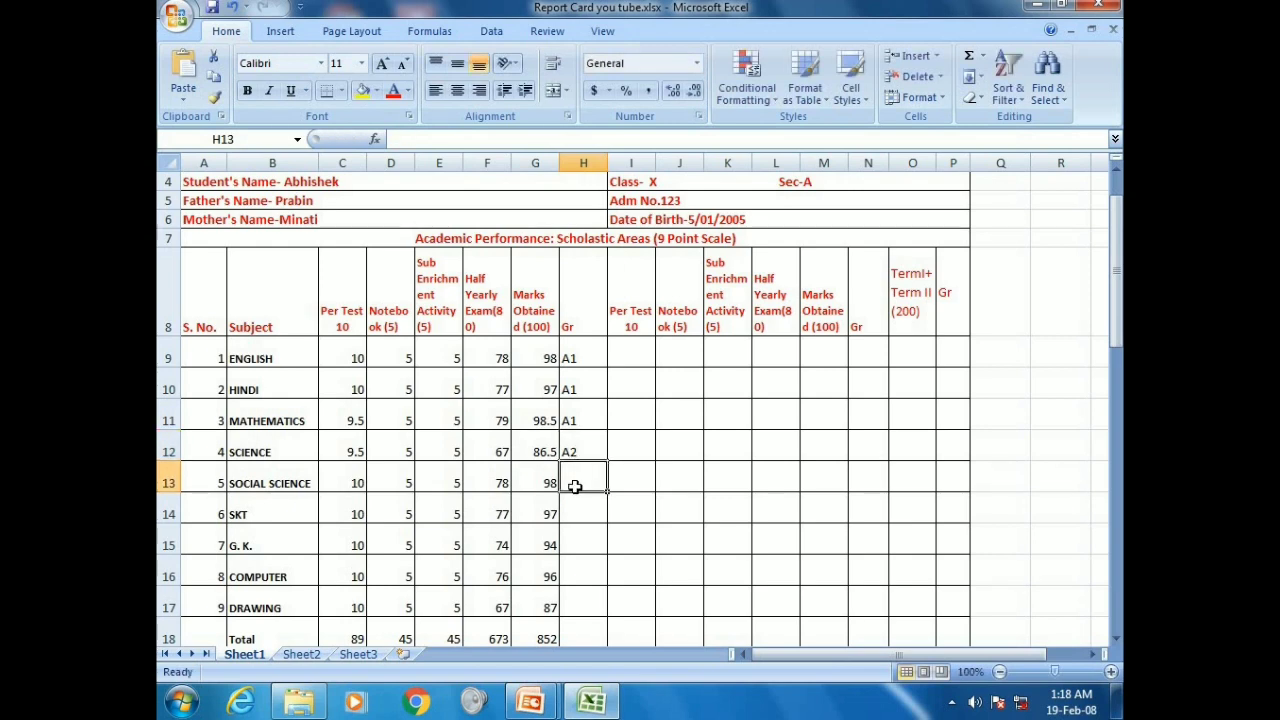
type("A1")
left_click(578, 514)
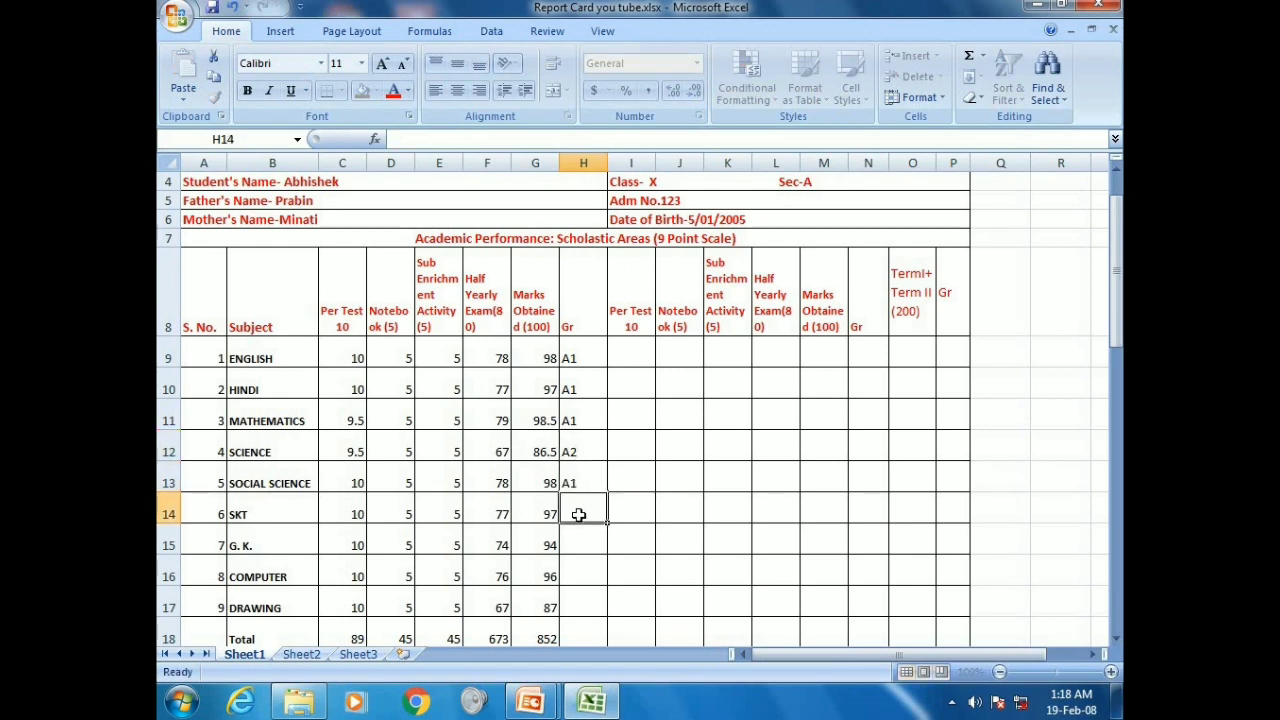
type("A1")
left_click(580, 536)
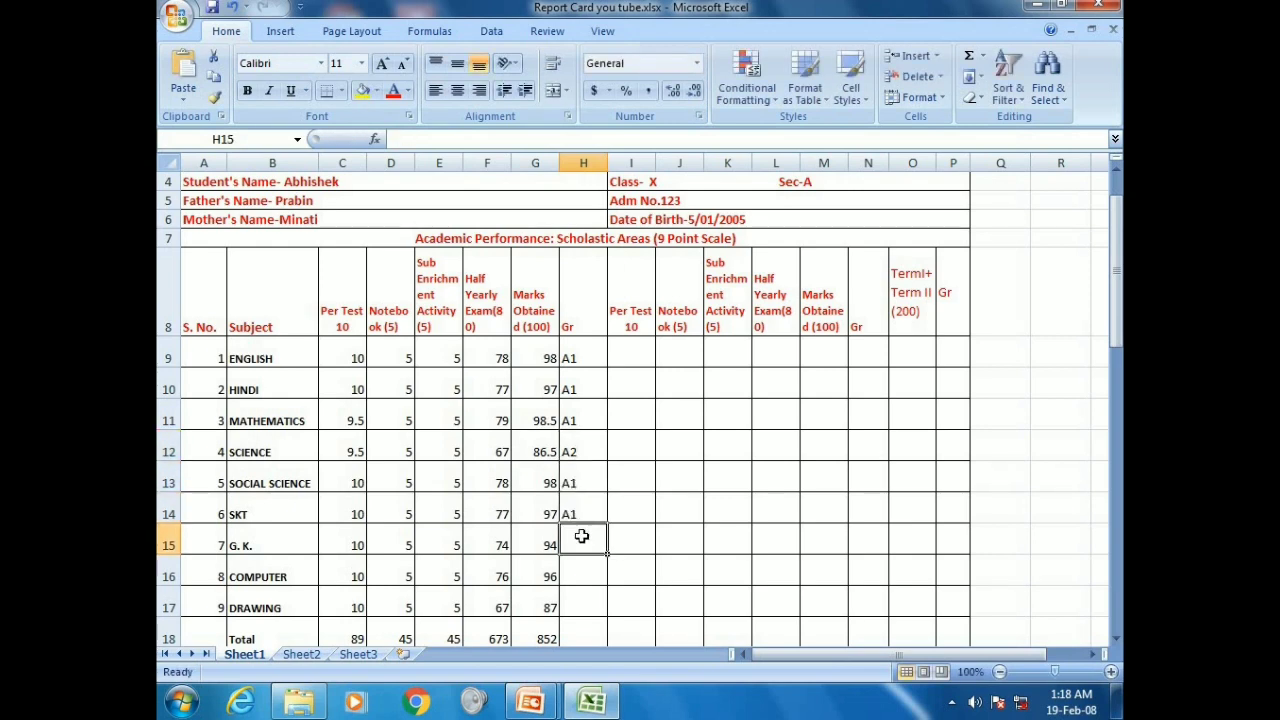
Grade G.K. and Computer A1 and Drawing A2
type("A1")
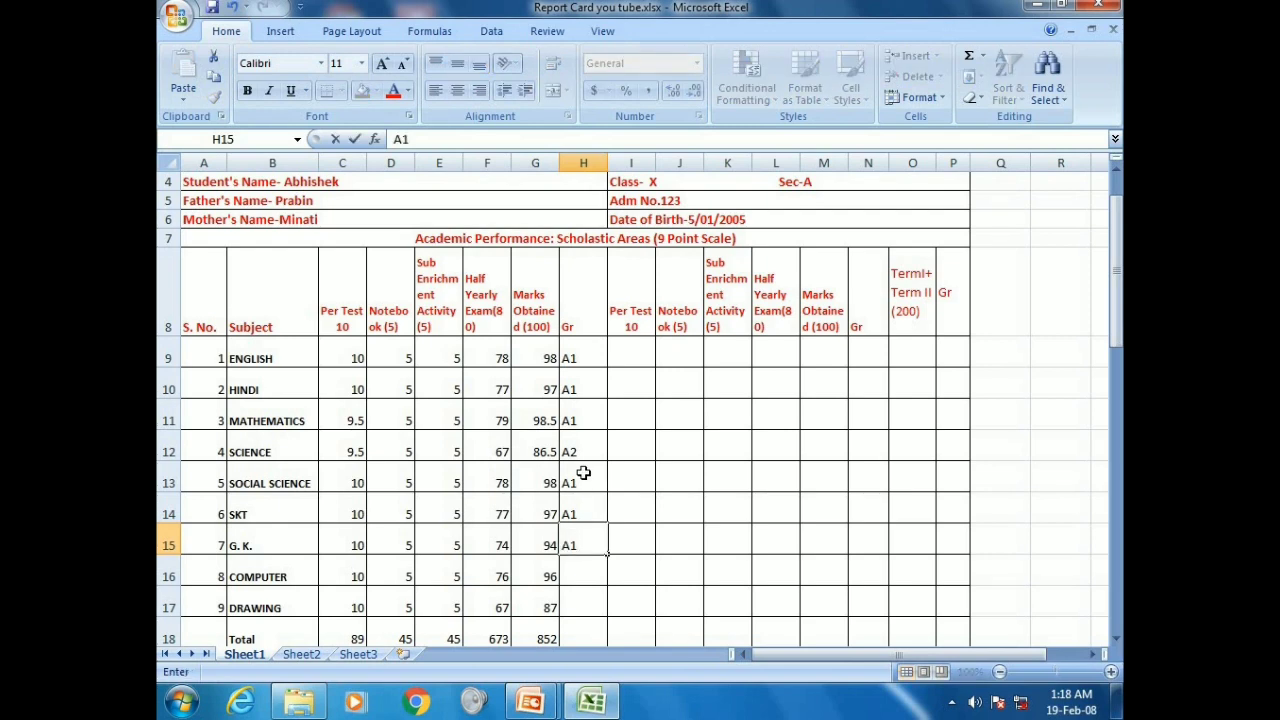
left_click(577, 576)
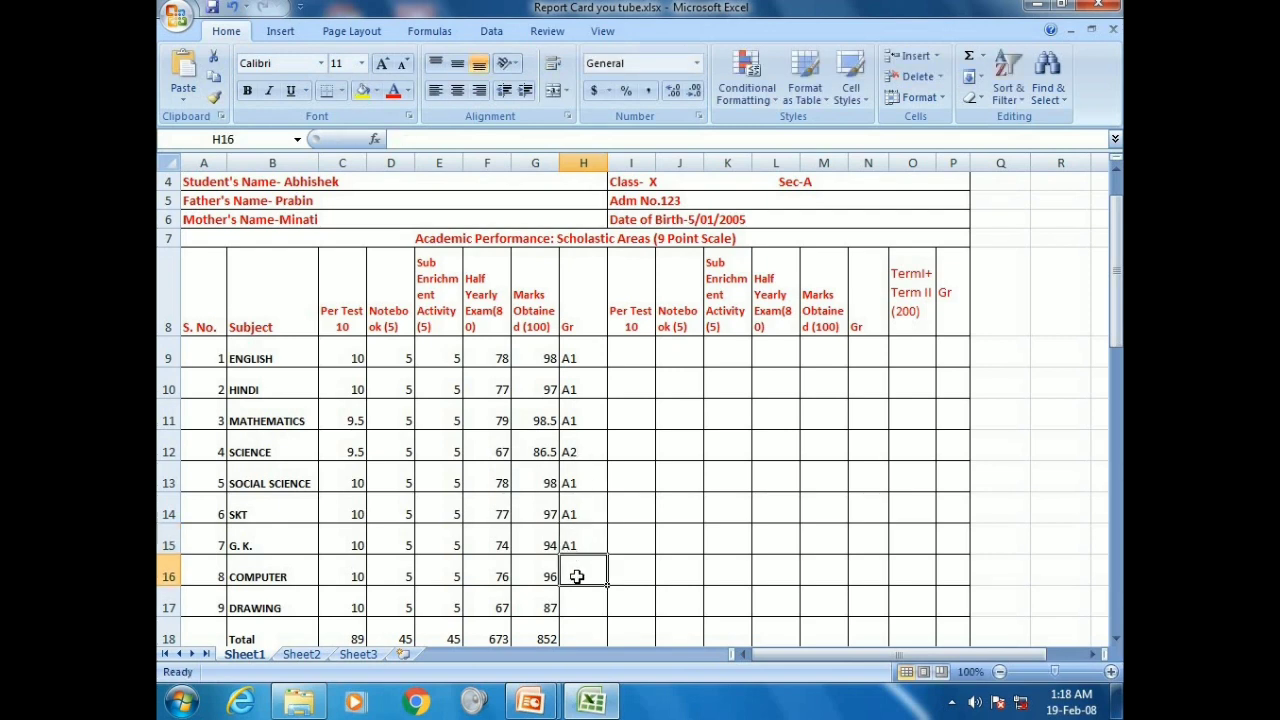
type("A1")
left_click(577, 605)
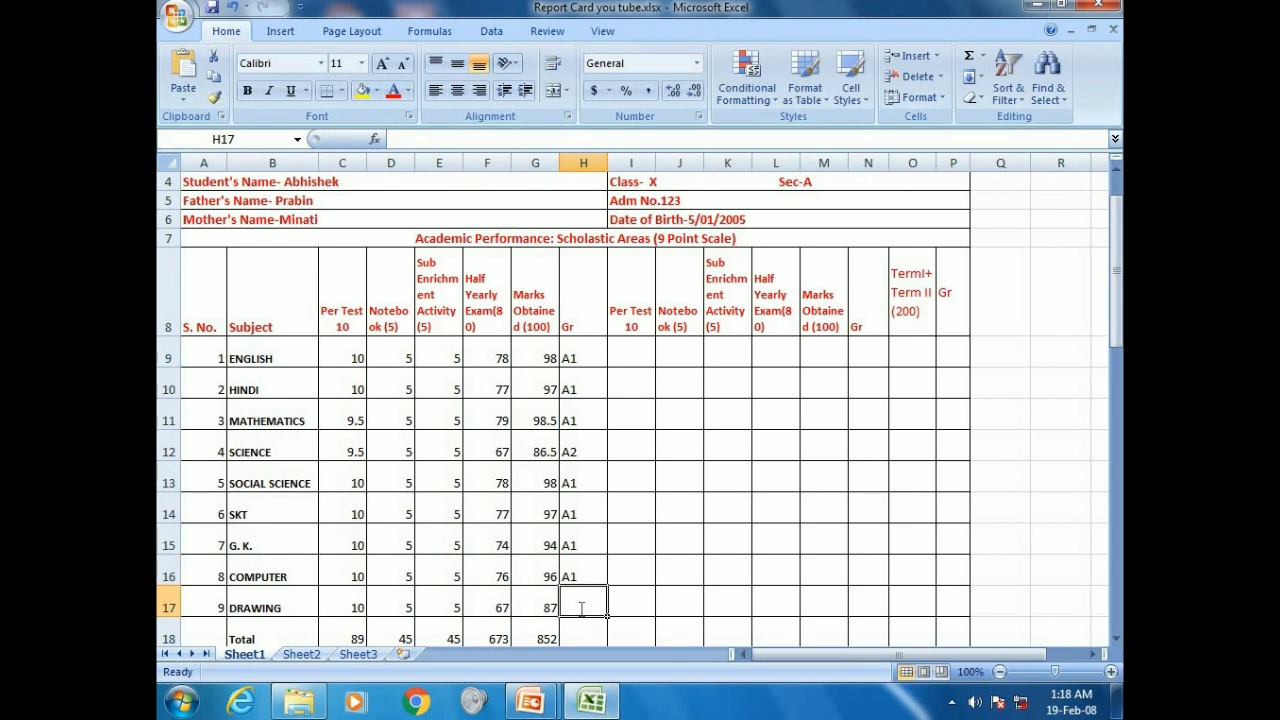
type("A2")
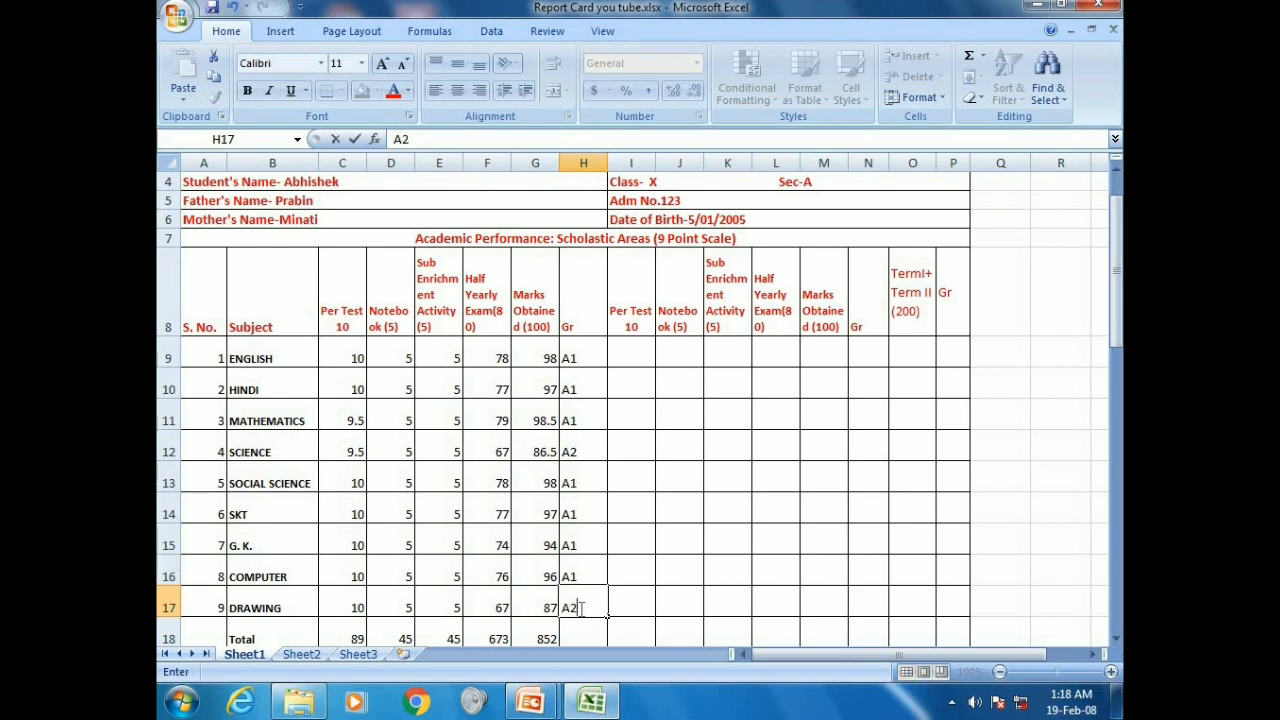
scroll(577, 605, "down", 1)
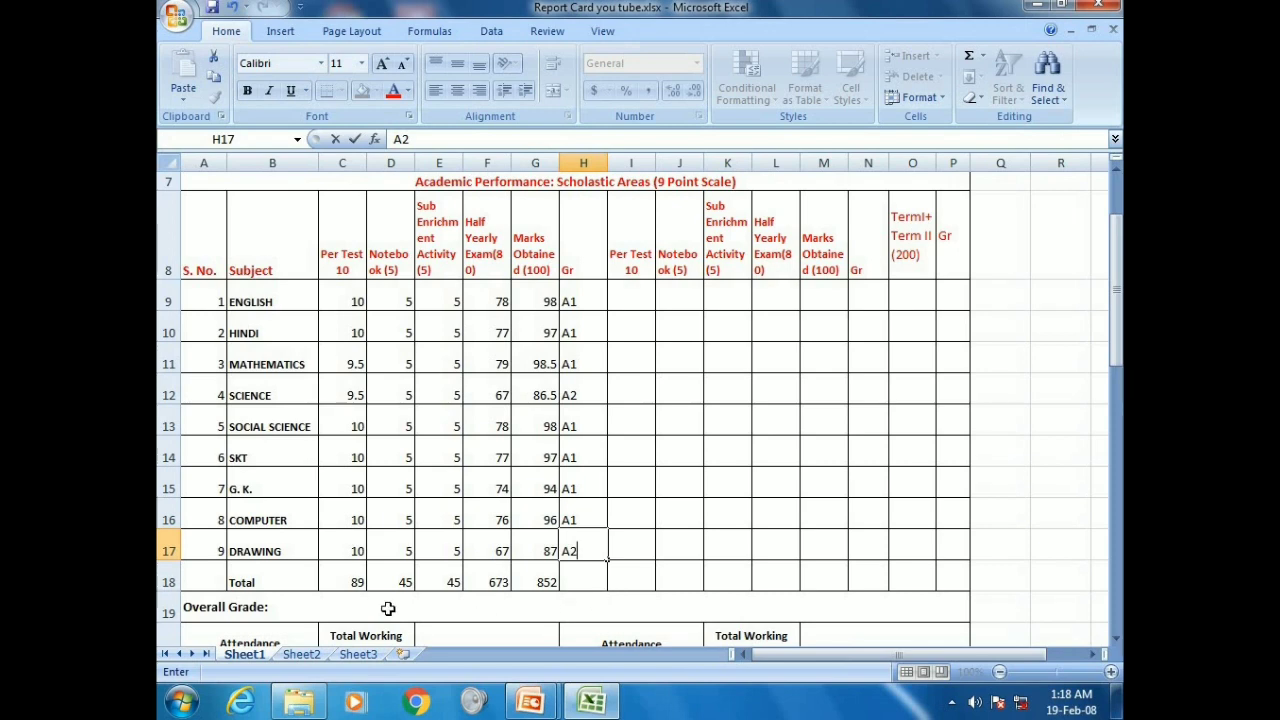
Confirm Drawing's A2 and set the Overall Grade to A1
left_click(545, 580)
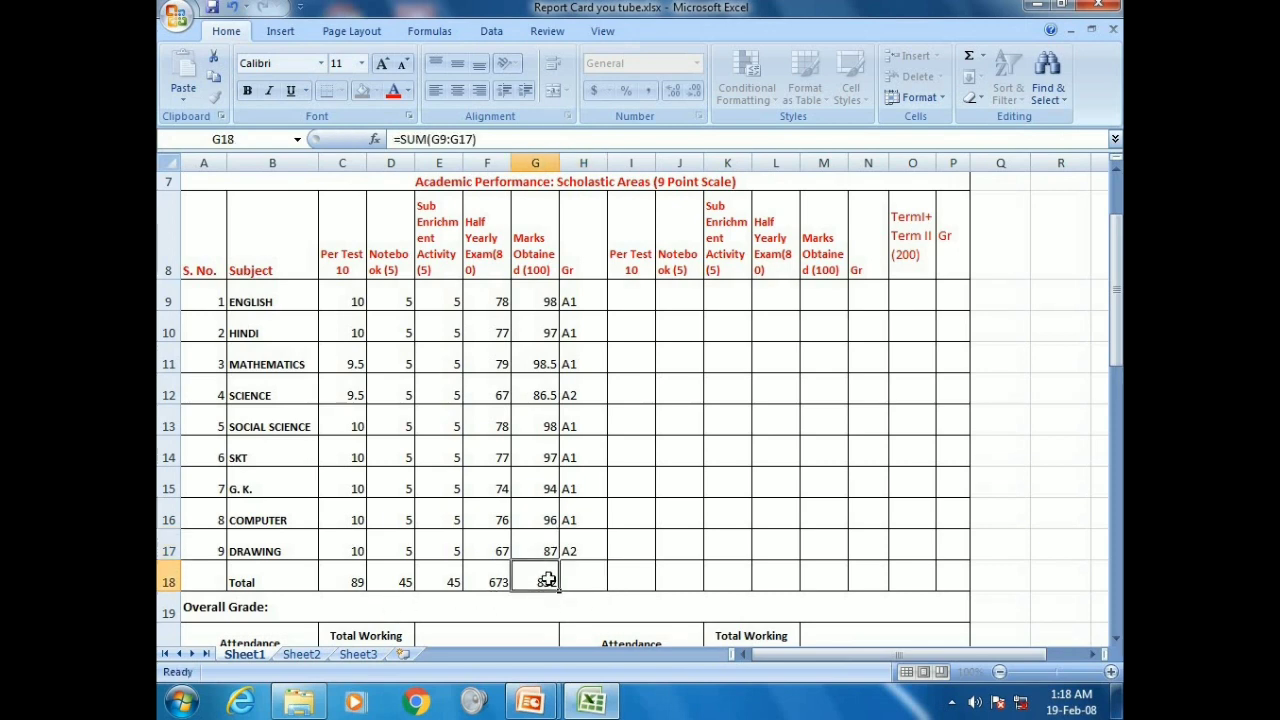
left_click(352, 605)
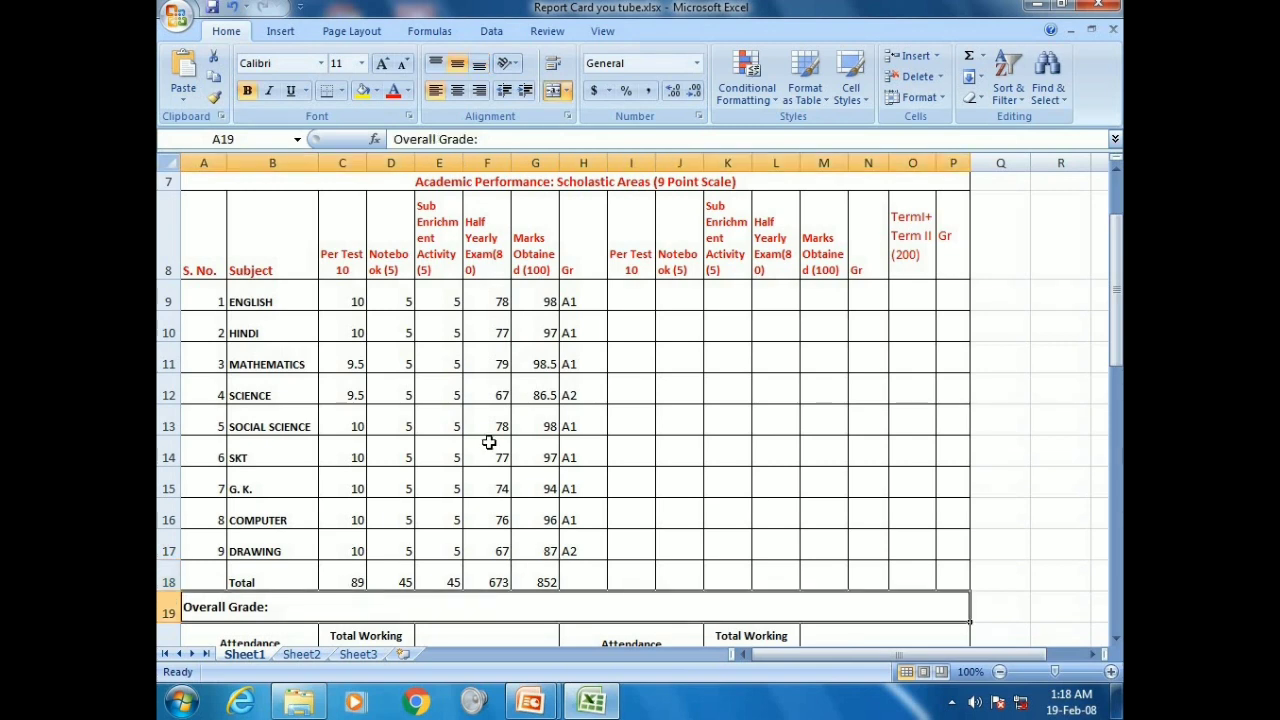
left_click(509, 140)
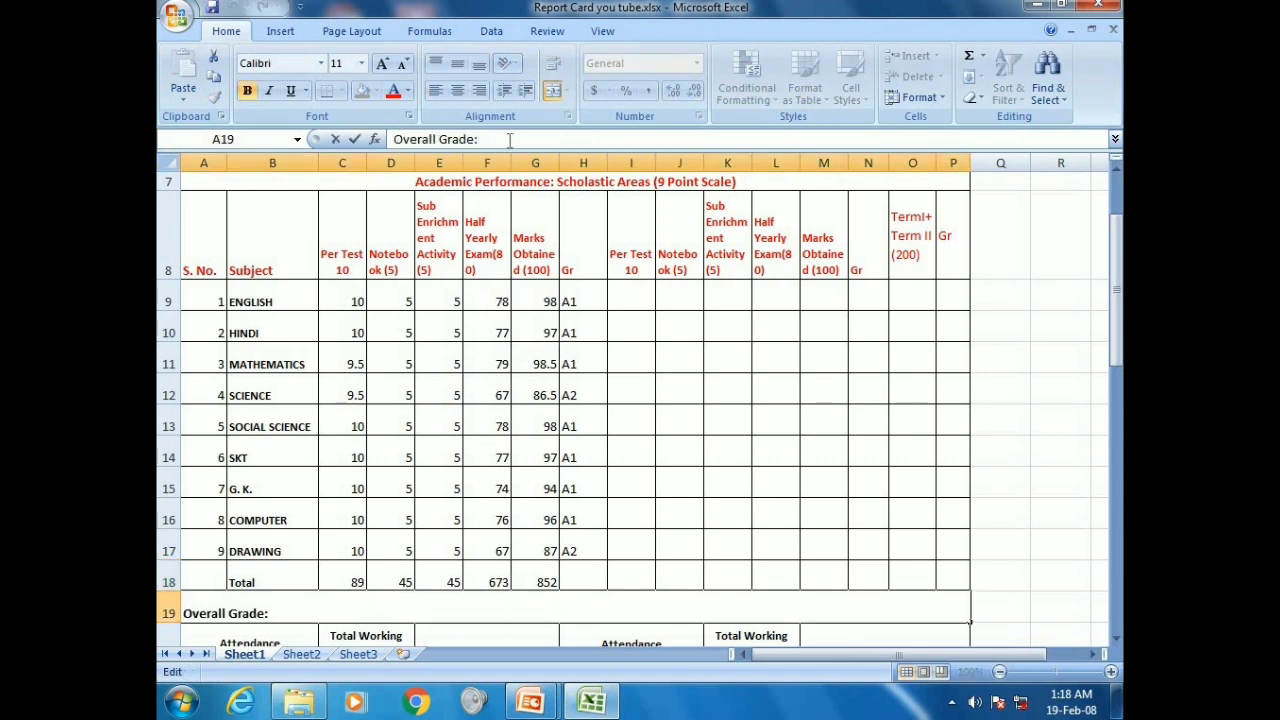
type("A1")
left_click(500, 459)
Enter 300 total working days and the remark 'Very Good. Keep it up.'
scroll(500, 465, "down", 1)
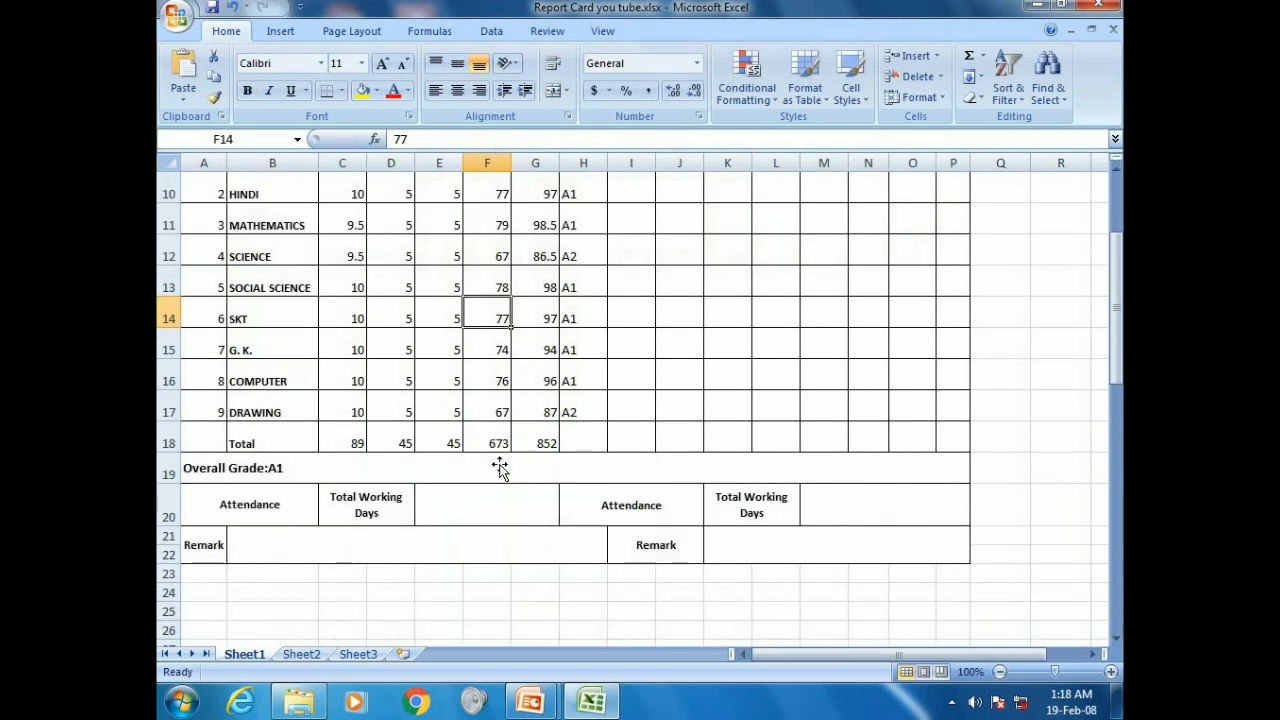
left_click(474, 502)
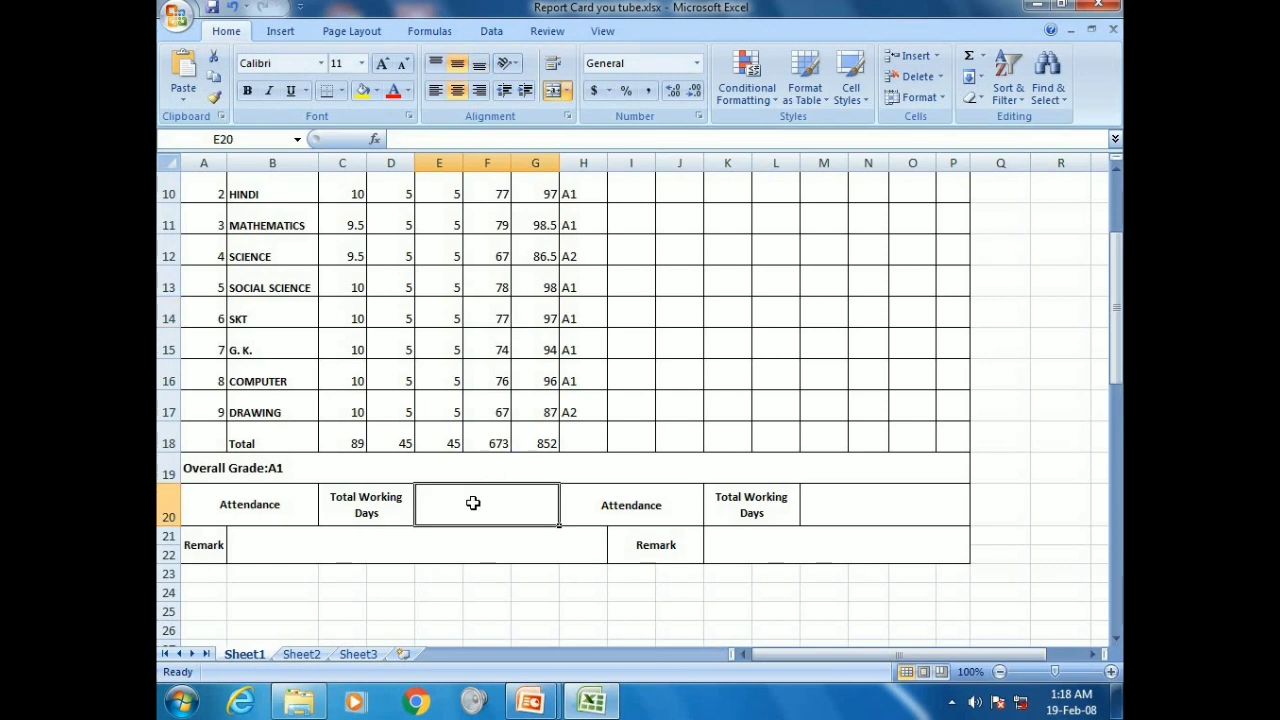
type("300")
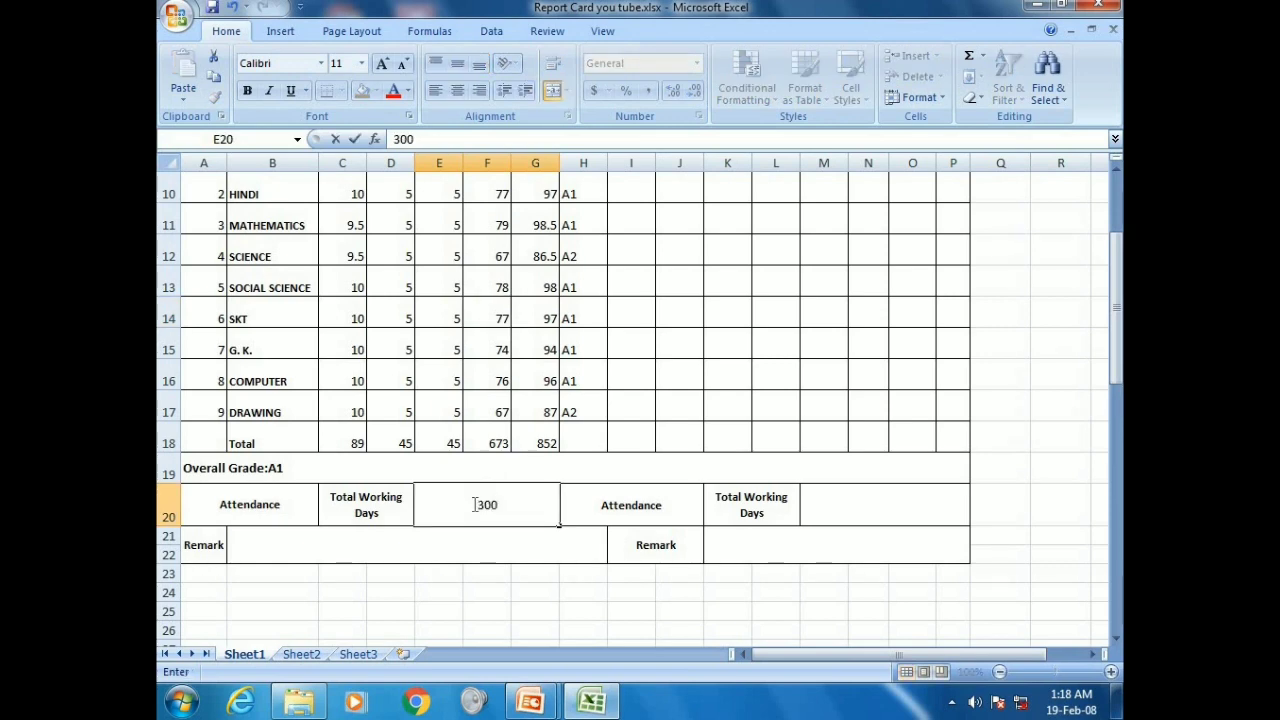
left_click(436, 552)
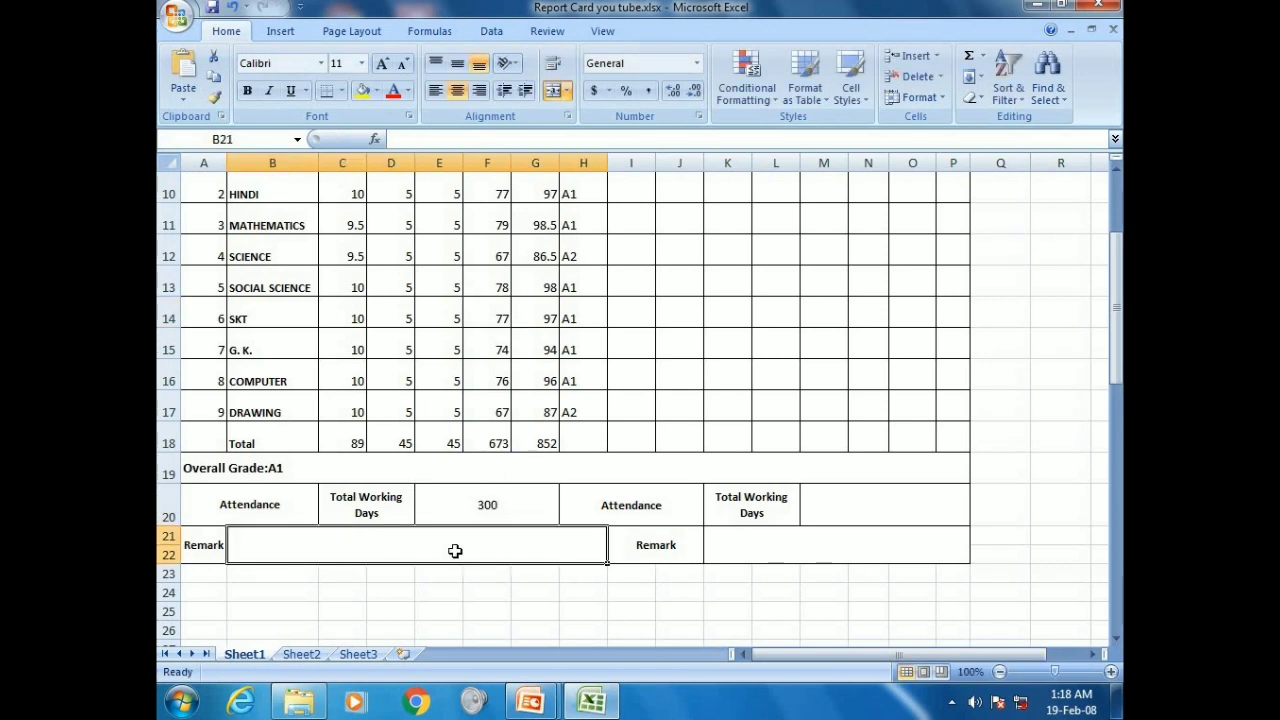
type("Very ")
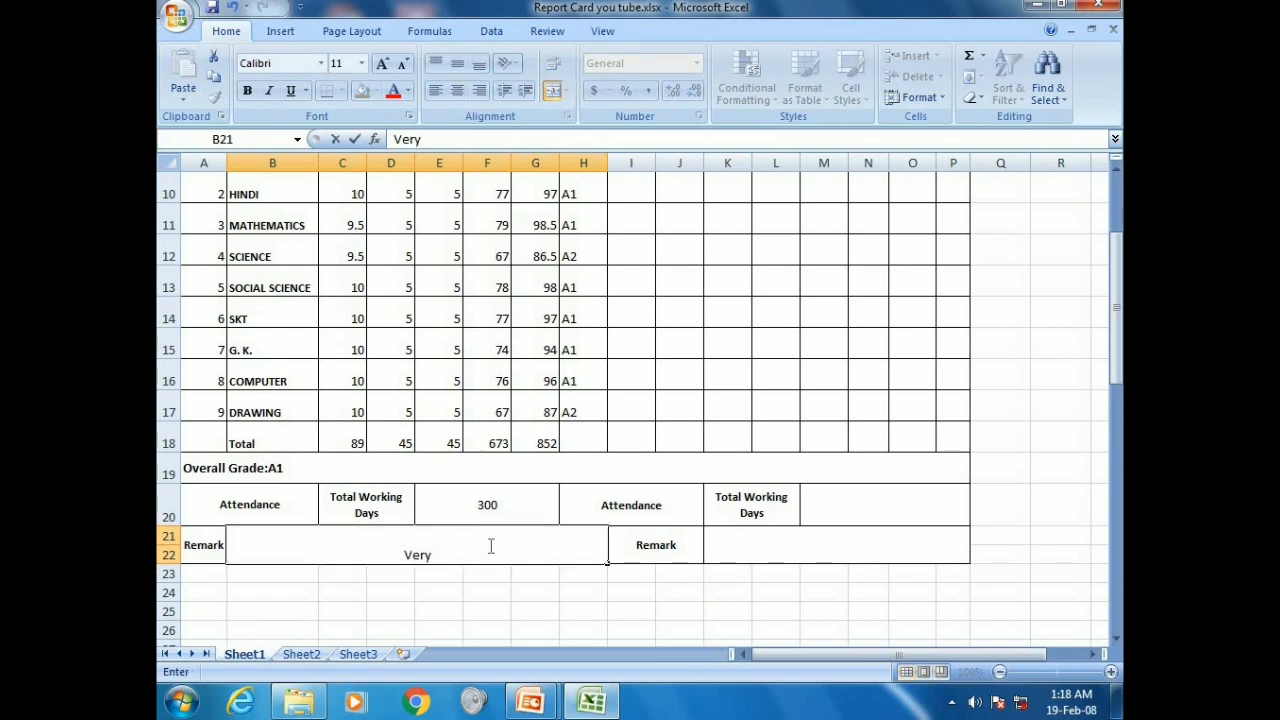
type("Good.")
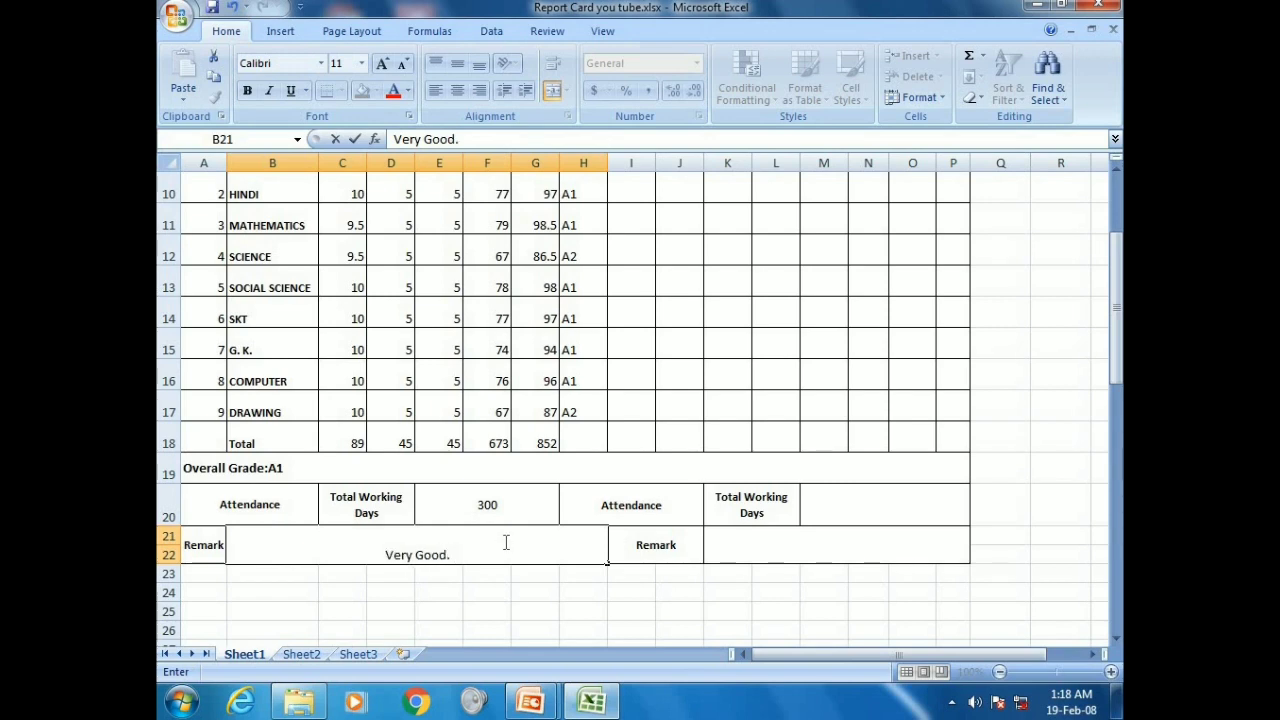
type(" Keep")
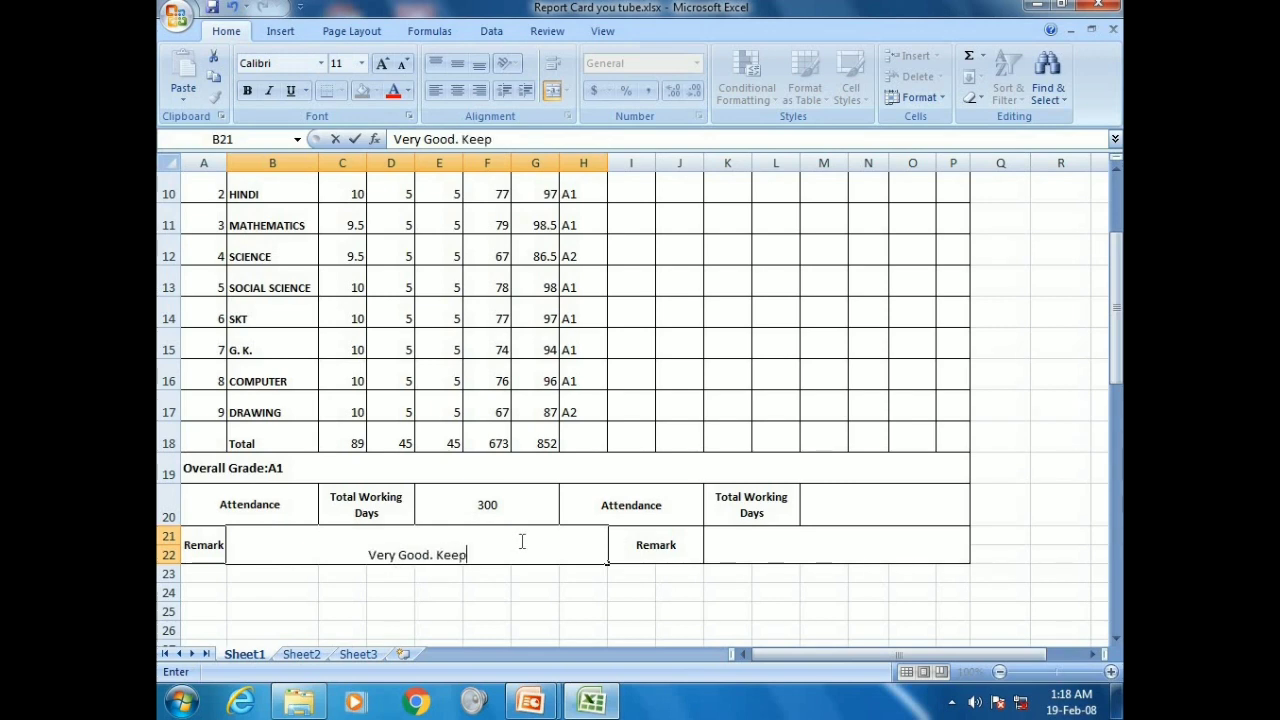
type(" it up")
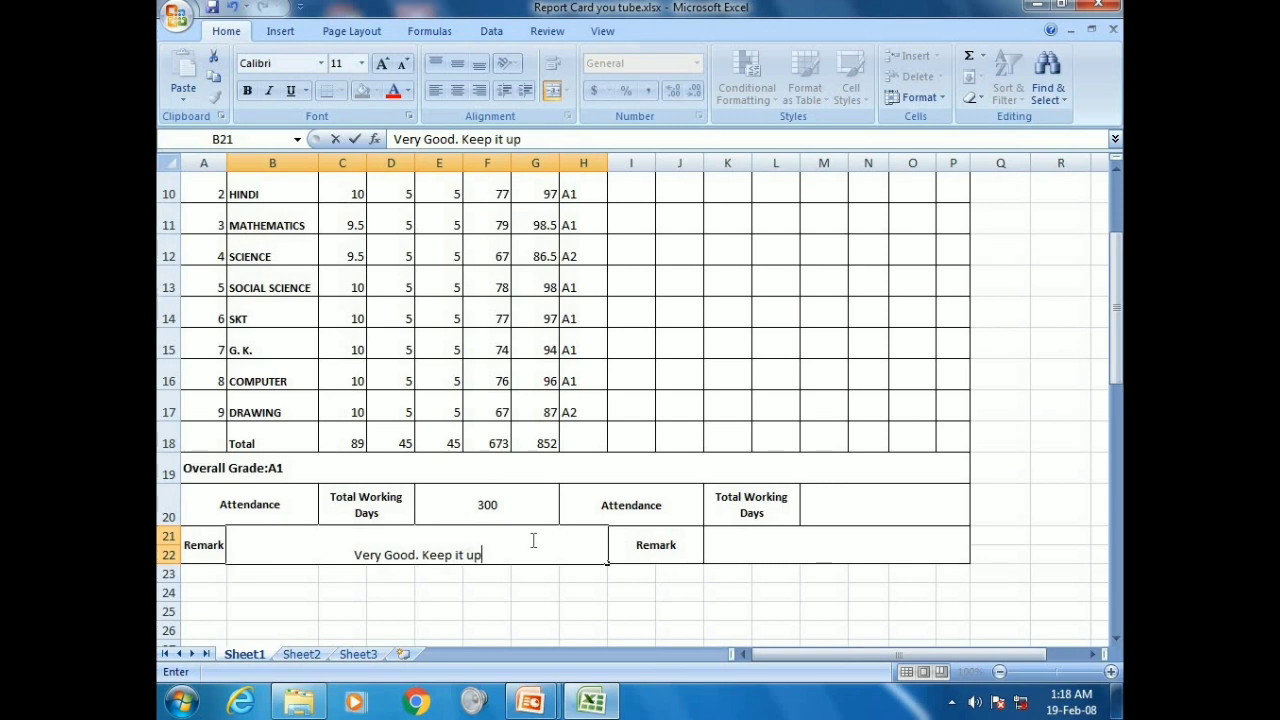
type(".")
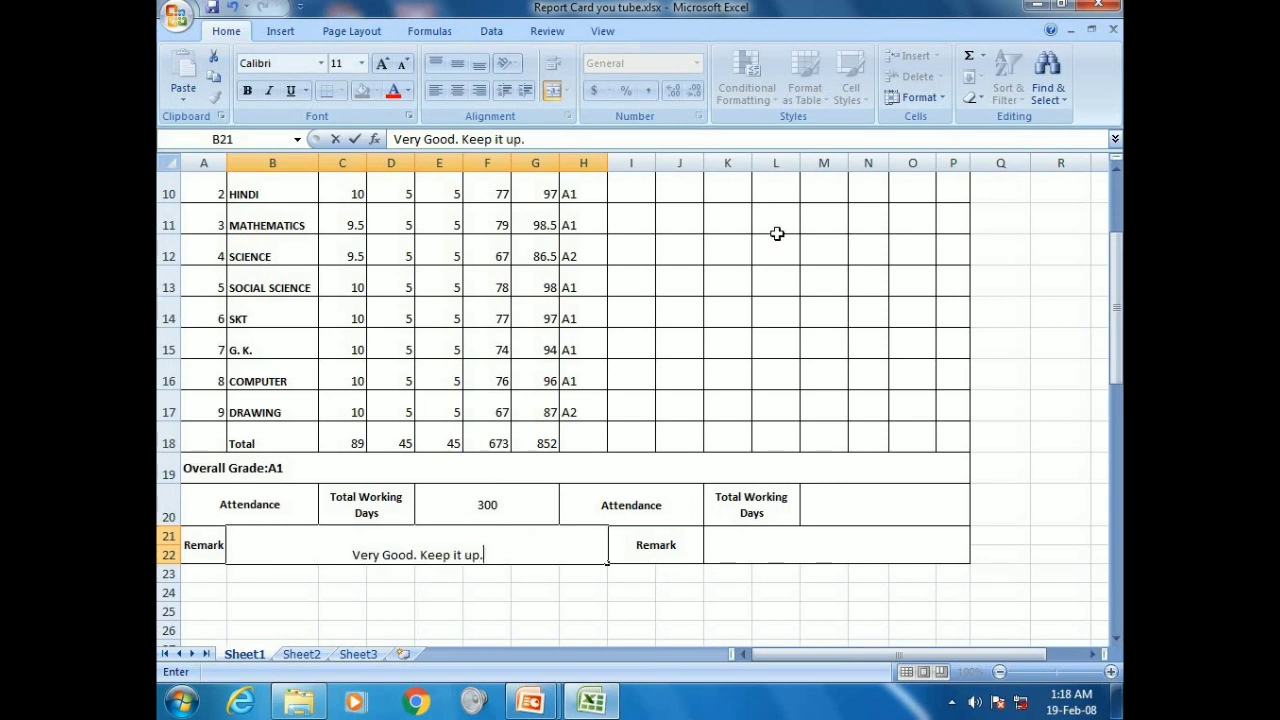
scroll(631, 343, "up", 2)
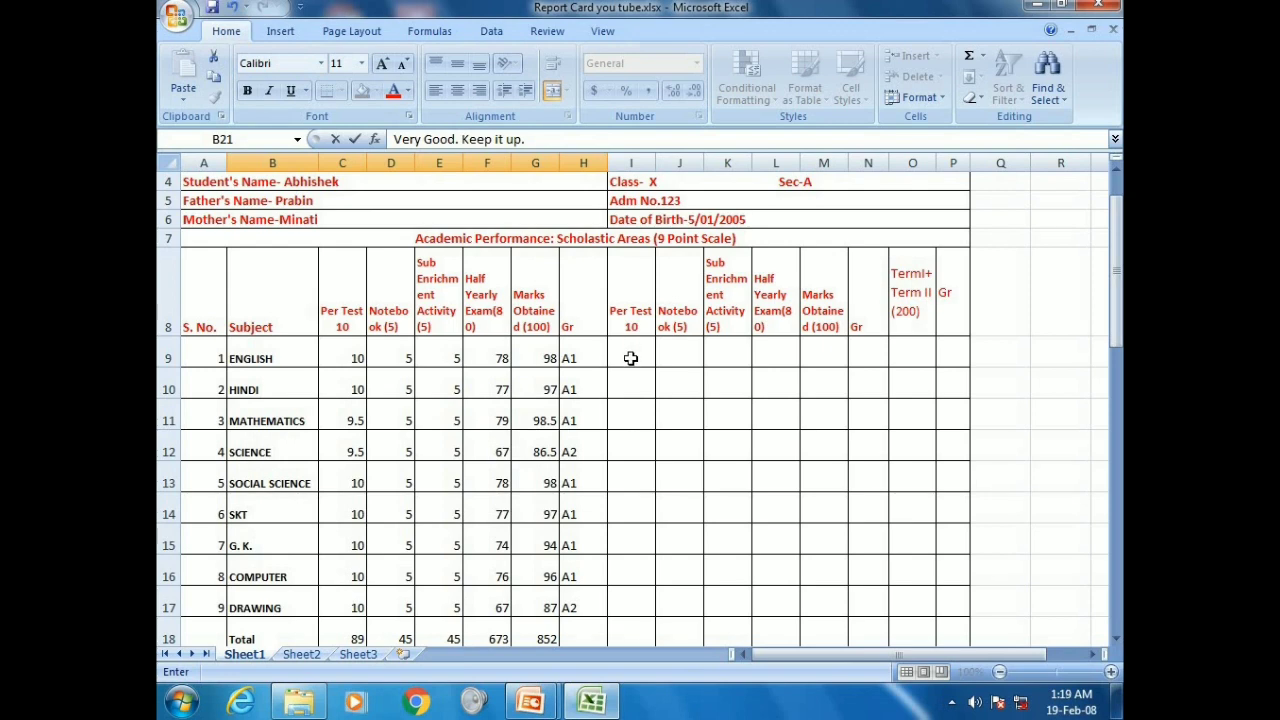
Copy the Term I block C9:H18 and paste it into the Term II columns starting at I9
left_click(345, 353)
left_click_drag(345, 353, 577, 469)
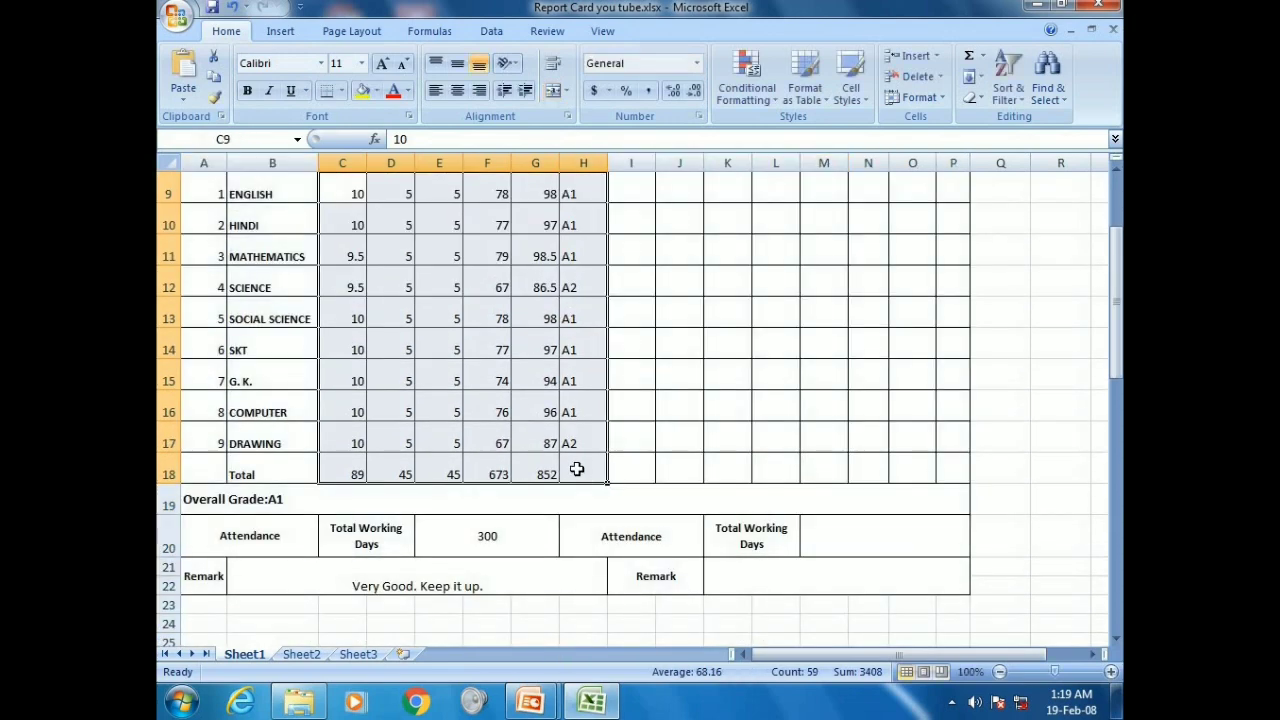
key("ctrl+c")
scroll(577, 469, "up", 3)
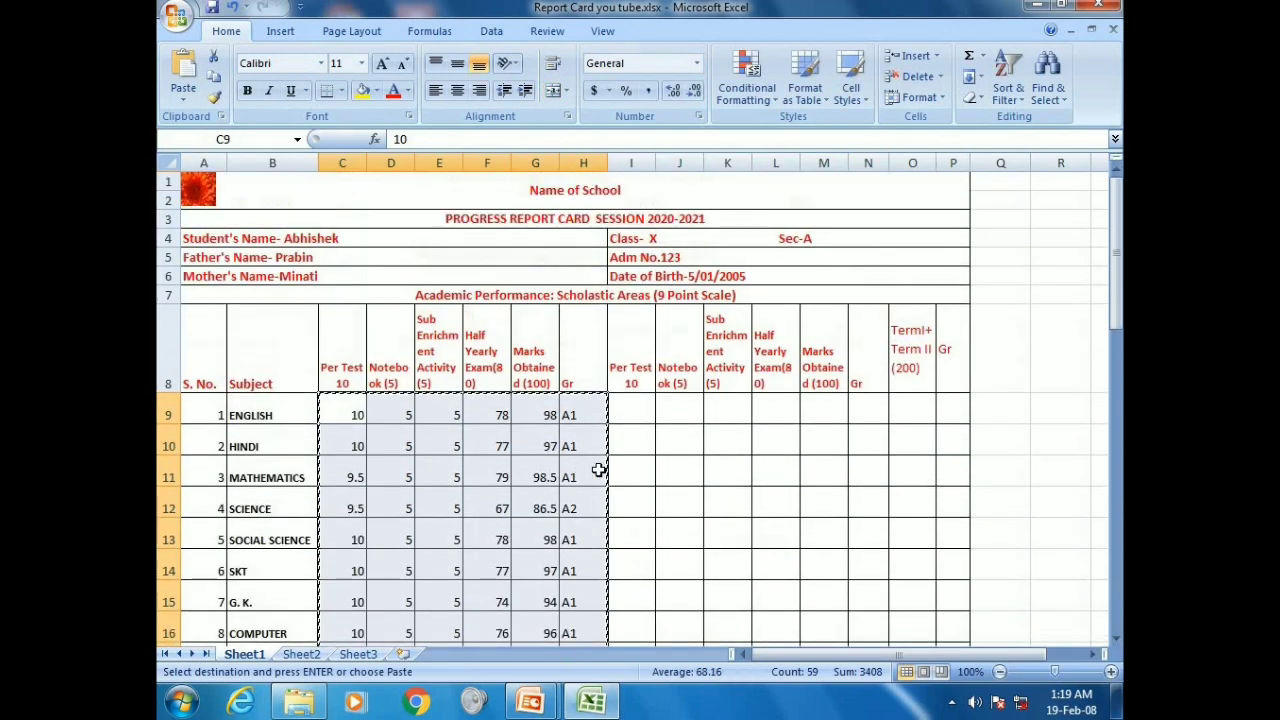
left_click(626, 415)
key("ctrl+v")
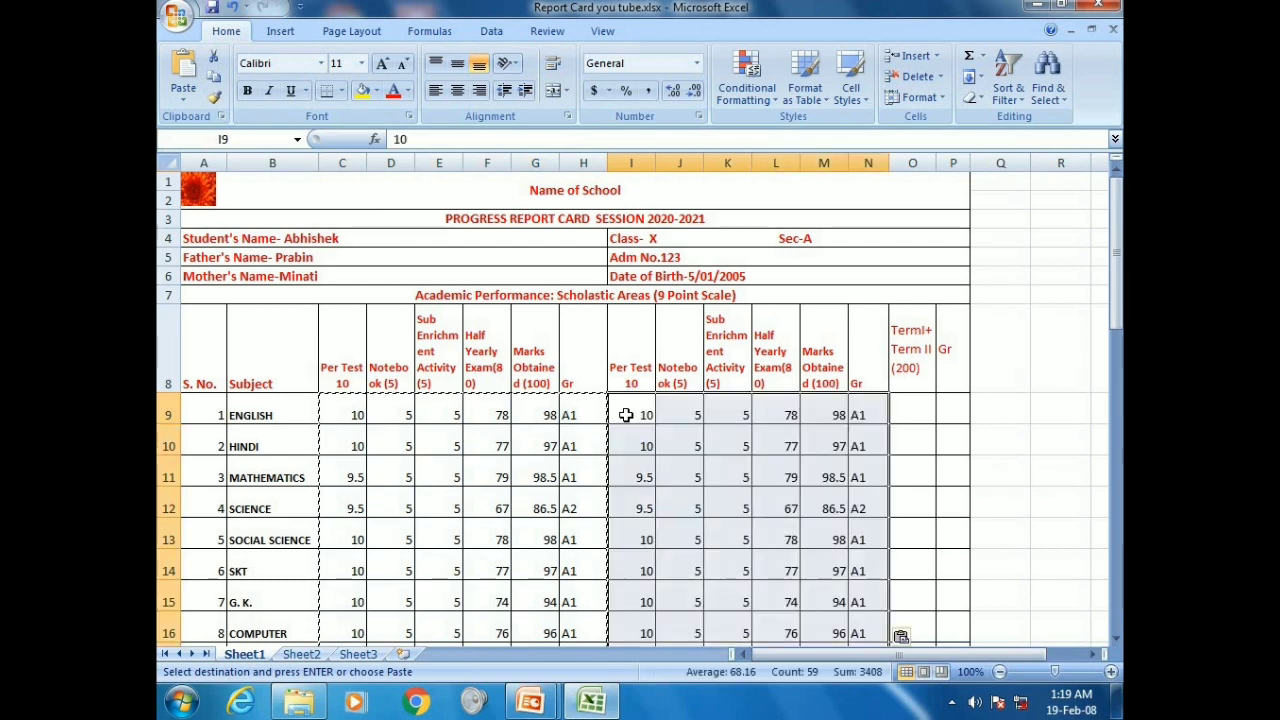
left_click(690, 437)
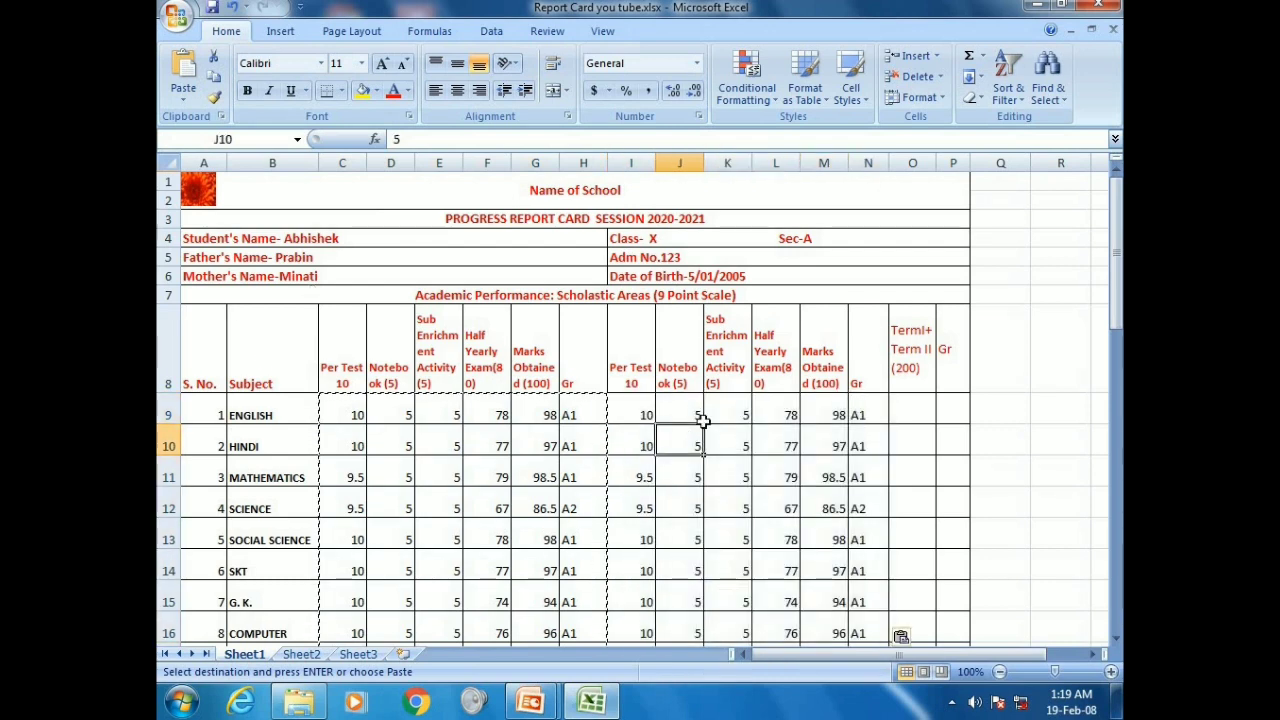
left_click(838, 413)
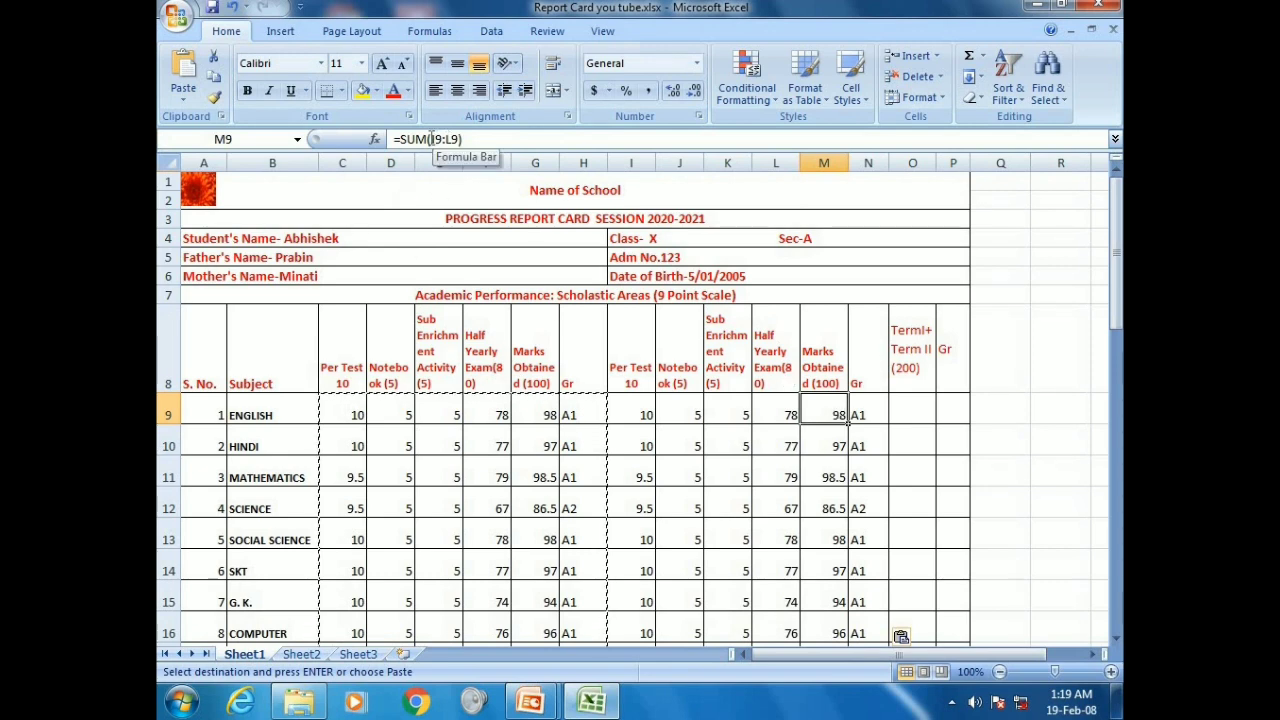
Put =SUM(I9:L9) in M9 and fill it down to M17 for all nine subjects
double_click(438, 139)
left_click_drag(452, 138, 458, 139)
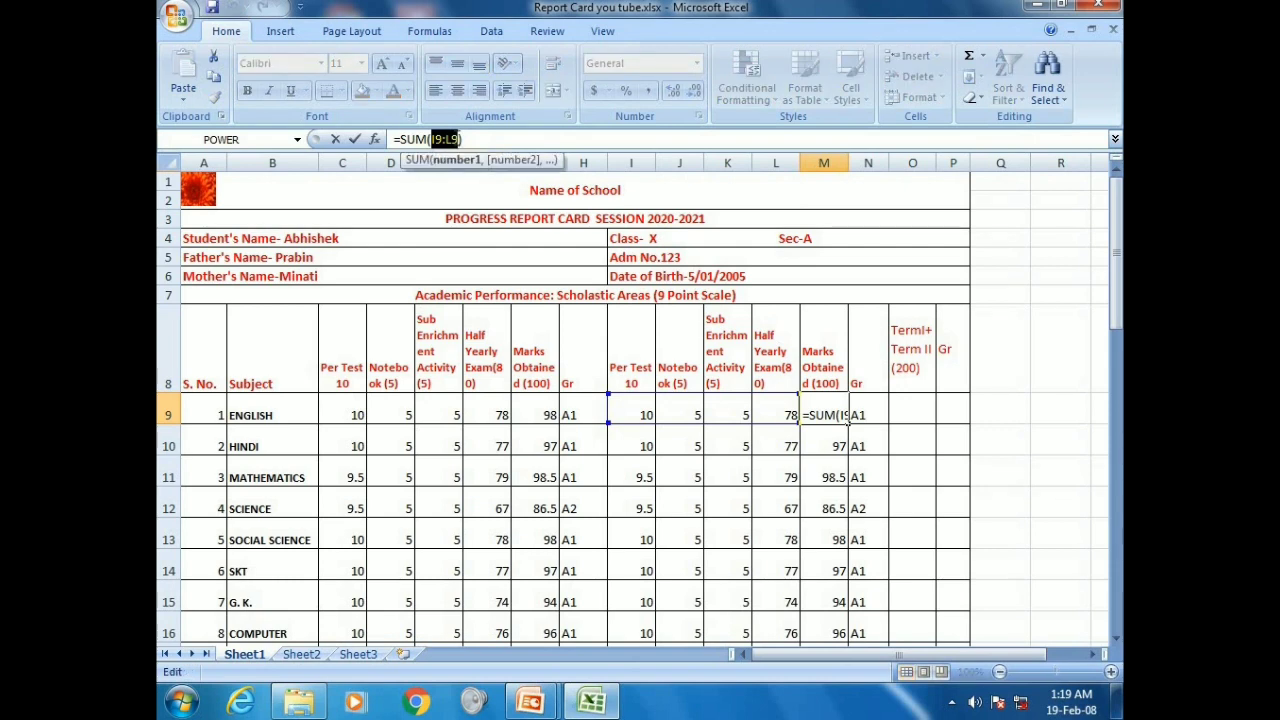
key("BackSpace")
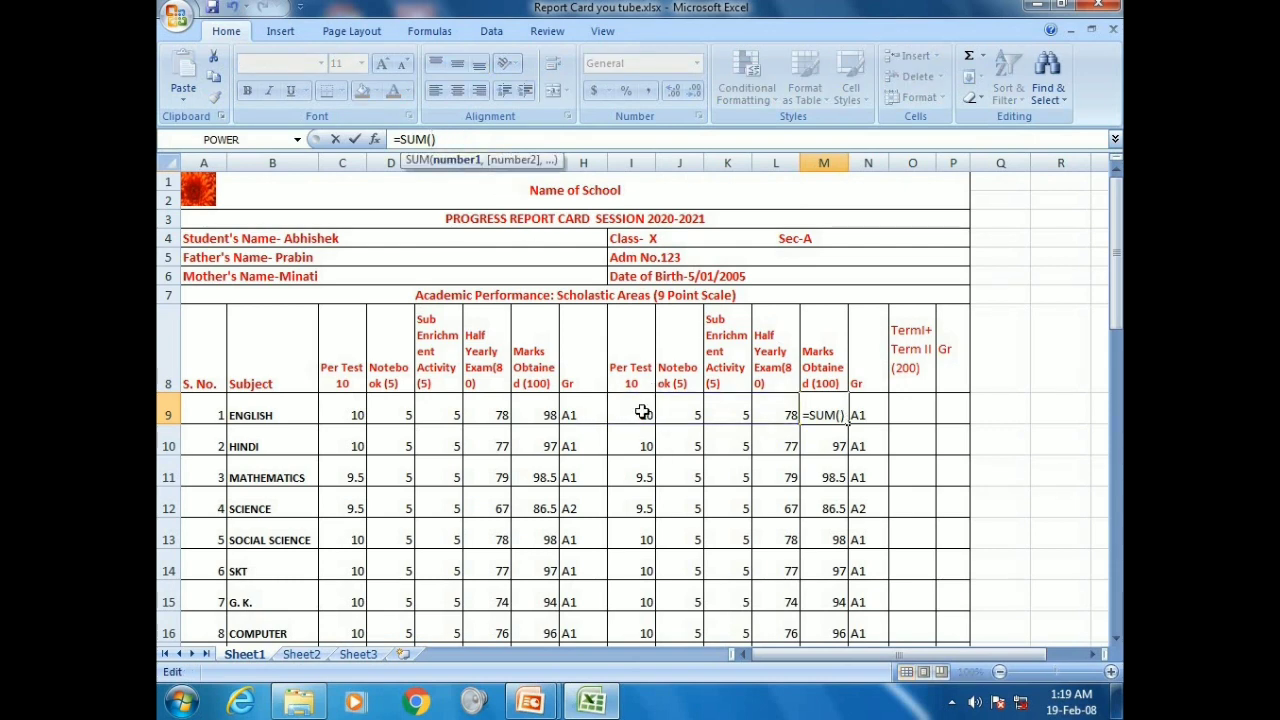
left_click(643, 413)
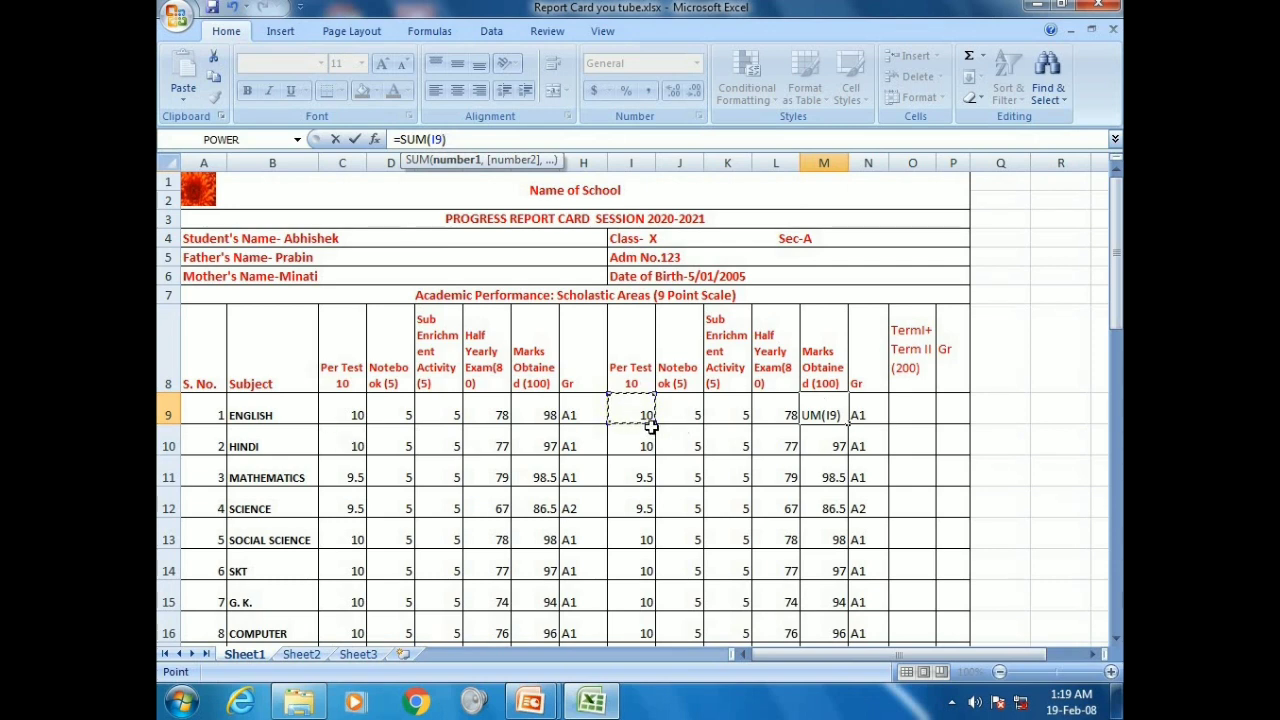
key("shift+Right")
key("shift+Right")
key("shift+Right")
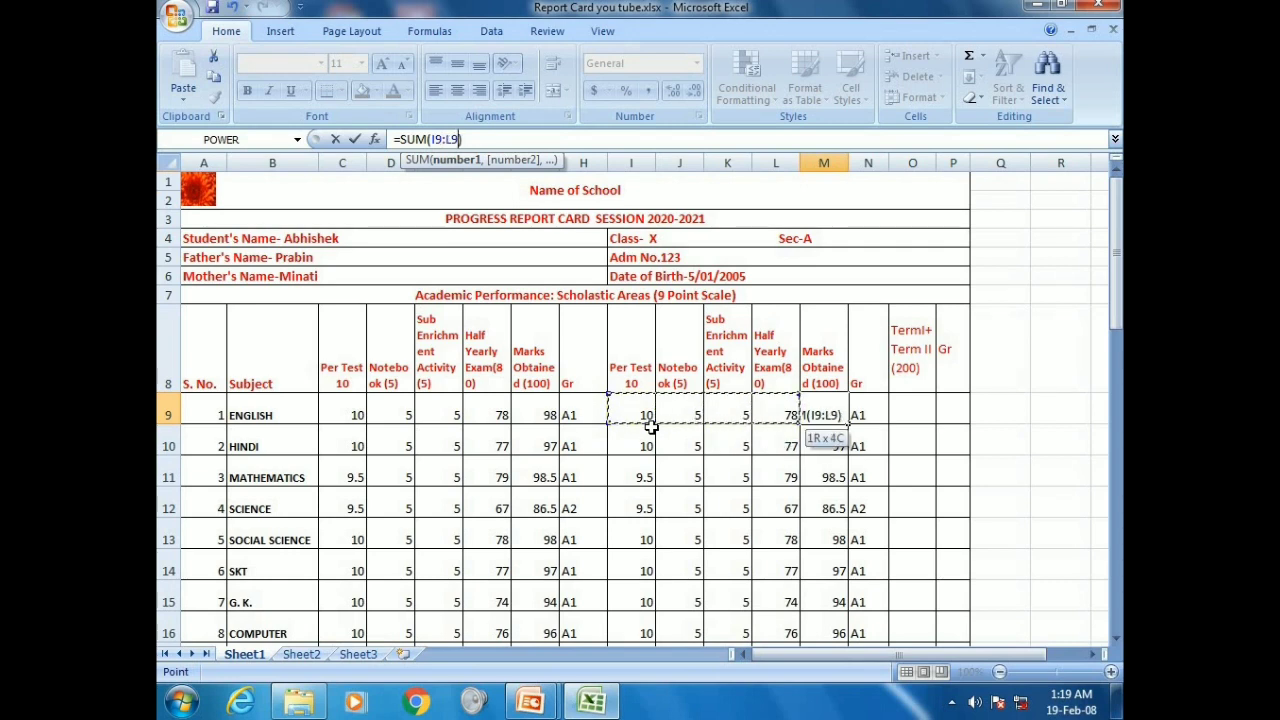
key("Return")
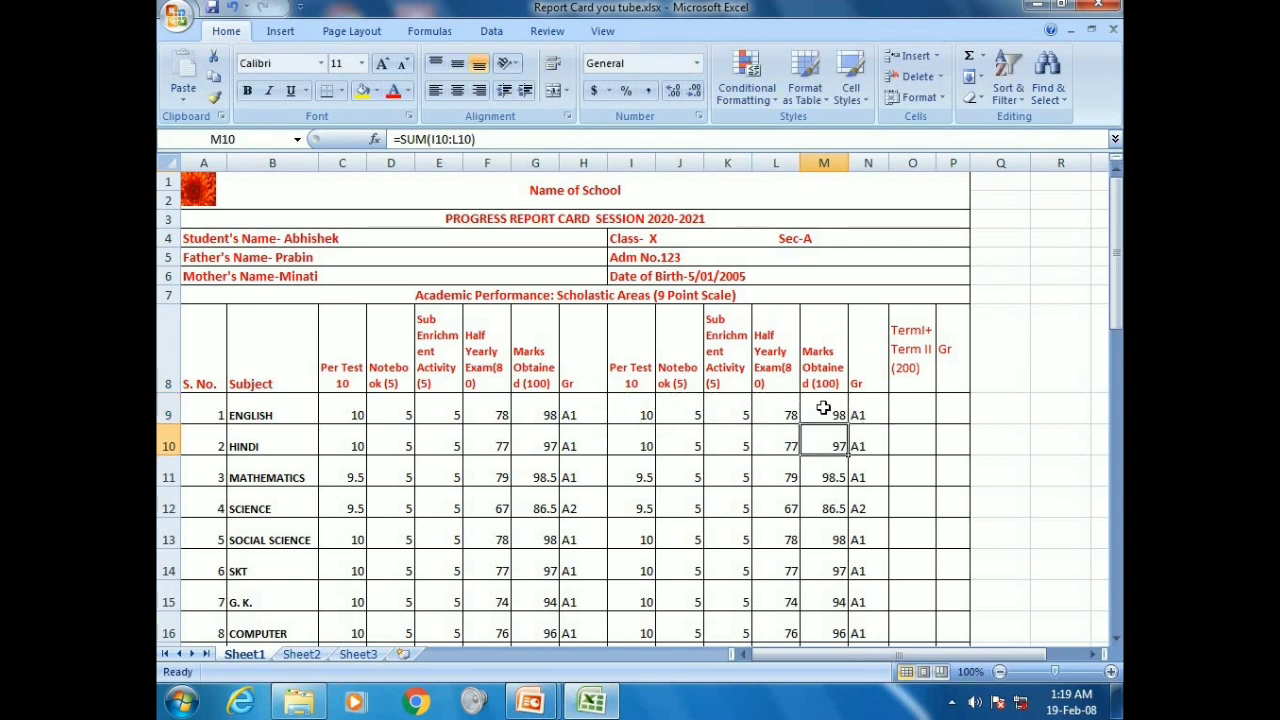
left_click(826, 410)
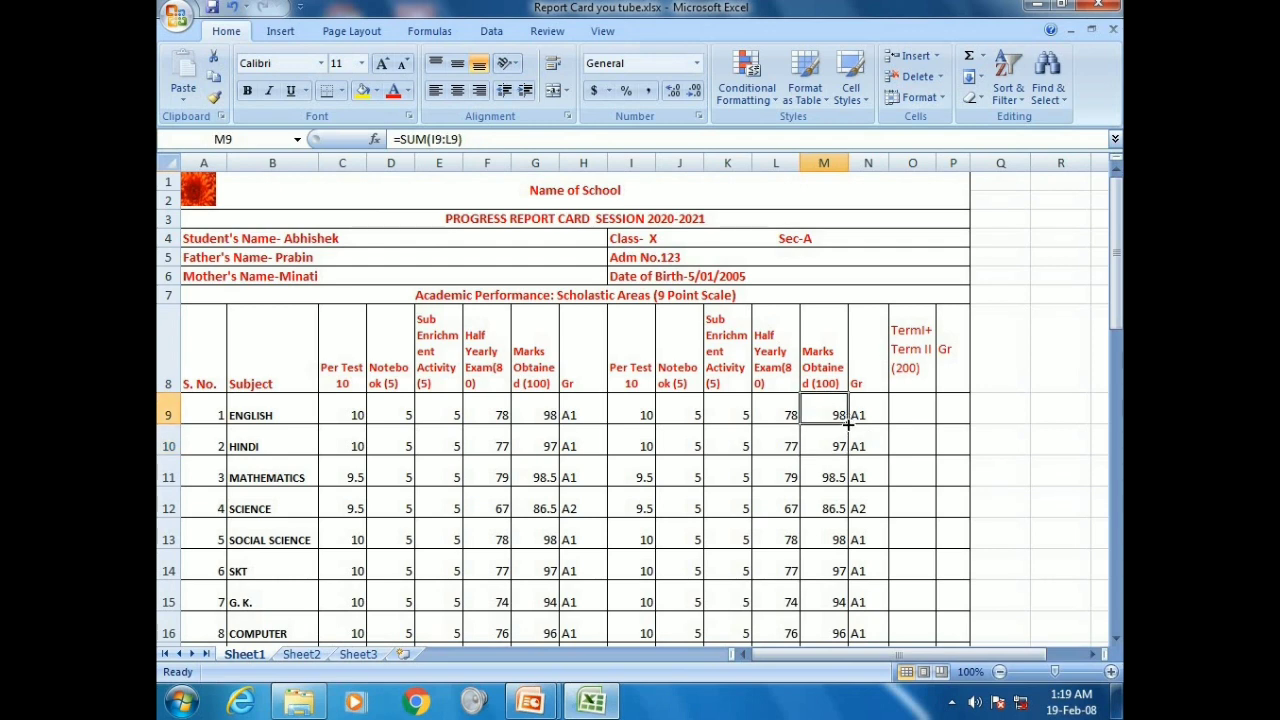
left_click_drag(848, 423, 826, 540)
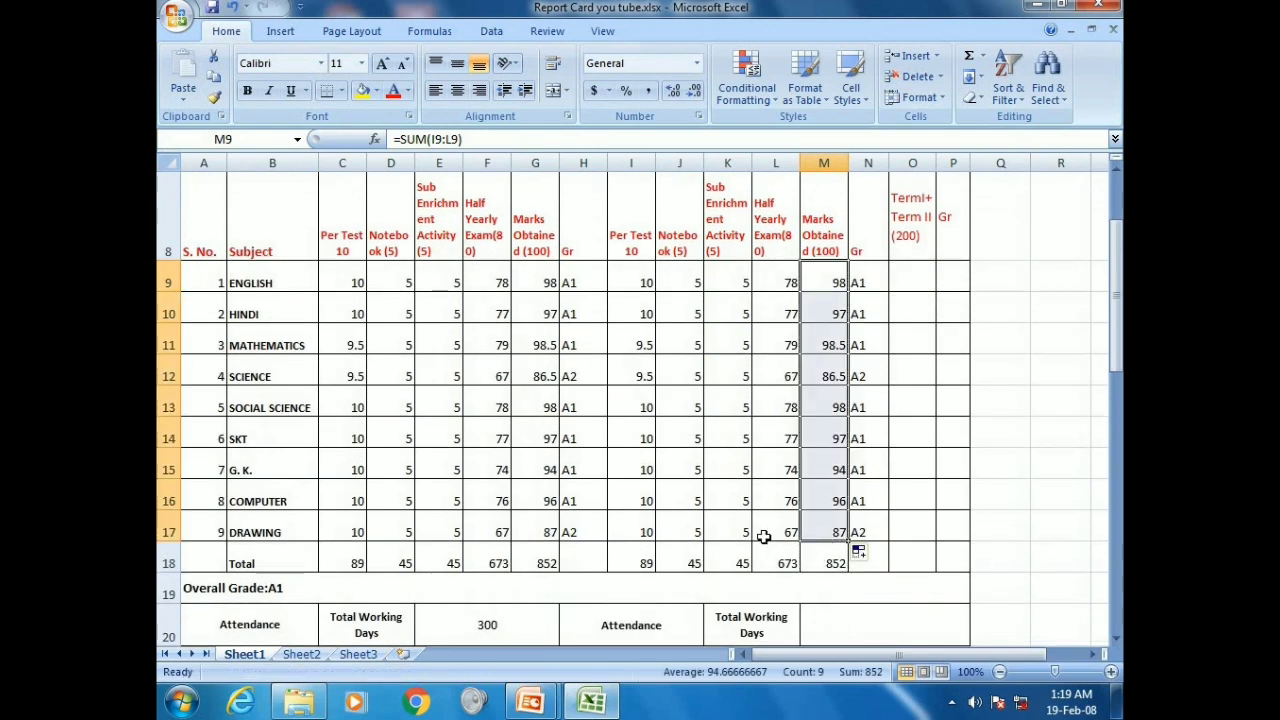
Select O9, the first Term I+II total cell
left_click(923, 273)
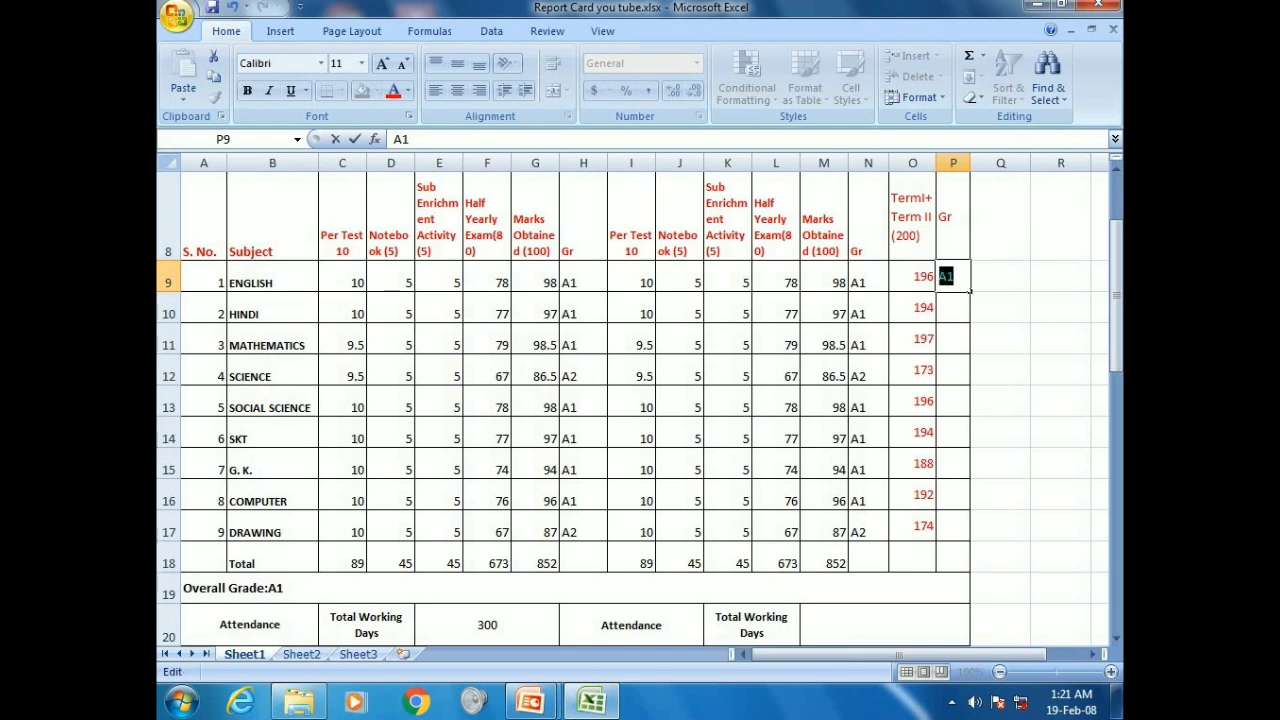
Set P9's font colour to Automatic, confirm English's A1 and fill it down to Drawing
left_click(406, 91)
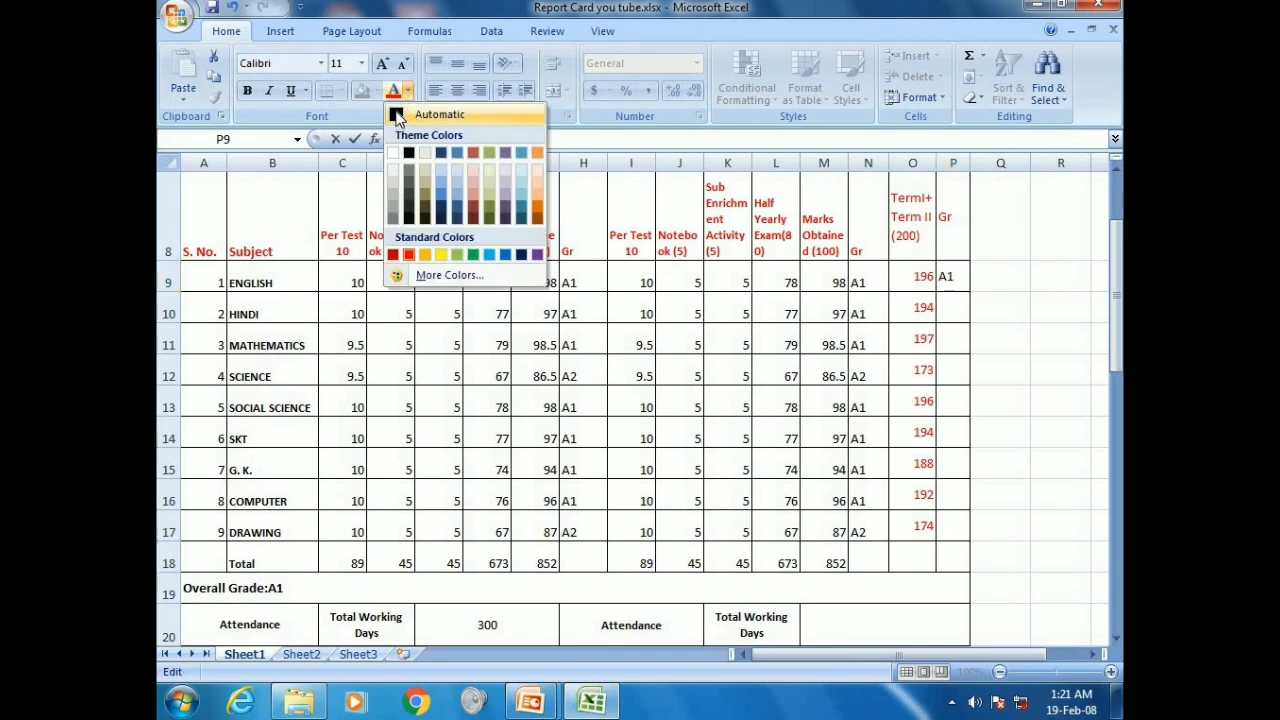
left_click(400, 114)
key("Return")
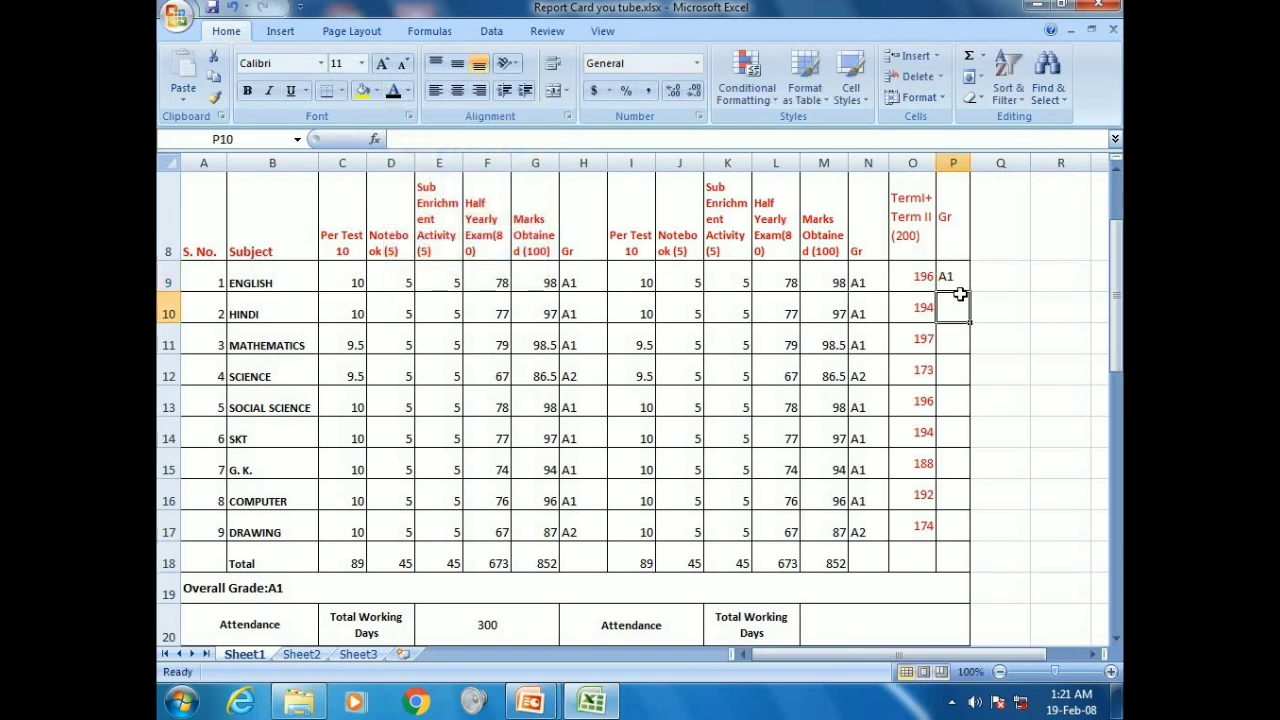
left_click(960, 283)
left_click_drag(968, 291, 980, 529)
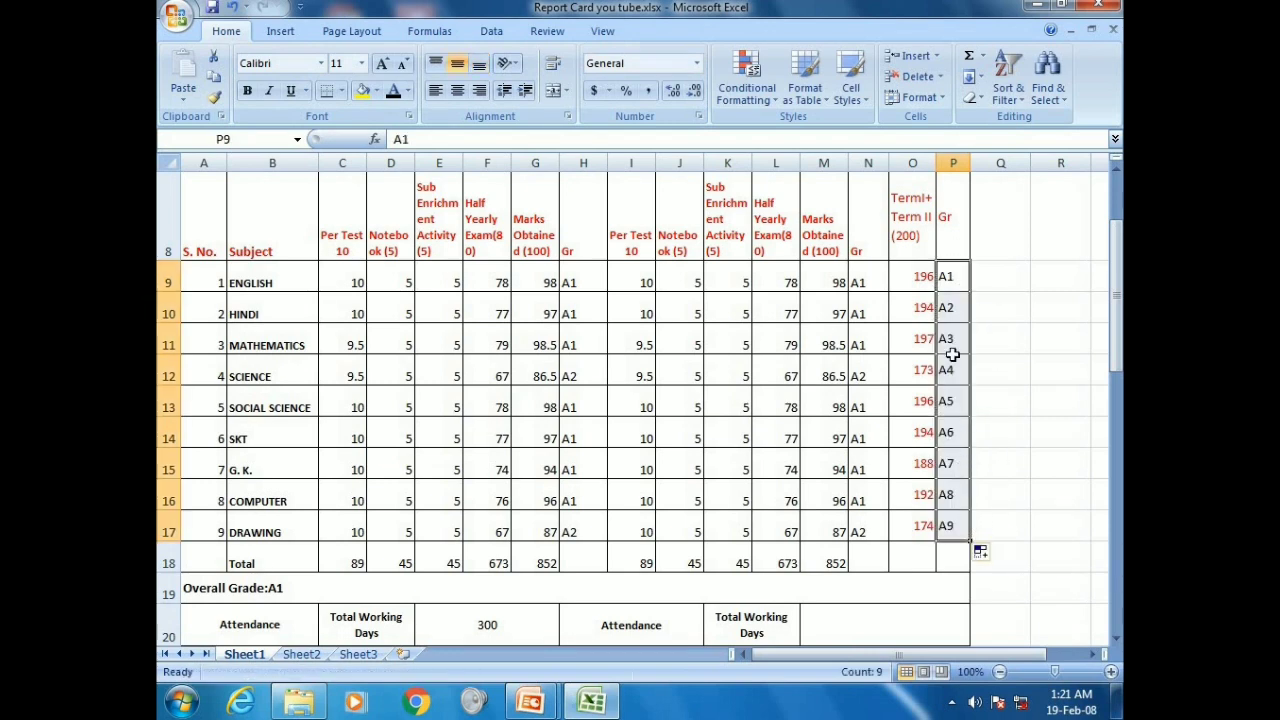
Copy the Term I grades H9:H17 over the combined grades in P9:P17
left_click_drag(585, 272, 597, 527)
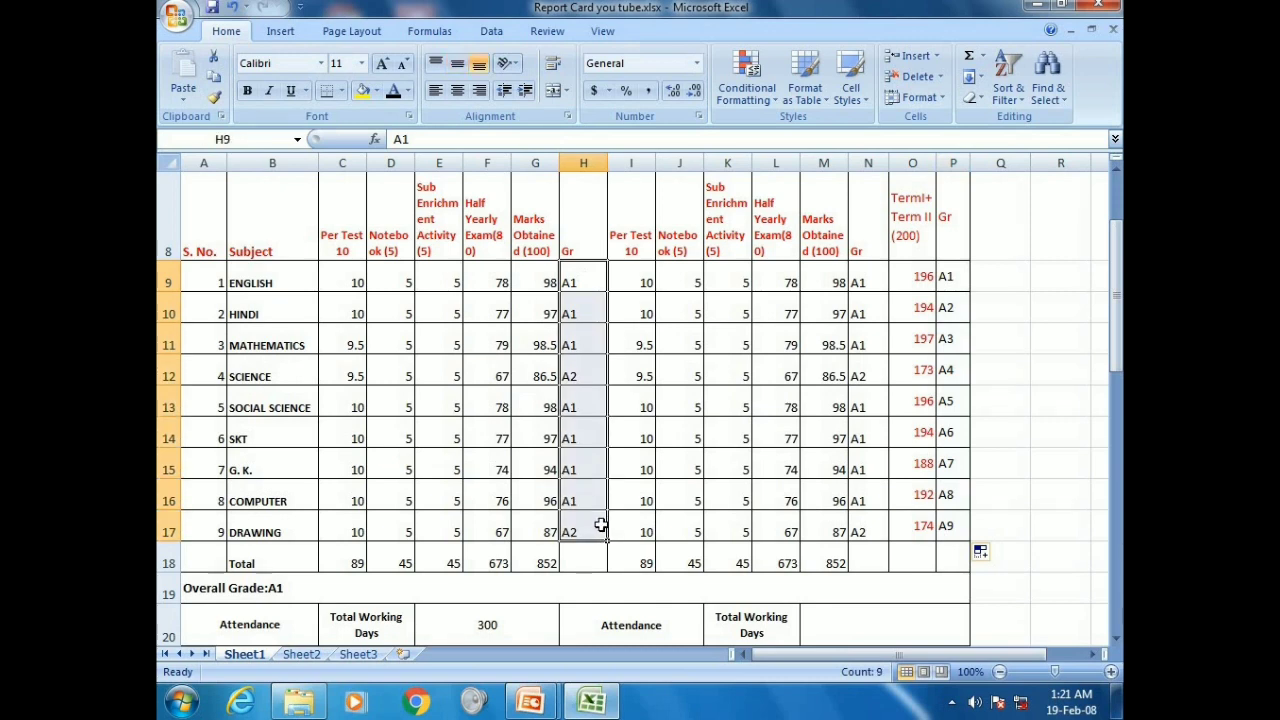
key("ctrl+c")
left_click(946, 278)
left_click_drag(947, 340, 947, 524)
key("ctrl+v")
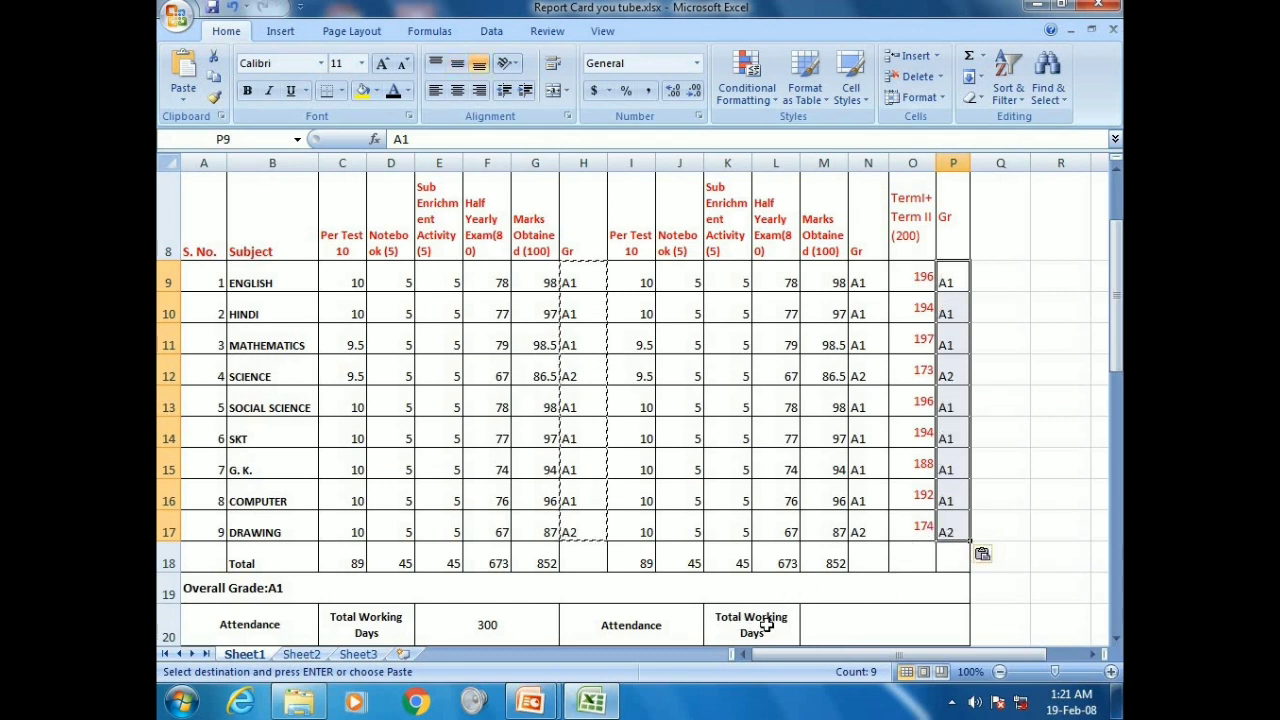
scroll(766, 623, "down", 2)
left_click(792, 470)
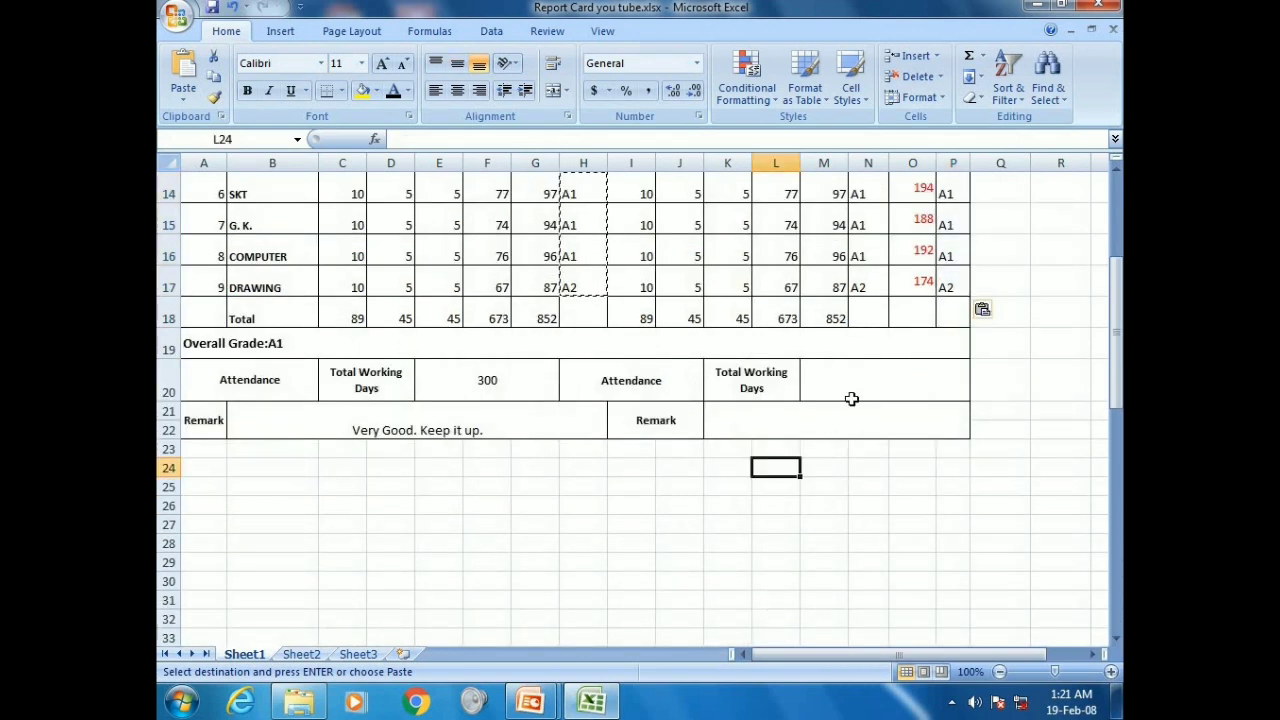
Set total working days to 100 for Term I (E20) and Term II (M20)
left_click(852, 388)
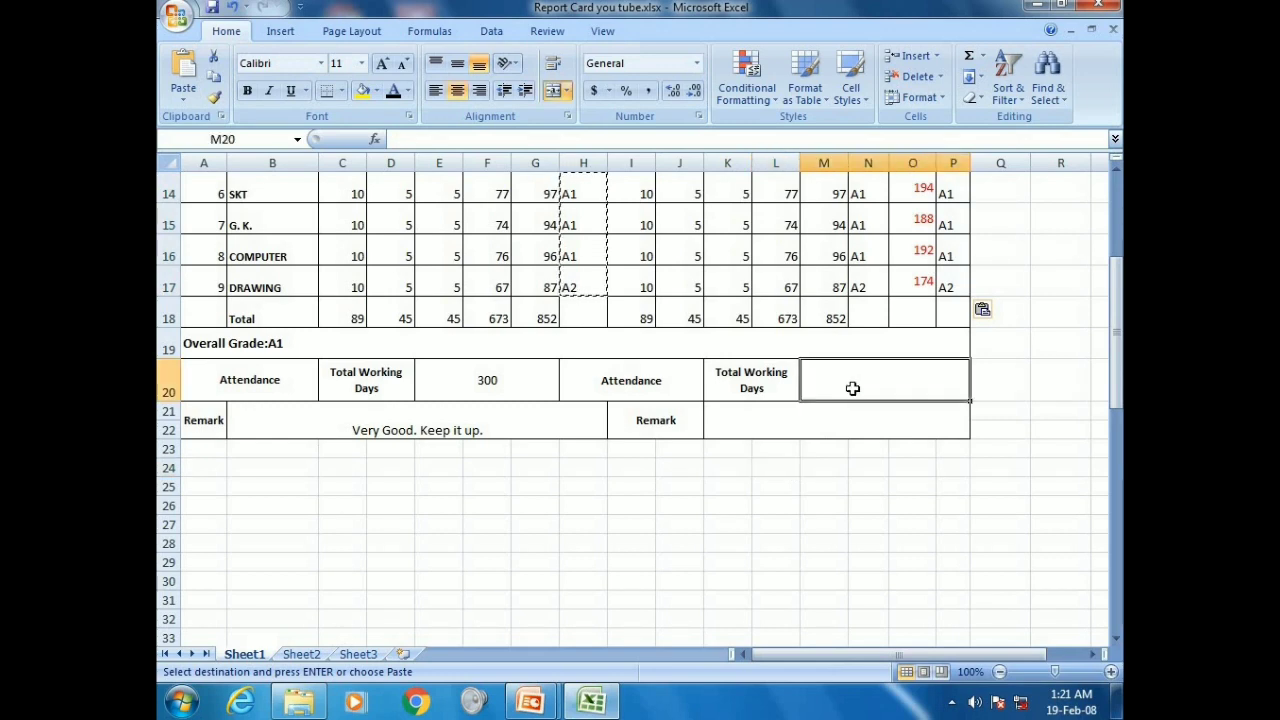
type("6")
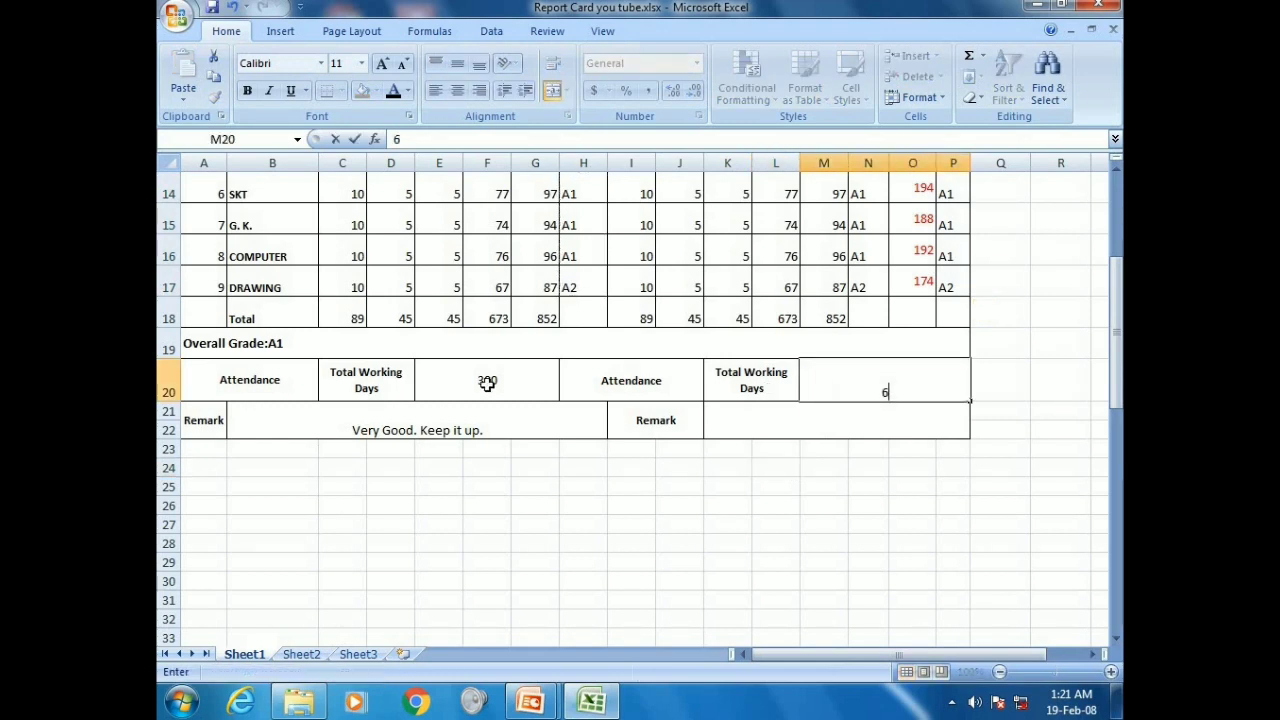
left_click(505, 385)
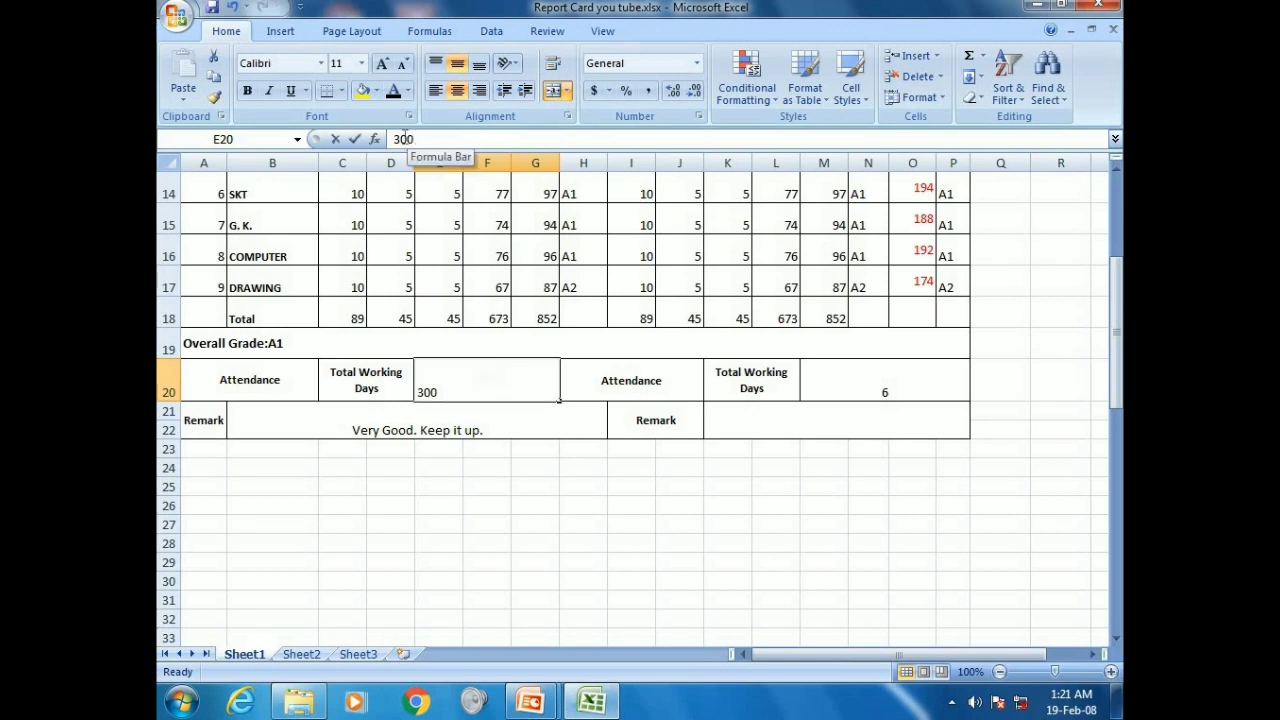
double_click(404, 139)
type("100")
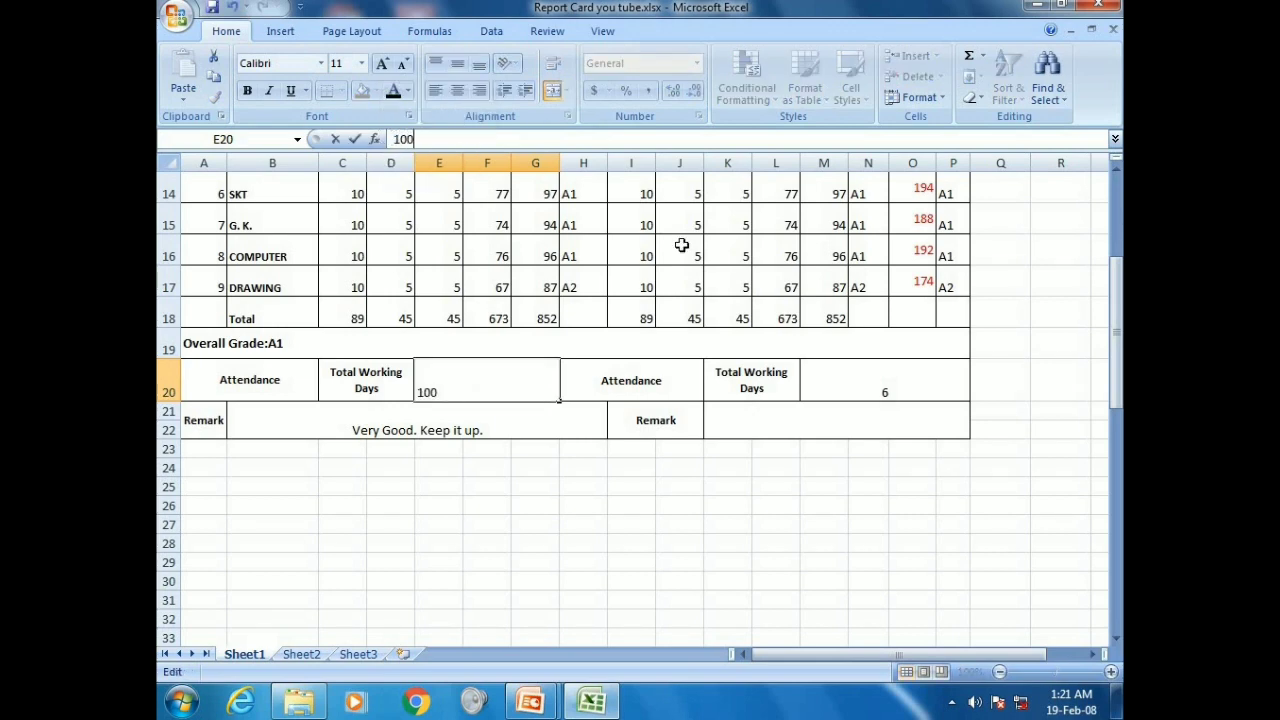
left_click(830, 391)
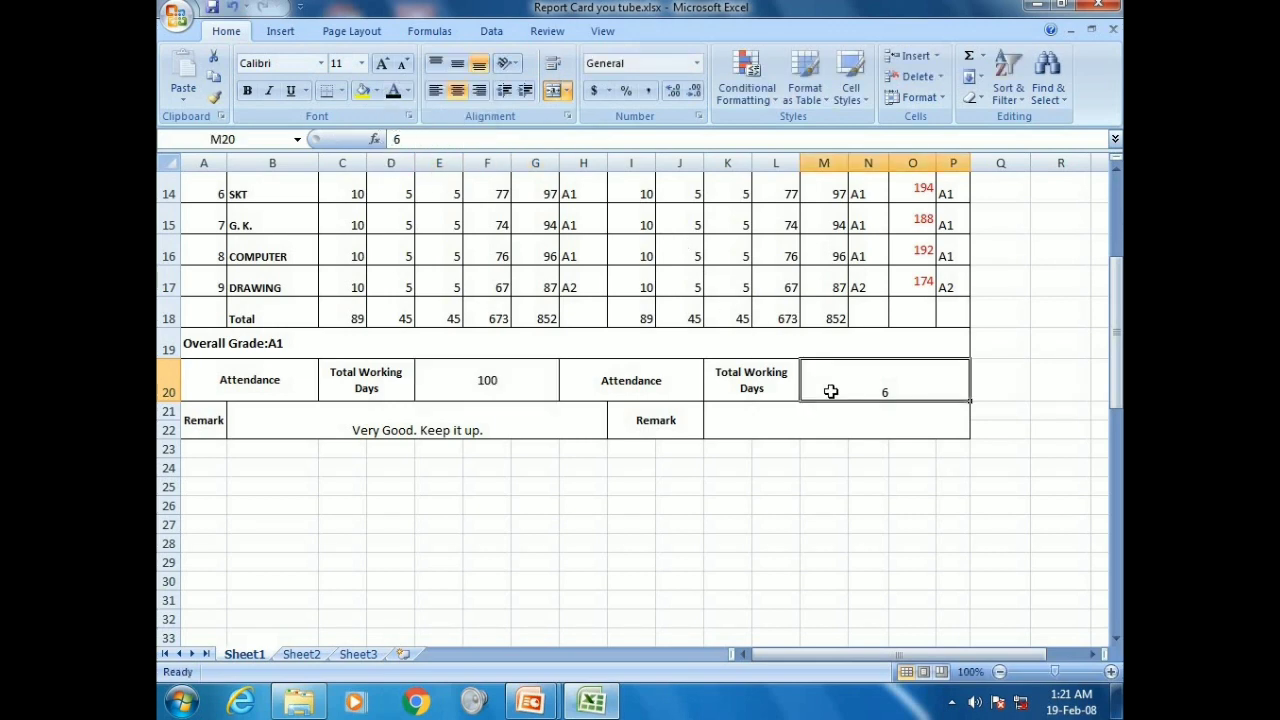
type("20")
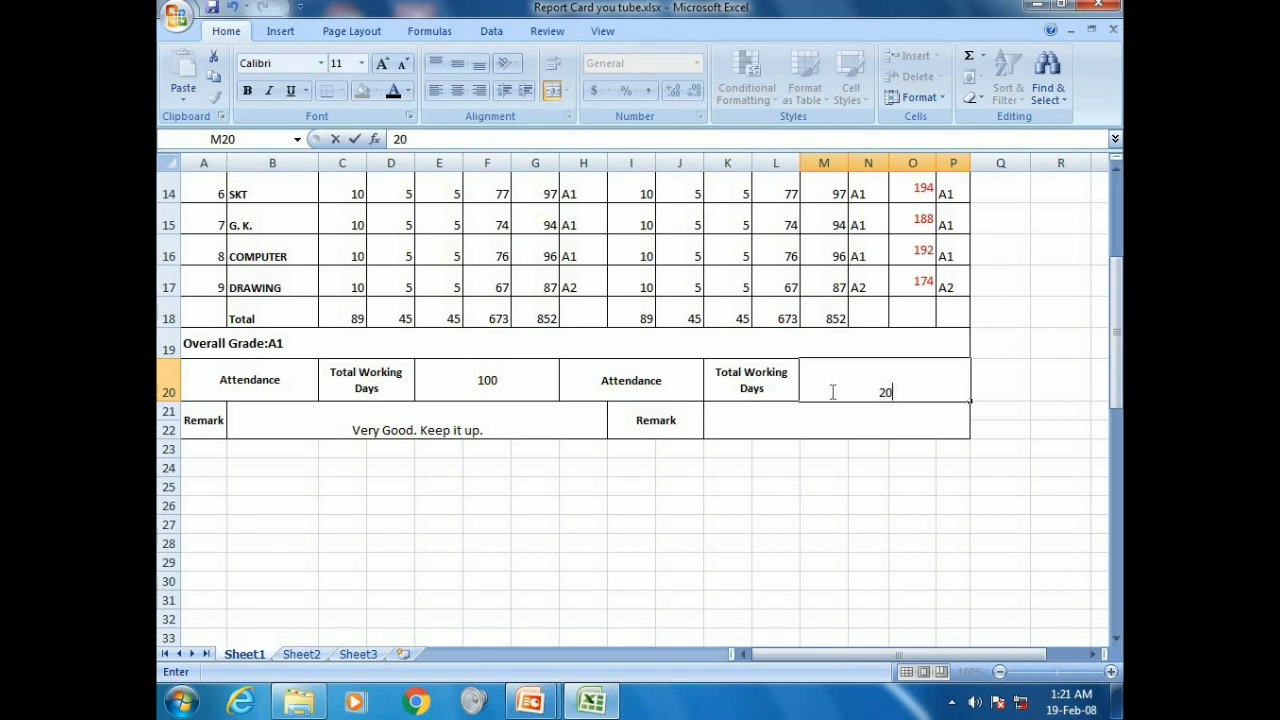
key("BackSpace")
key("BackSpace")
type("100")
Enter the Term II remark 'Ver y Good .Keep it up.' in merged cell K21
left_click(743, 427)
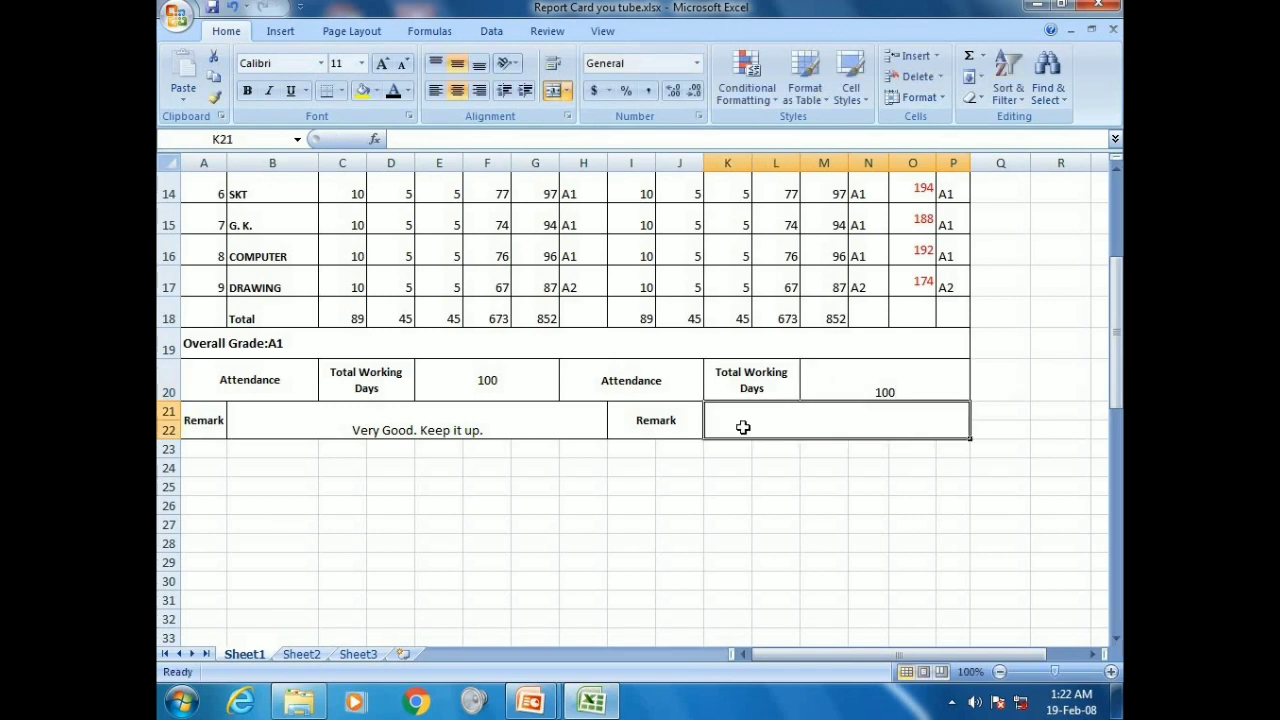
type("Ver y Good .Keep it up.")
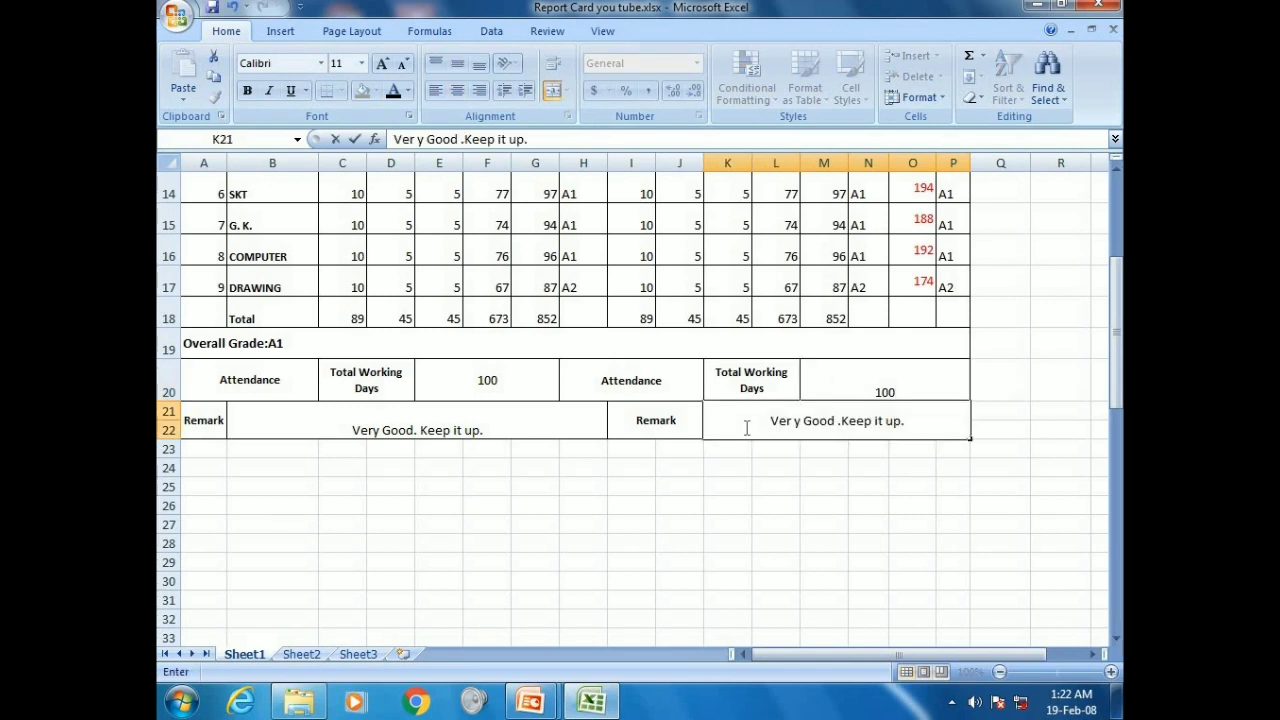
scroll(745, 427, "up", 4)
scroll(745, 427, "up", 1)
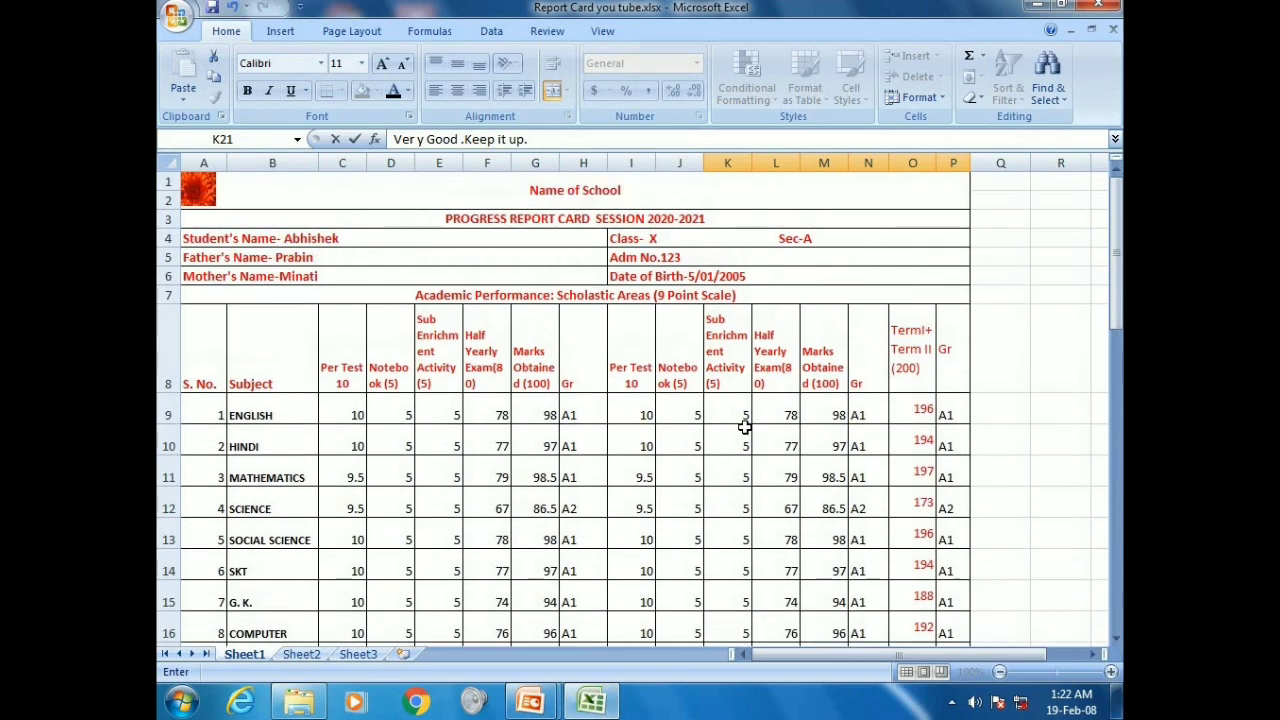
Save As a new workbook, appending the student's name to the suggested file name
left_click(172, 18)
left_click(236, 182)
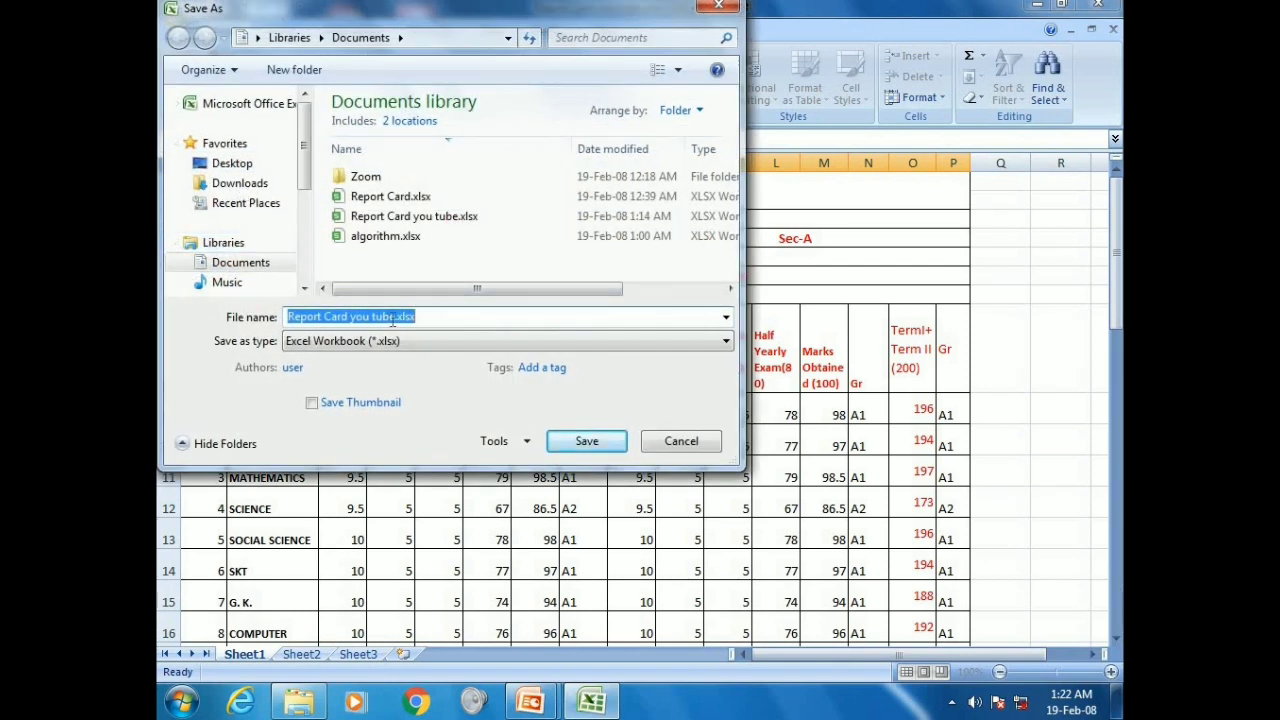
left_click(395, 316)
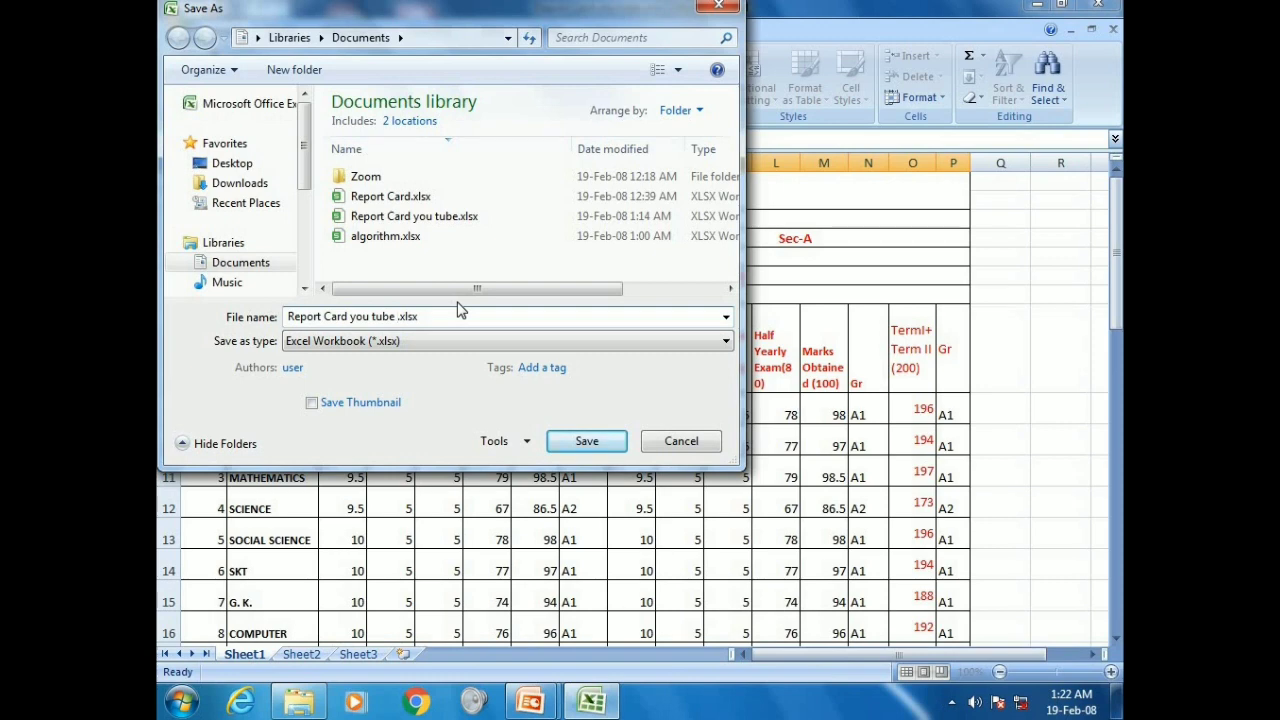
type("Abhishek")
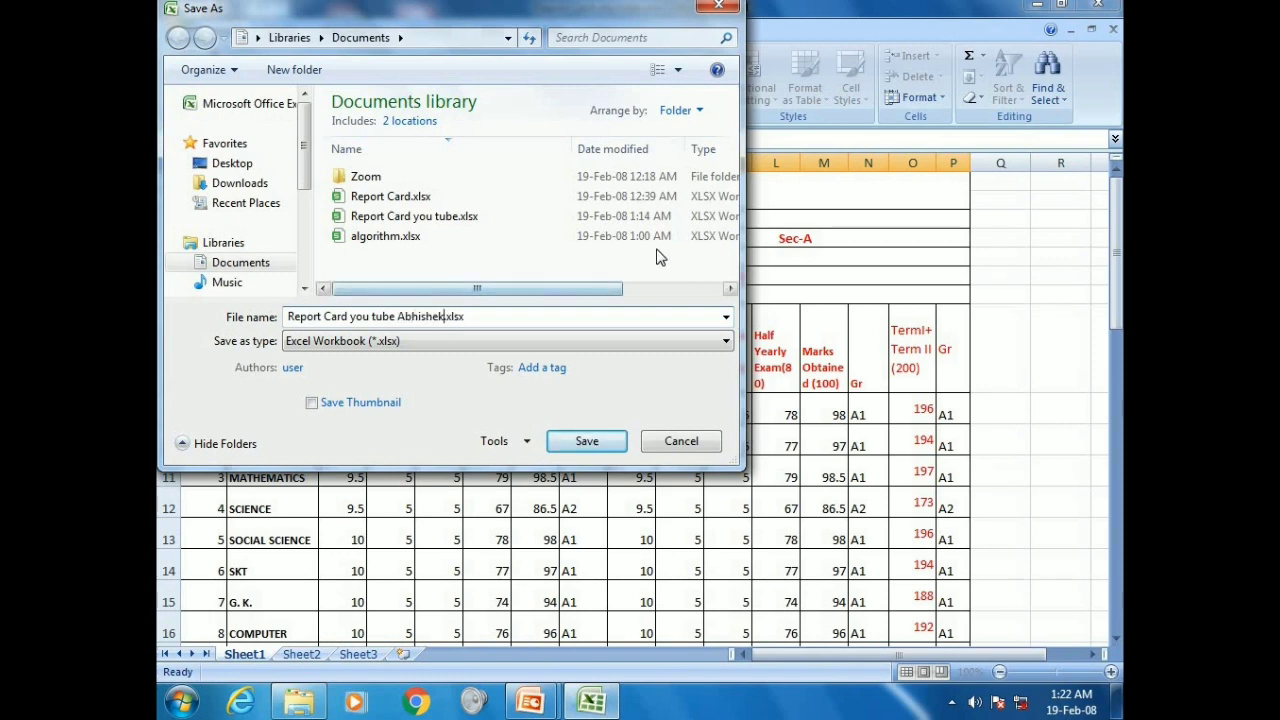
left_click(588, 441)
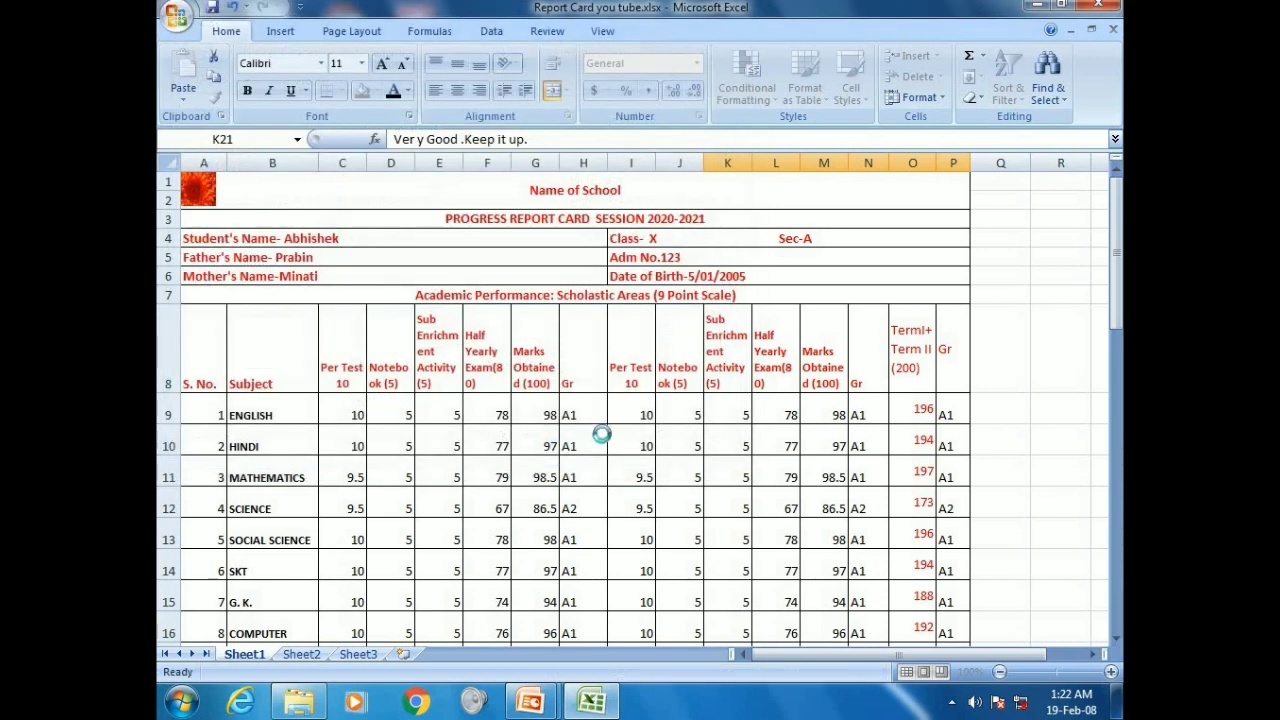